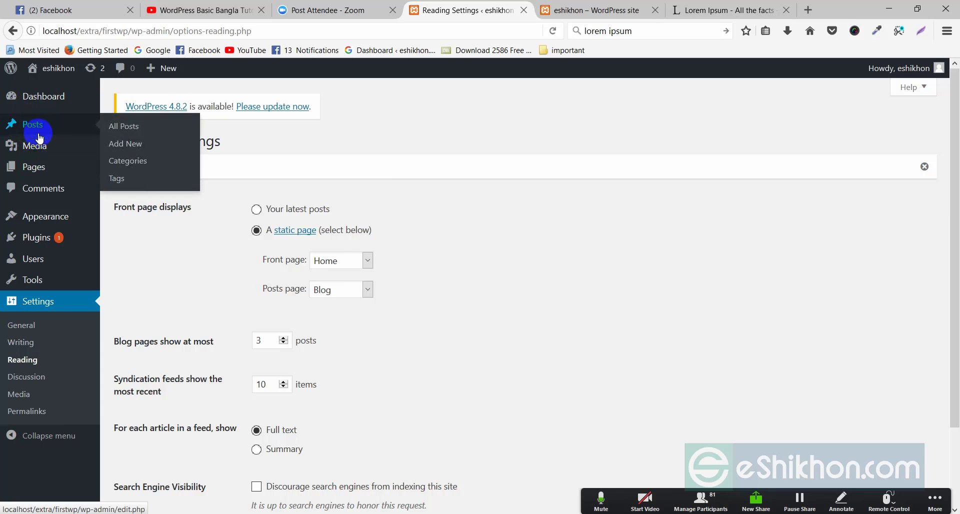
Step: Go from the admin comments list to the live eshikhon site's Blog page
click(46, 189)
click(592, 4)
click(284, 338)
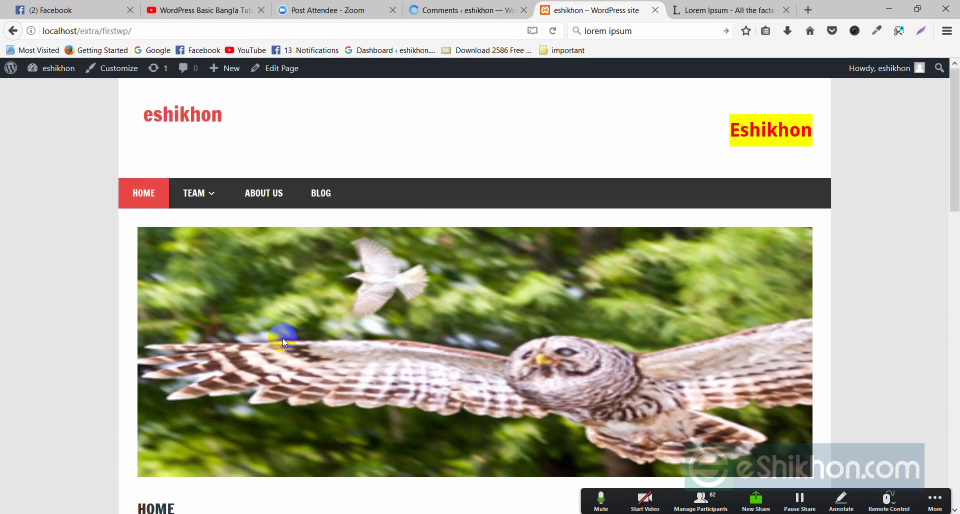
scroll(284, 368, down, 3)
scroll(500, 193, up, 3)
click(322, 192)
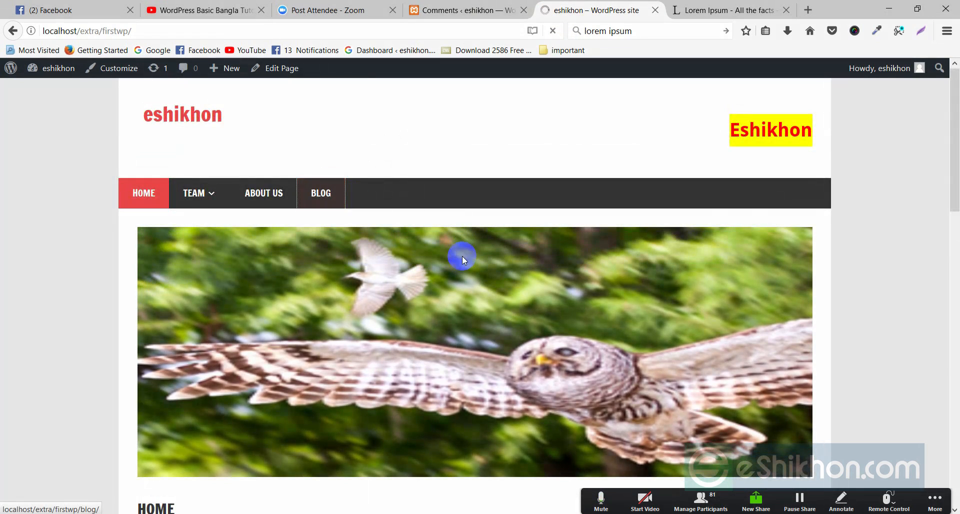
Step: Open the 'What is Lorem Ipsum?' post and type 'hi,good post' in its comment box
scroll(351, 311, down, 6)
click(238, 230)
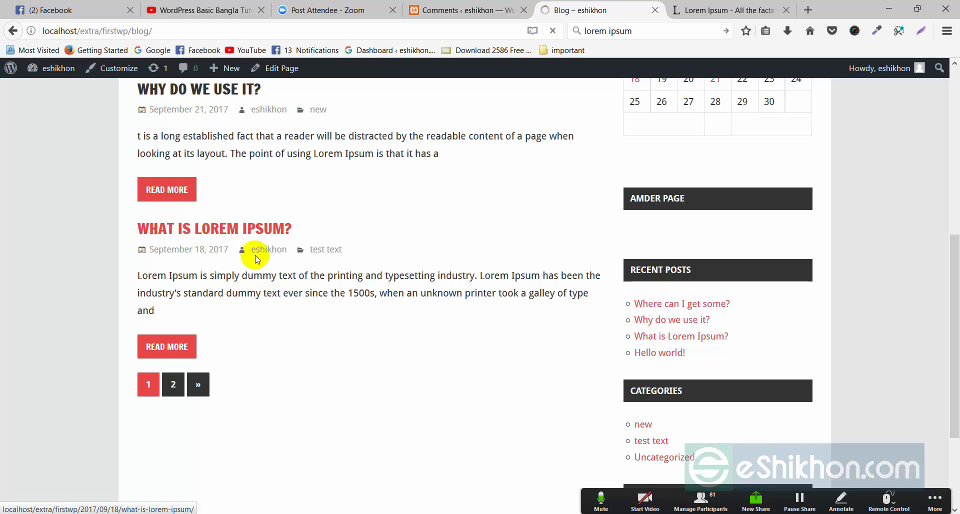
scroll(270, 272, down, 5)
click(177, 302)
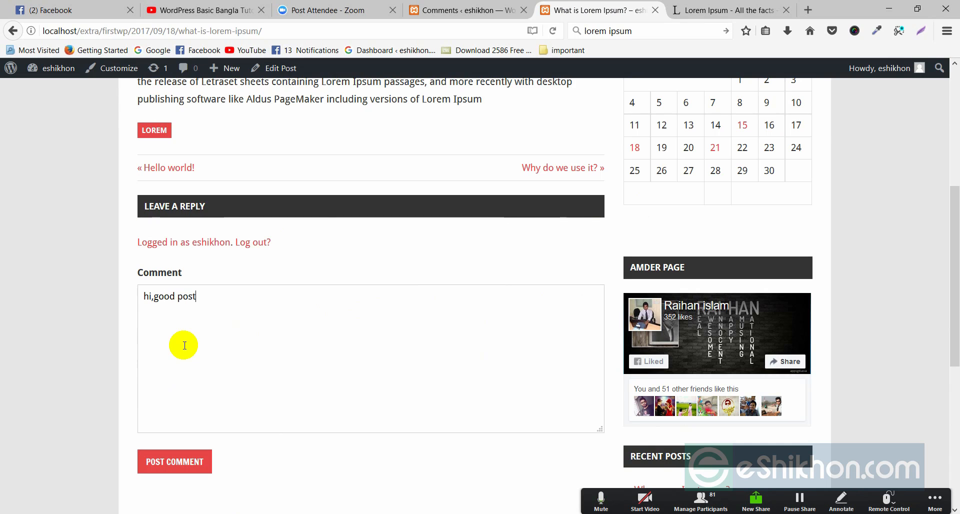
Step: Submit the 'hi,good post' comment and review it under One Comment on the post
click(176, 461)
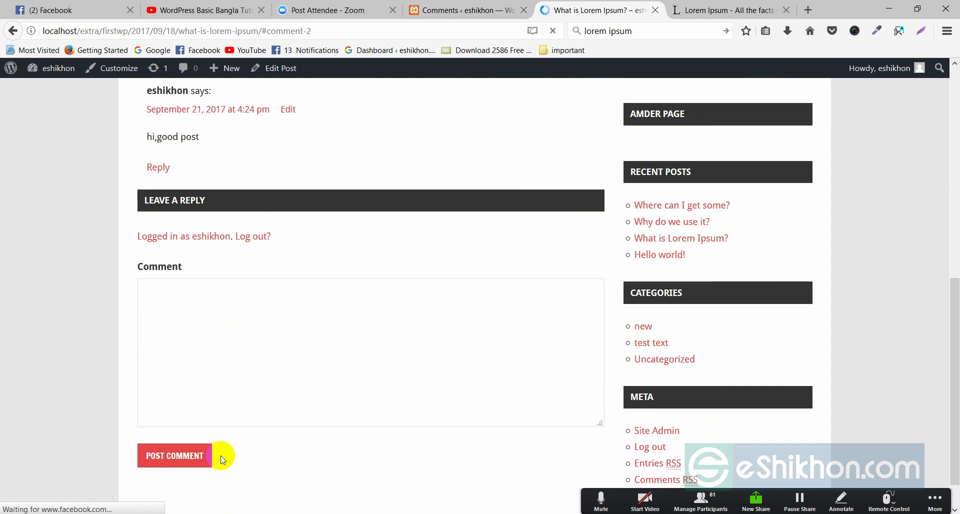
drag(150, 137, 200, 143)
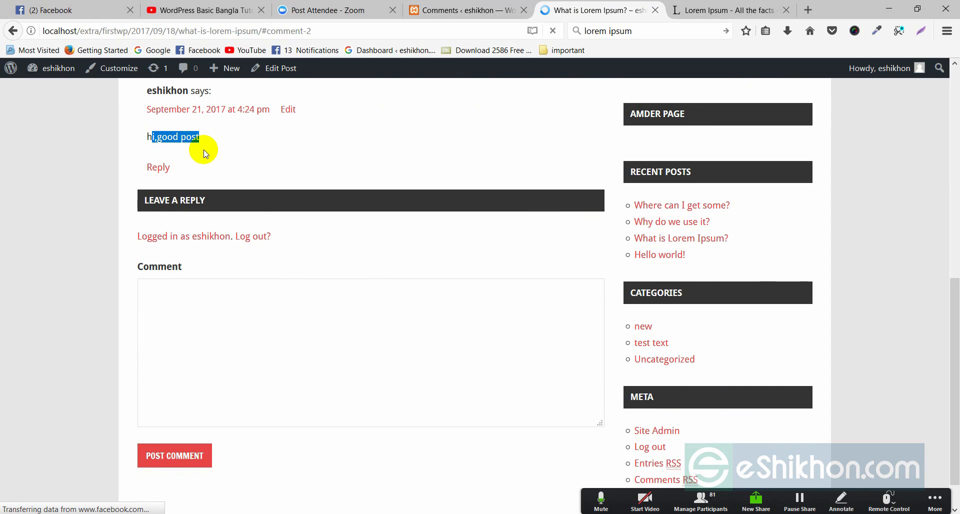
scroll(152, 184, up, 3)
click(149, 228)
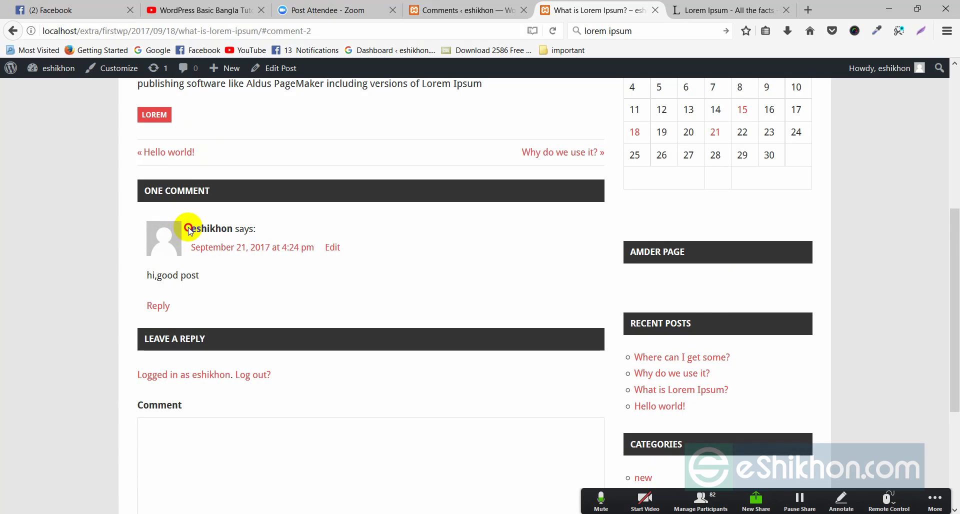
click(191, 222)
drag(192, 222, 228, 225)
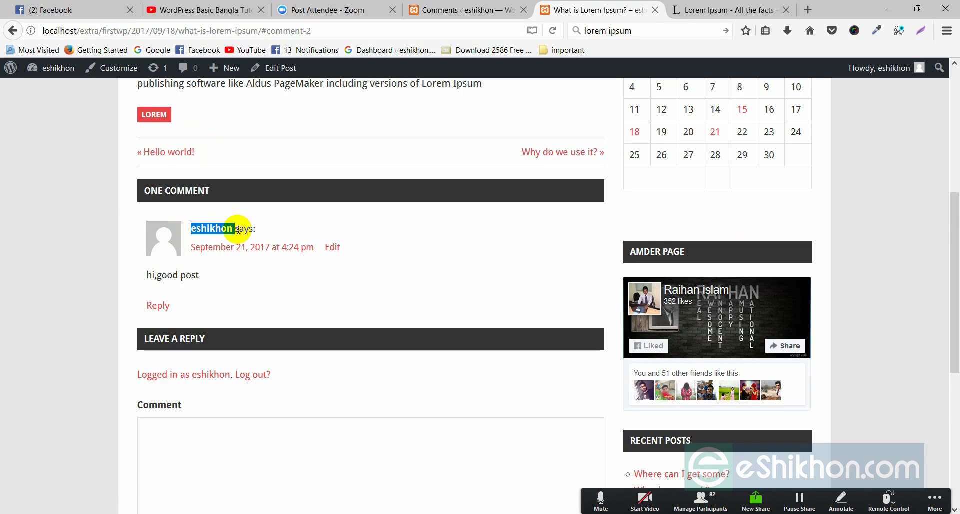
click(241, 279)
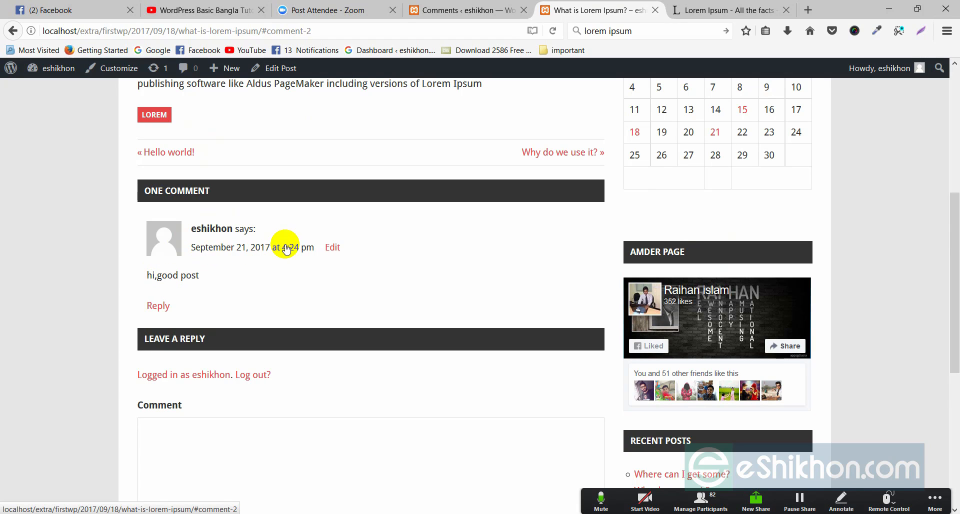
click(384, 343)
scroll(384, 343, up, 4)
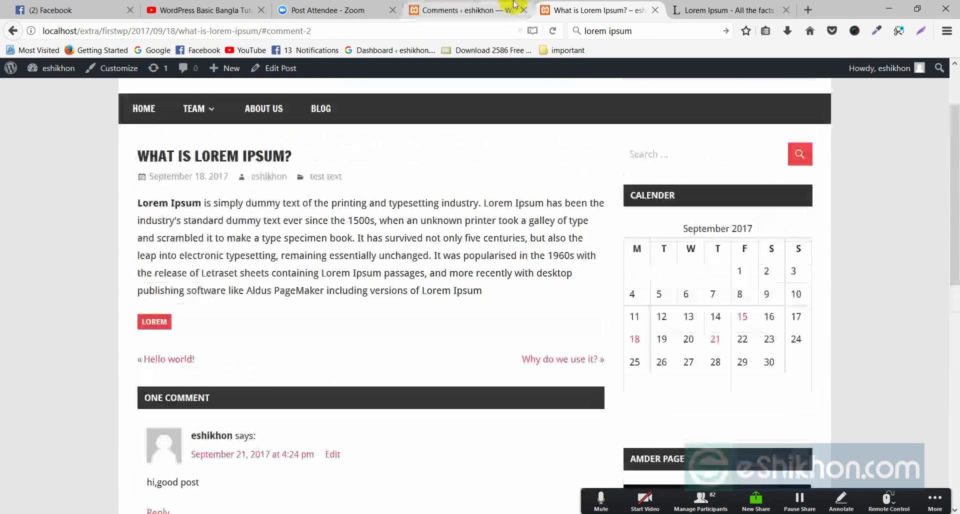
click(515, 6)
Step: Compare the admin Comments list, showing 'hi,good post' approved, against the live post
click(50, 190)
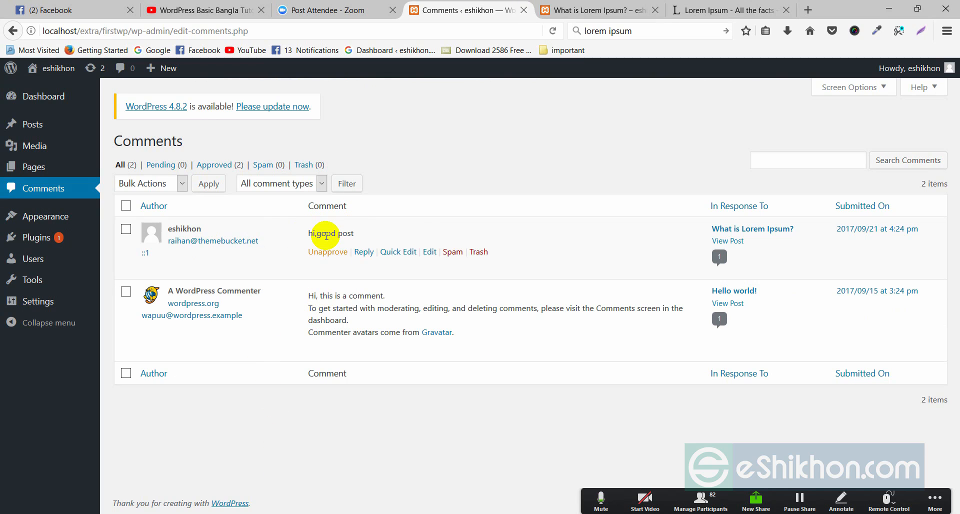
click(600, 10)
scroll(208, 306, down, 3)
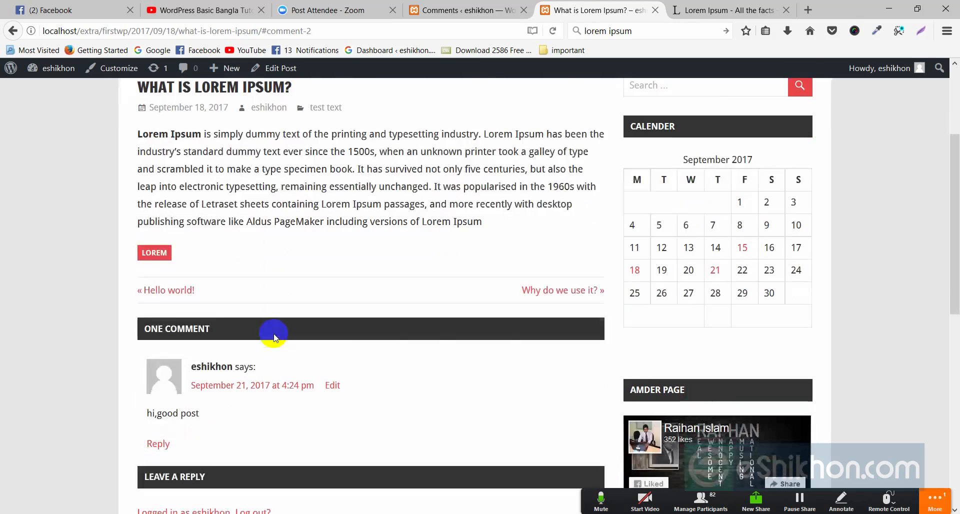
scroll(242, 226, up, 3)
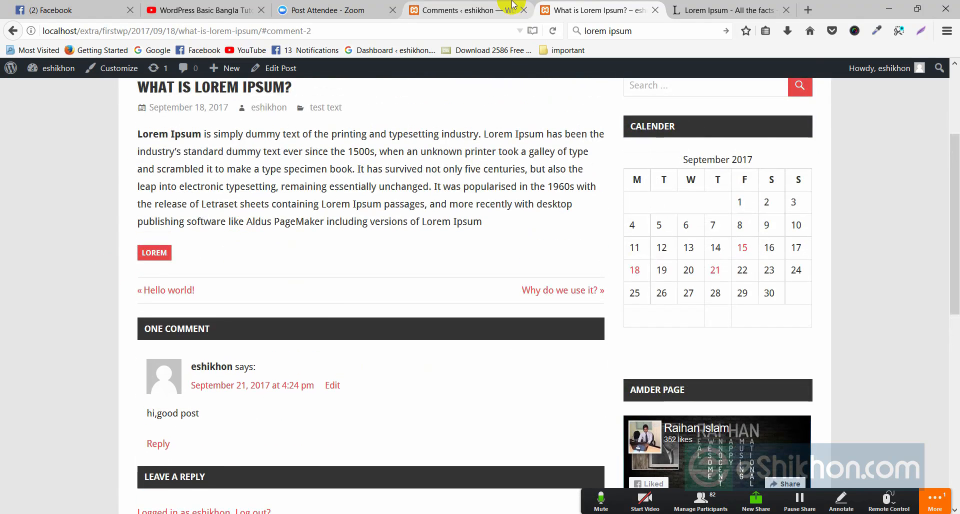
click(465, 10)
mouse_move(316, 234)
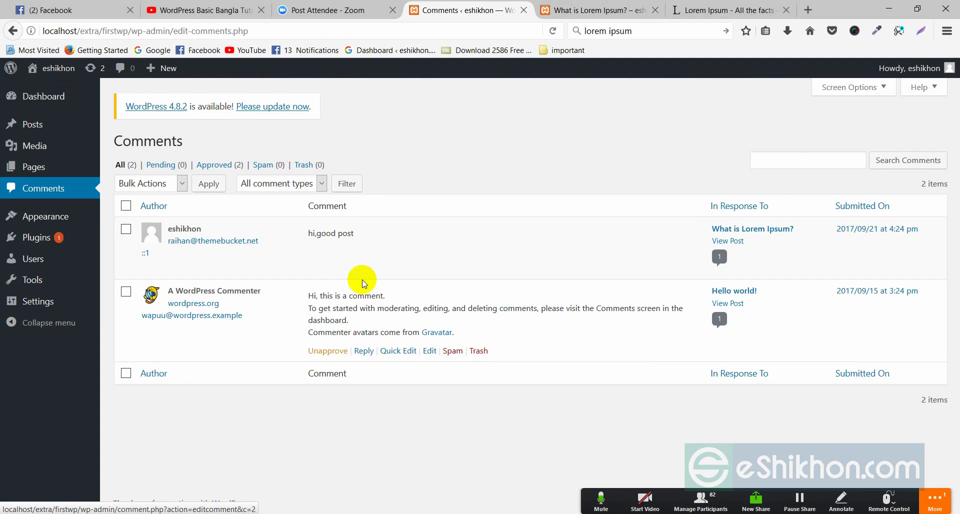
click(595, 10)
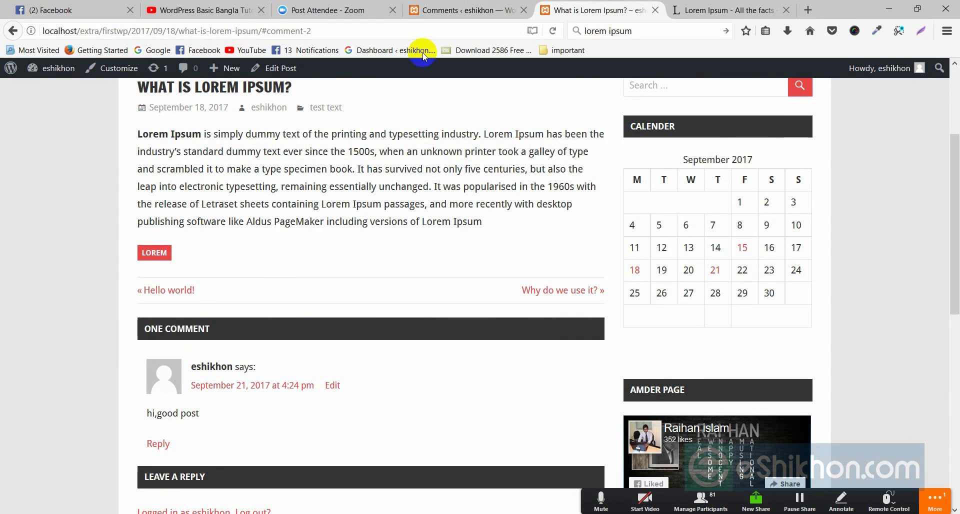
click(452, 10)
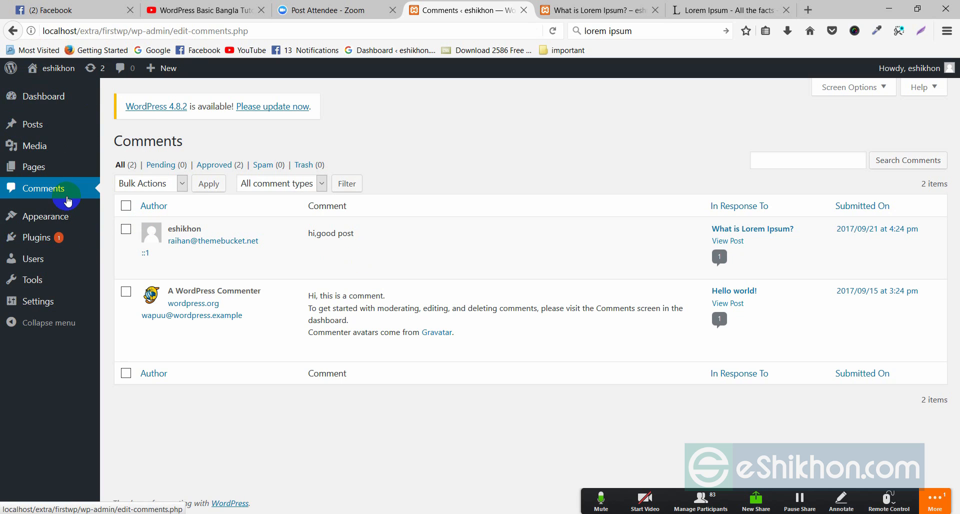
mouse_move(372, 264)
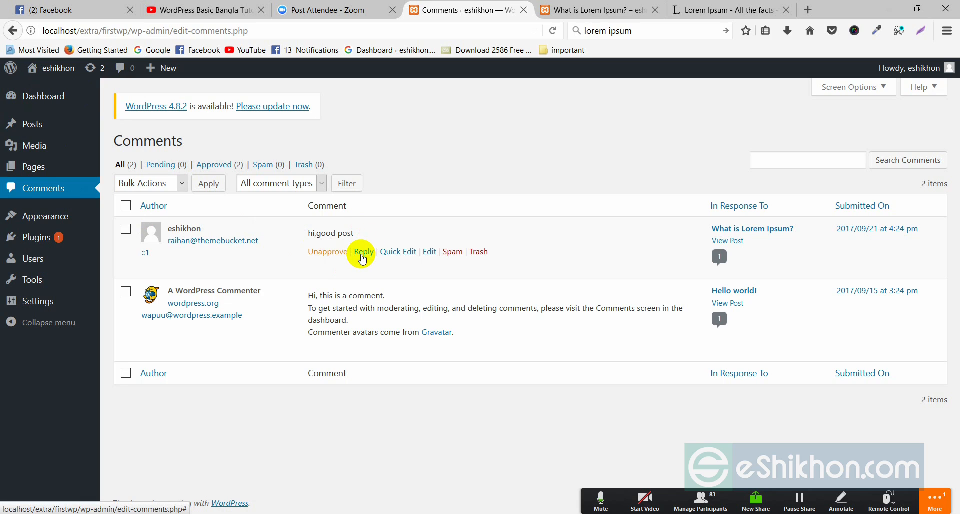
drag(306, 233, 340, 237)
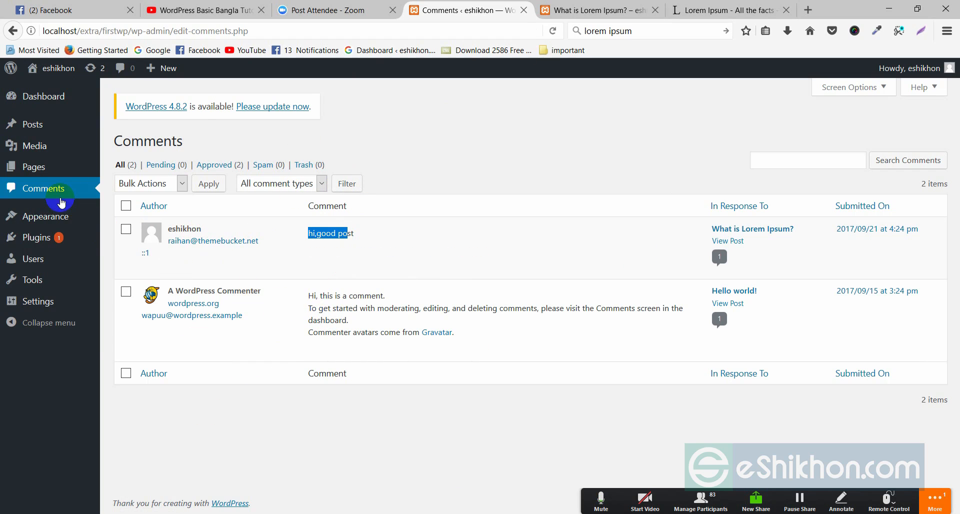
mouse_move(55, 223)
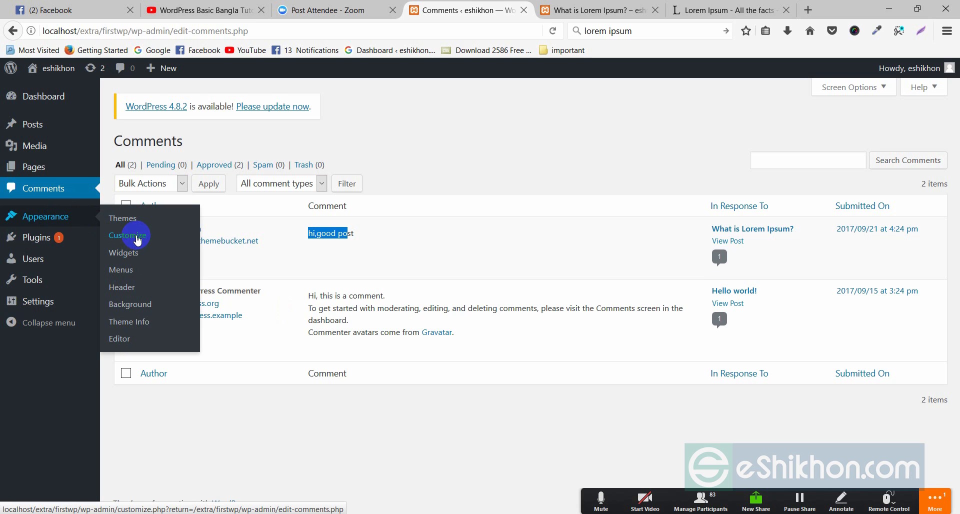
Step: Launch Appearance > Customize, reload the live post tab, and come back to the Customizer
click(139, 238)
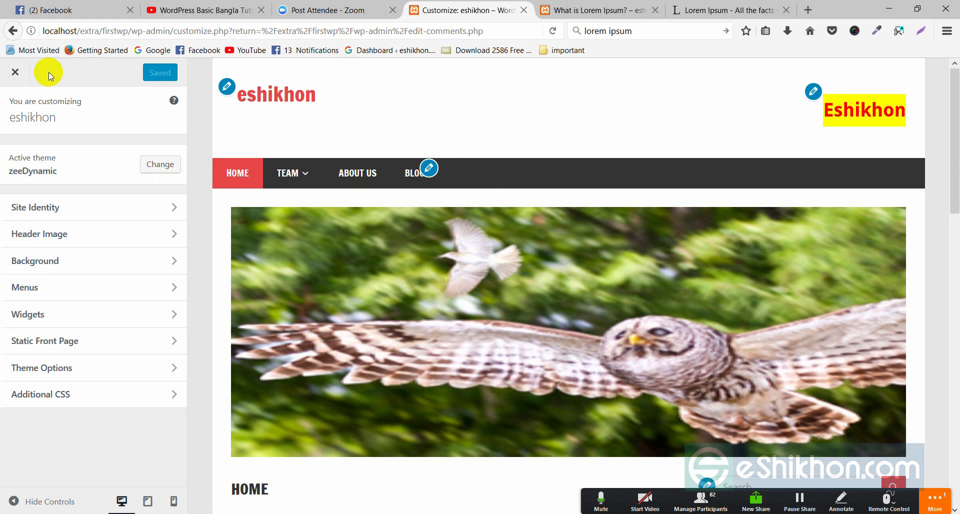
click(601, 10)
right_click(477, 148)
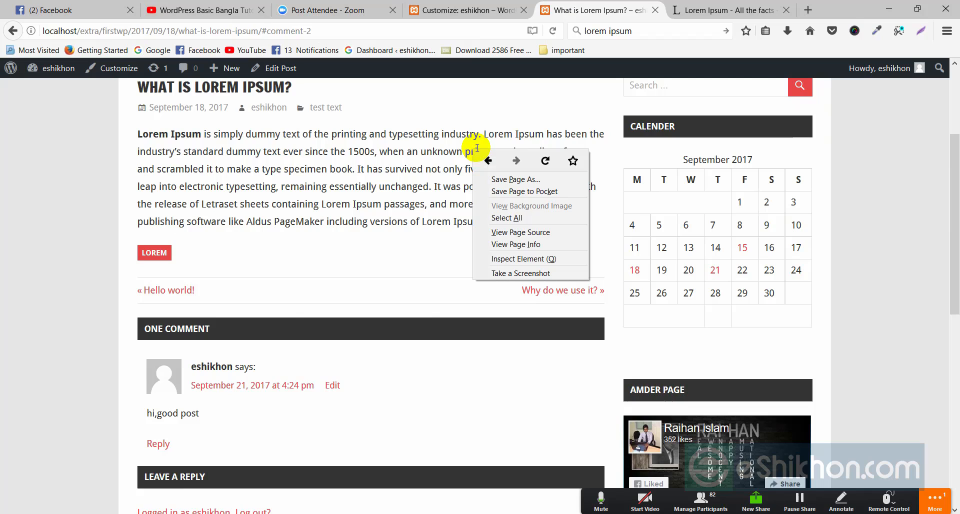
click(545, 160)
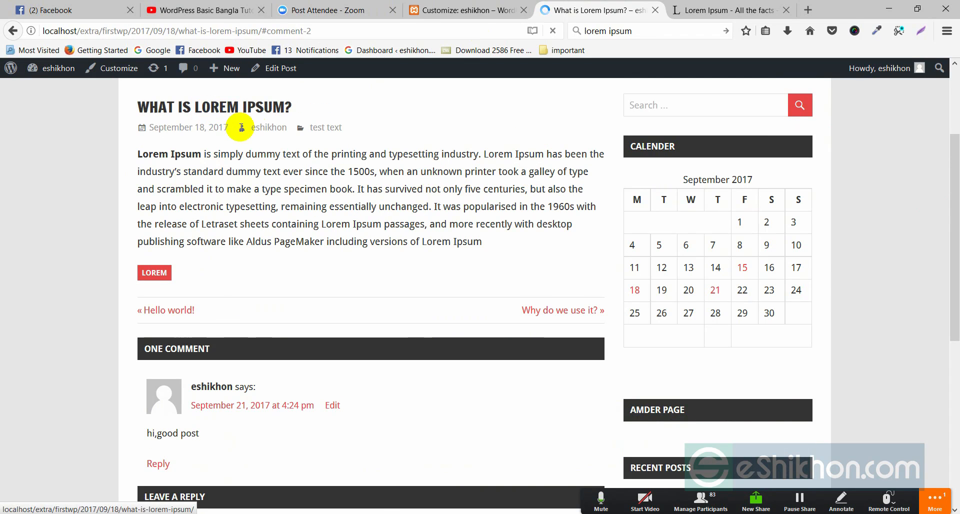
scroll(445, 199, up, 3)
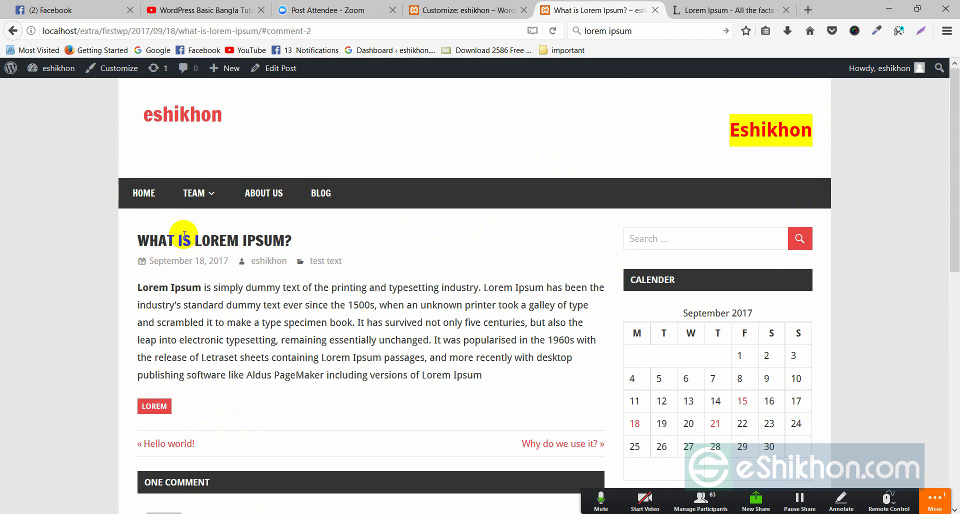
click(430, 10)
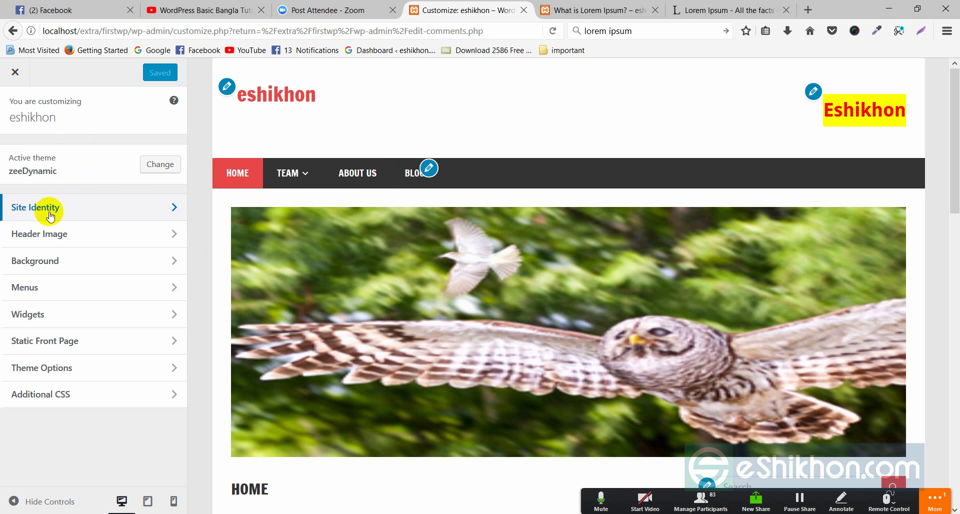
Step: In Site Identity, change the site title to 'eshikhon traning' and Save & Publish
click(174, 214)
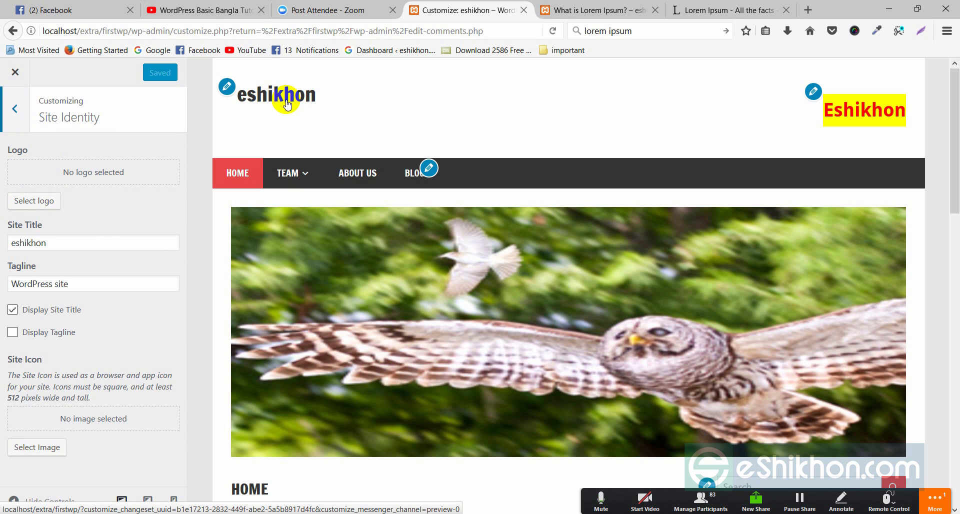
drag(47, 242, 9, 242)
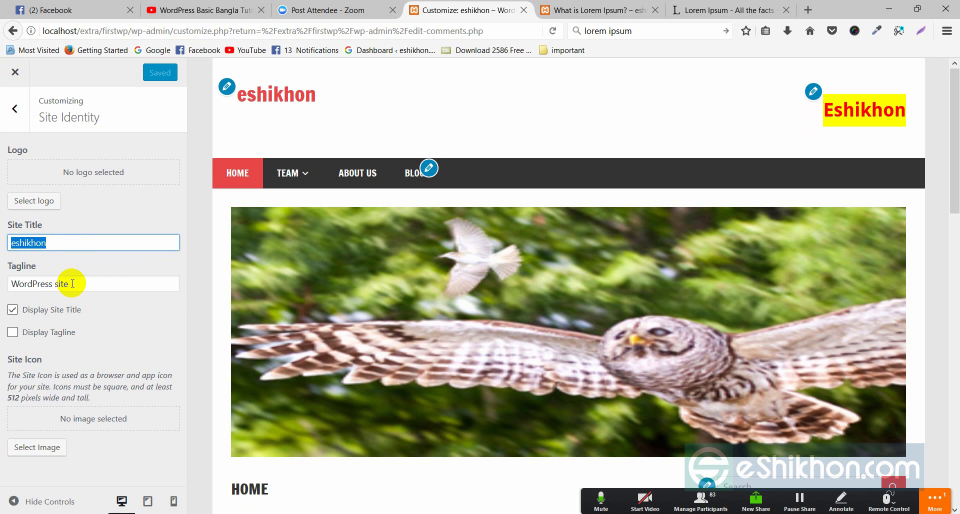
drag(73, 283, 18, 283)
click(43, 243)
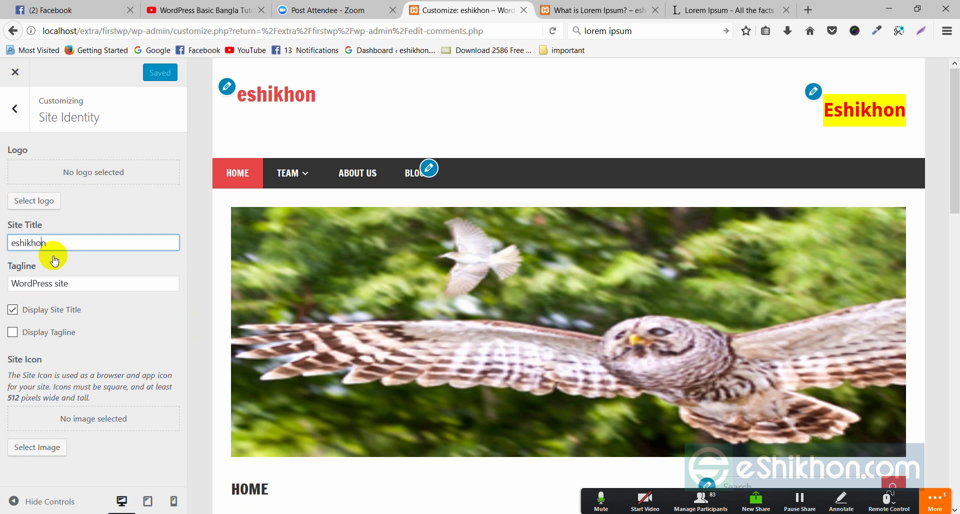
click(65, 291)
click(54, 245)
text(tra)
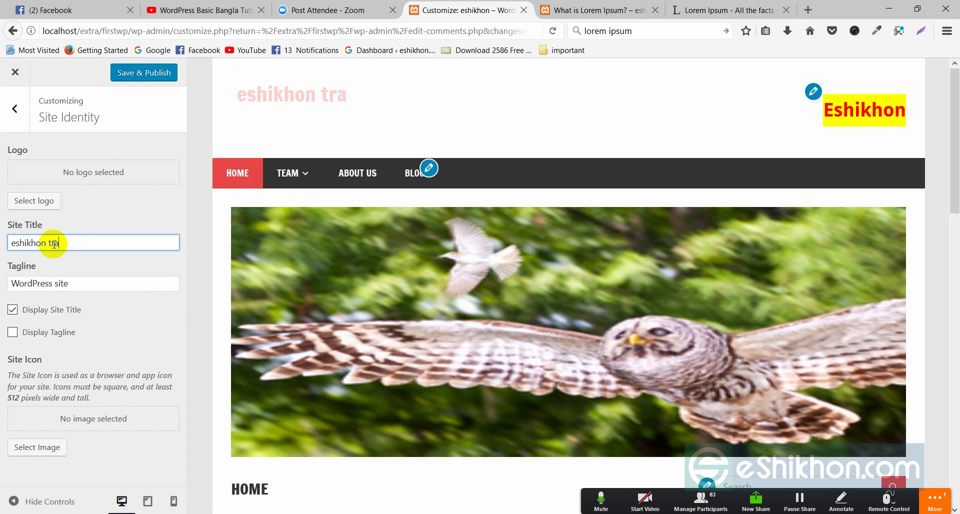
text(ning)
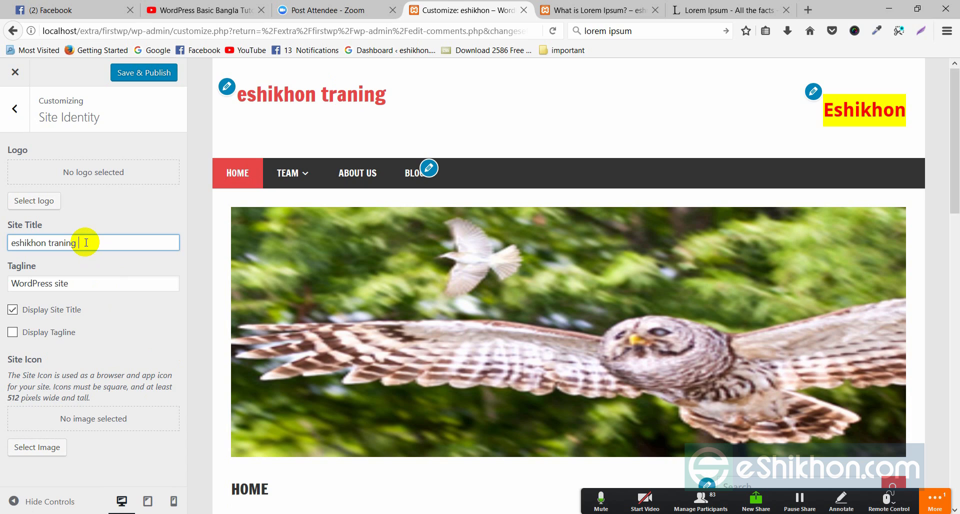
text(c)
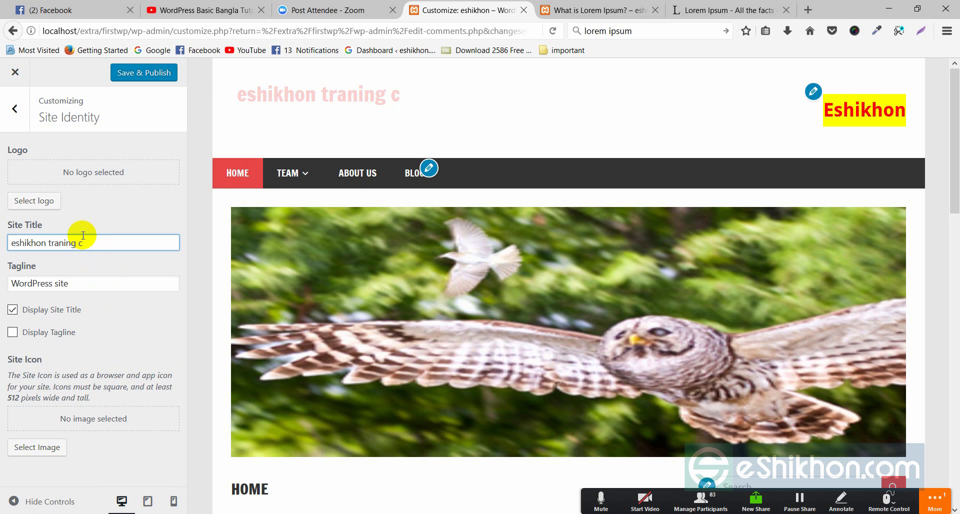
text(enter)
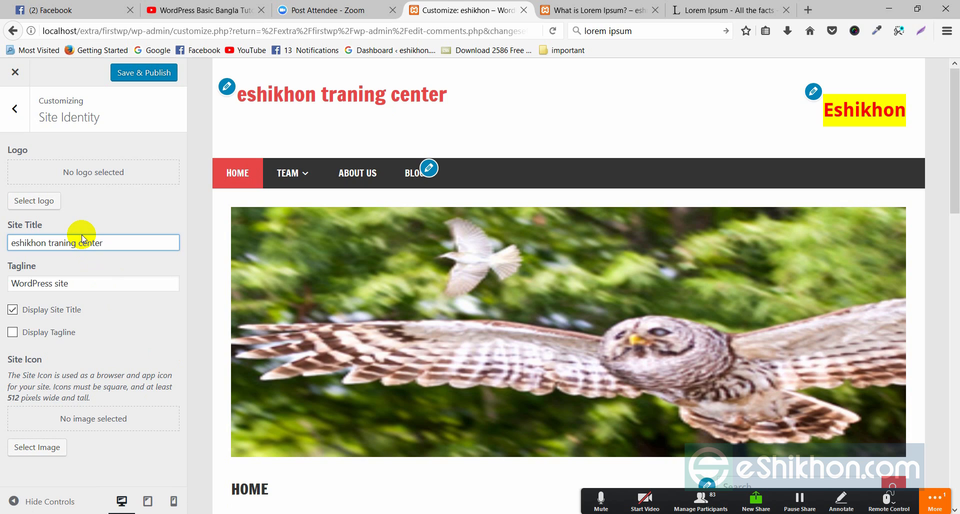
key(BackSpace)
key(BackSpace)
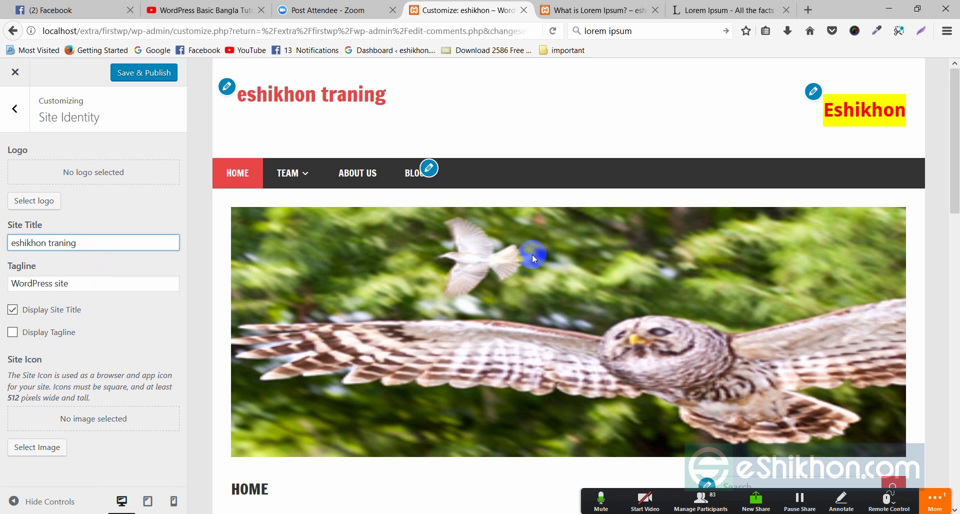
click(148, 78)
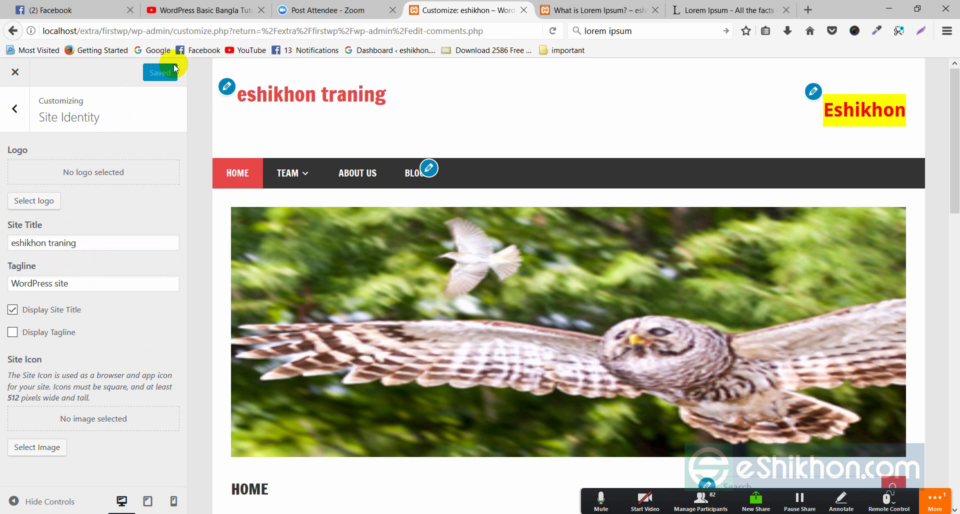
Step: Turn Display Site Title off and back on so the title stays visible
drag(95, 242, 16, 244)
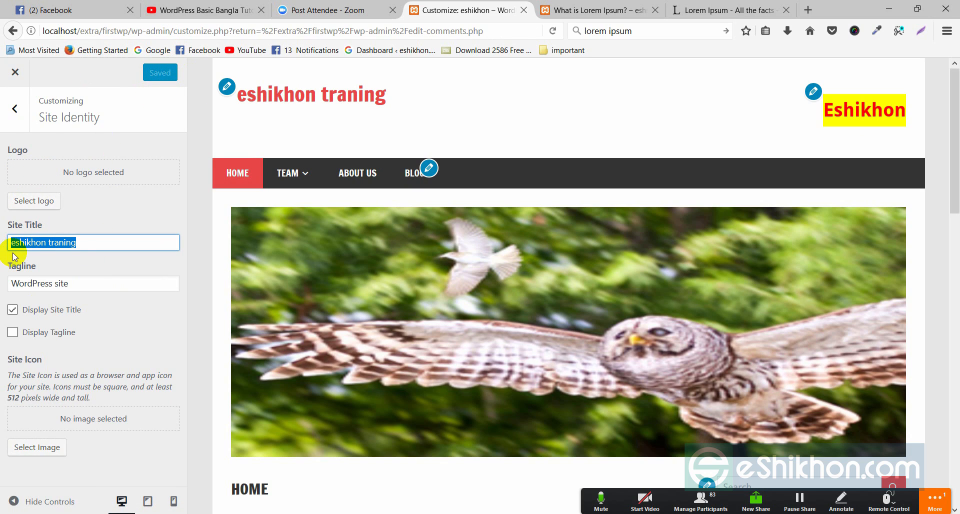
drag(72, 284, 19, 284)
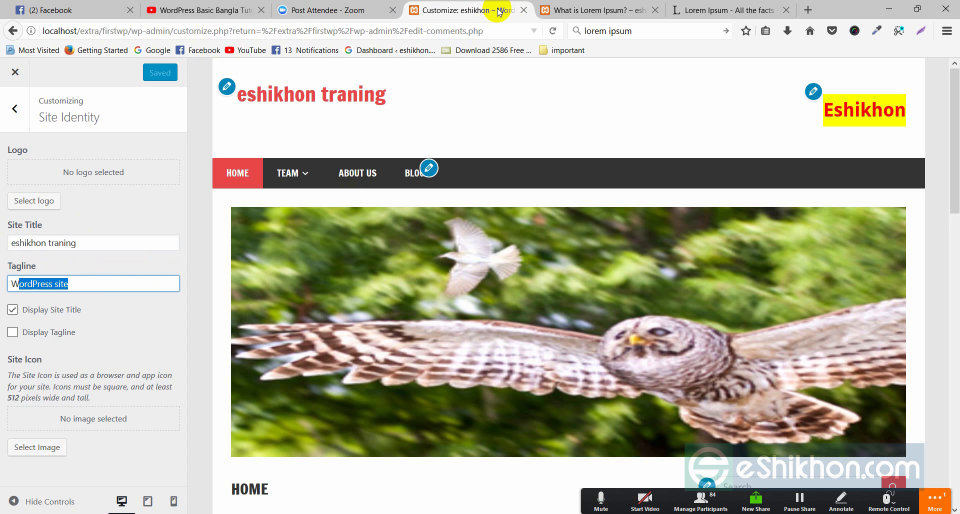
click(75, 310)
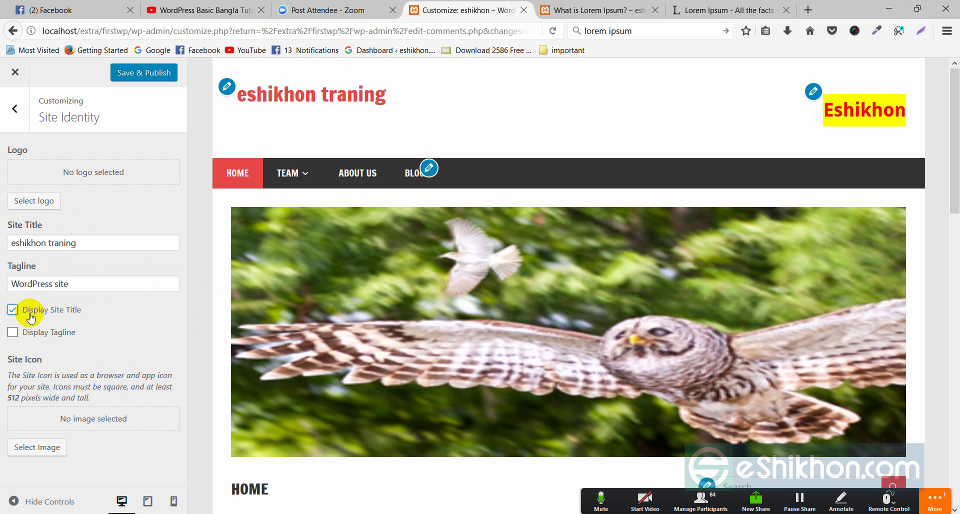
click(13, 311)
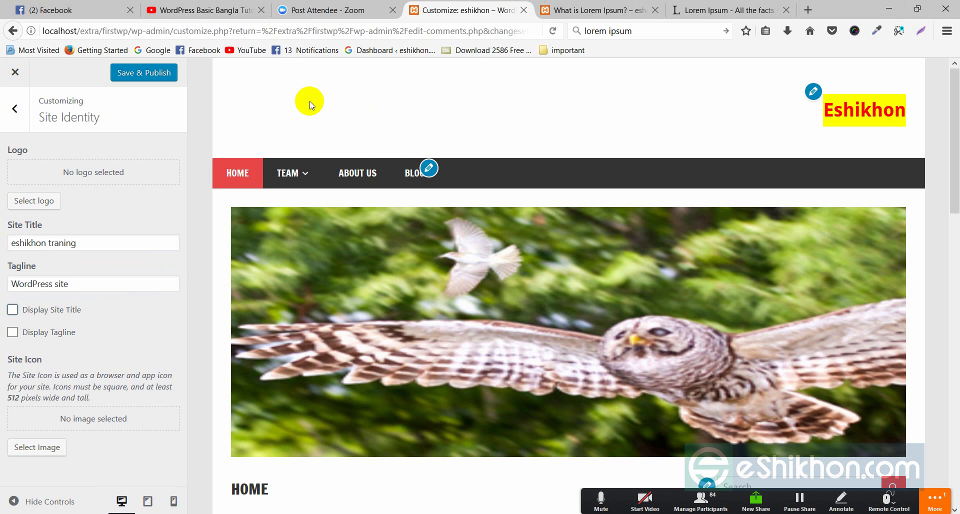
click(15, 312)
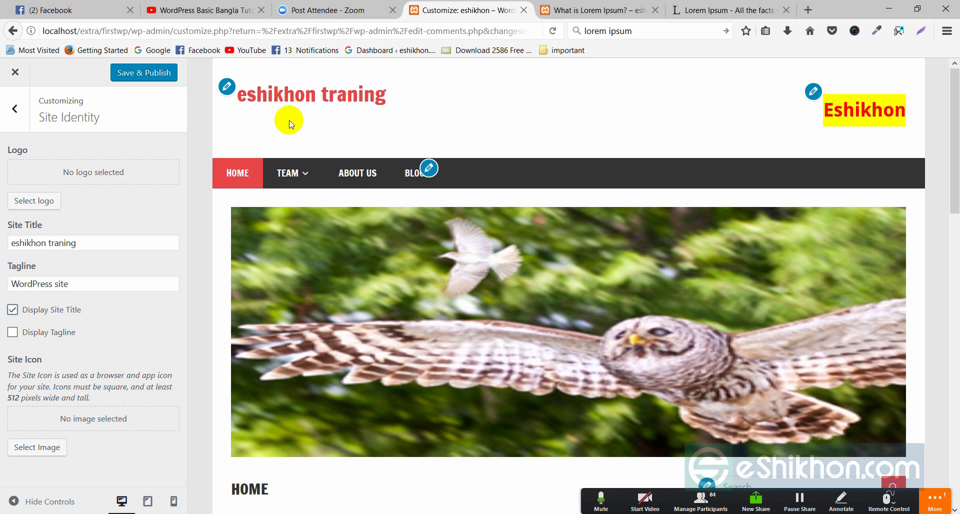
Step: Enable Display Tagline so 'WordPress site' appears beneath the title in the preview
click(25, 333)
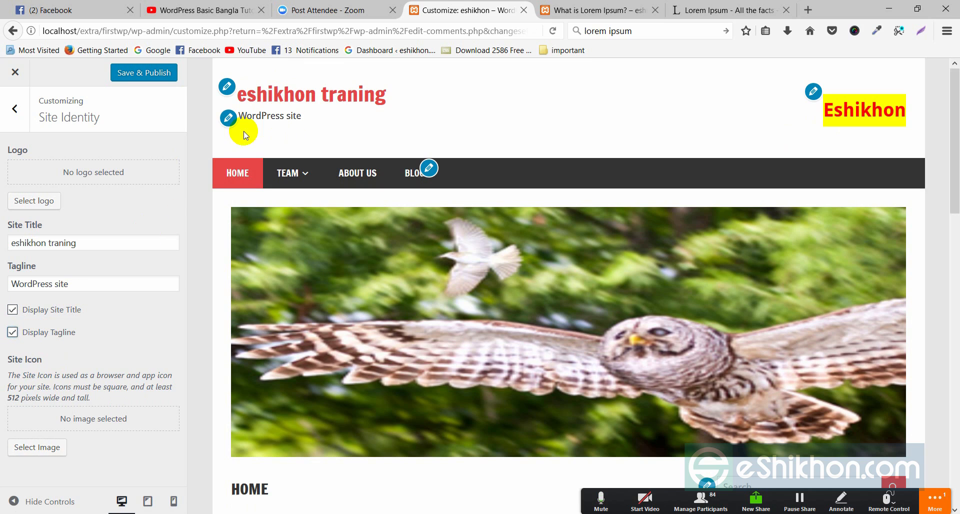
drag(304, 116, 260, 113)
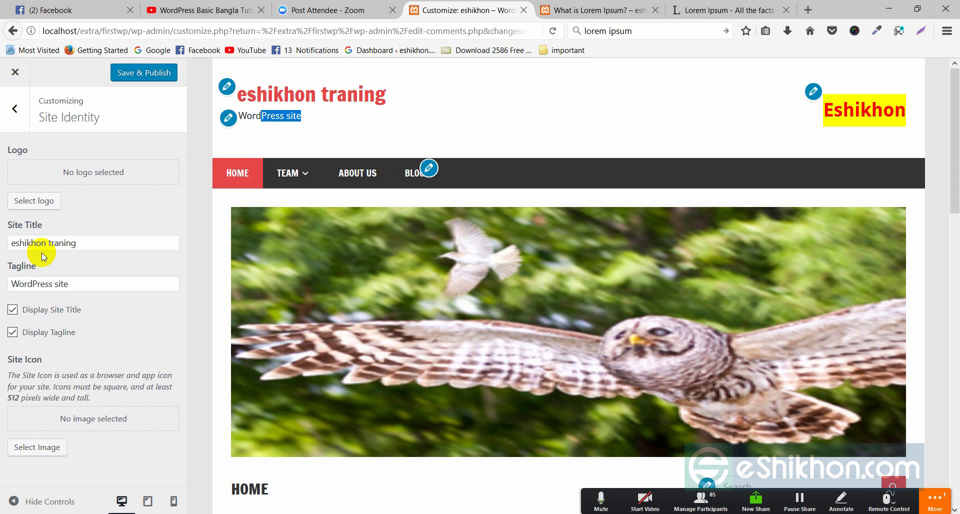
click(39, 283)
drag(68, 284, 14, 283)
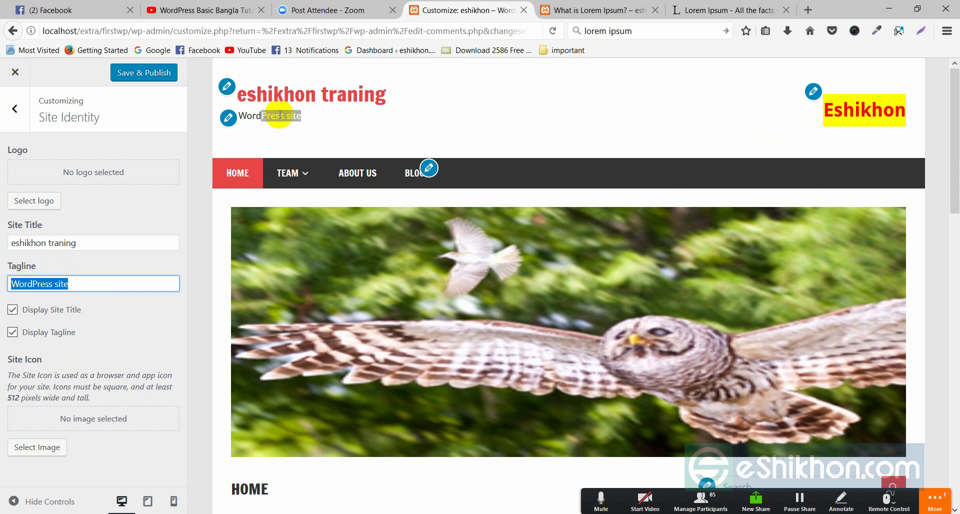
click(293, 124)
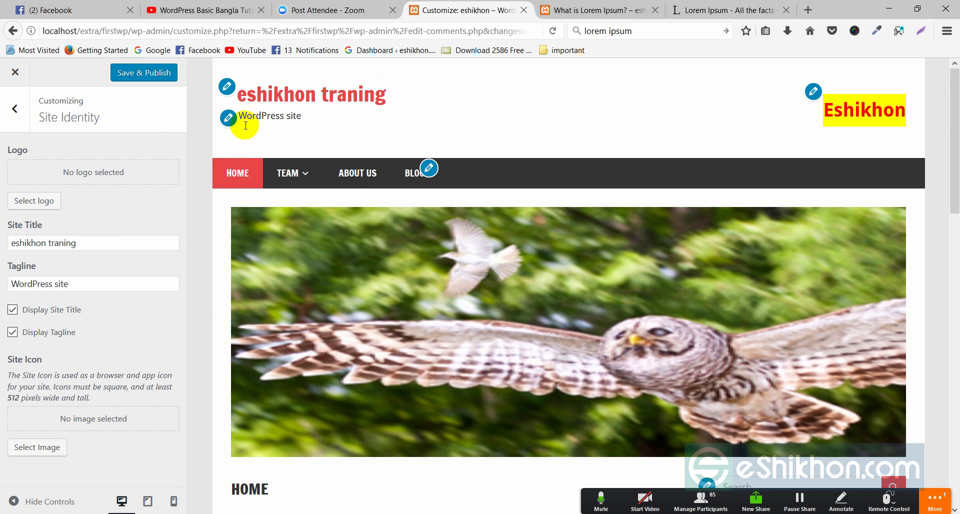
Step: Open the Header Image settings and capture the site header region of the page
click(15, 111)
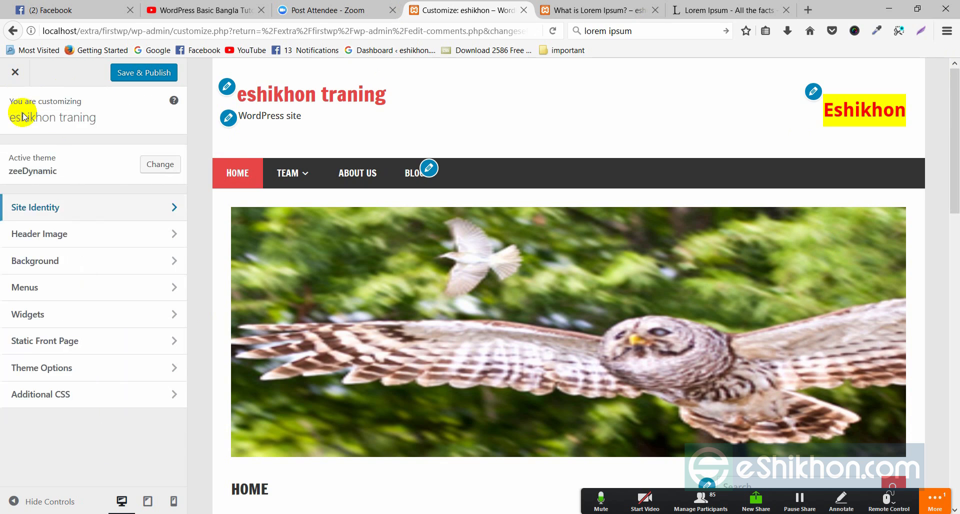
click(173, 235)
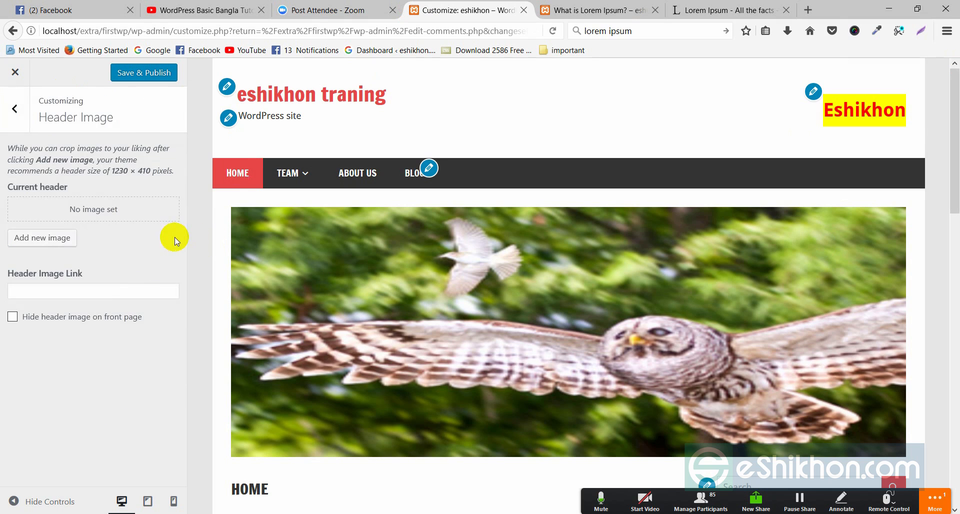
click(921, 30)
drag(214, 57, 924, 158)
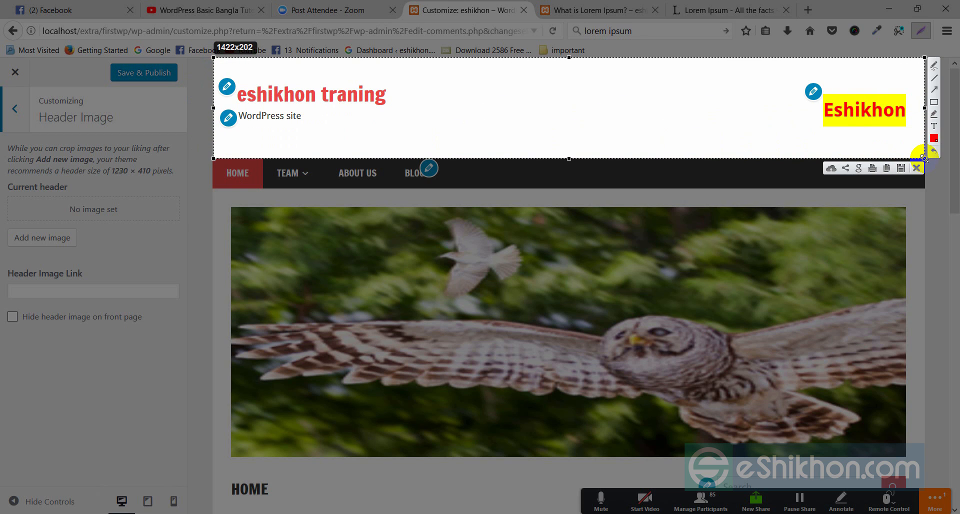
click(919, 169)
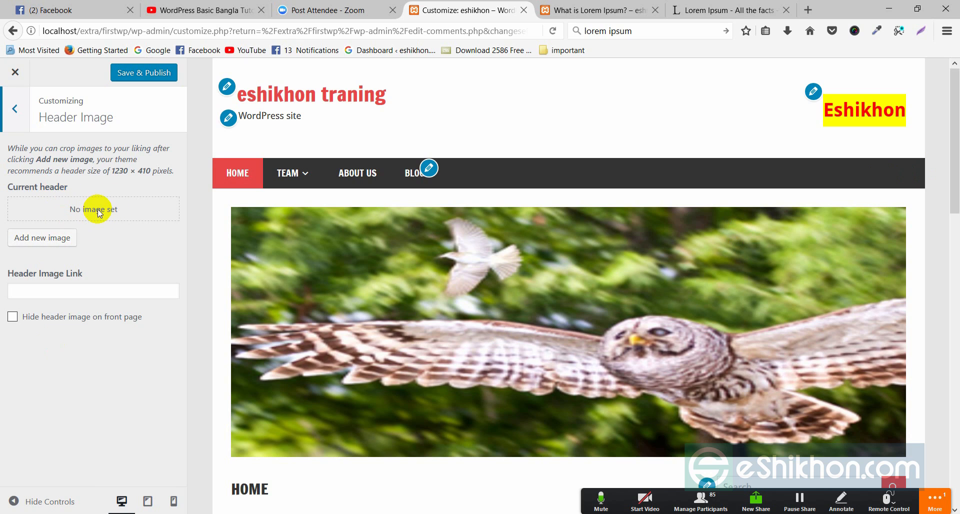
Step: Choose owl3.jpg, move the crop box over the owl, and apply the crop
click(53, 242)
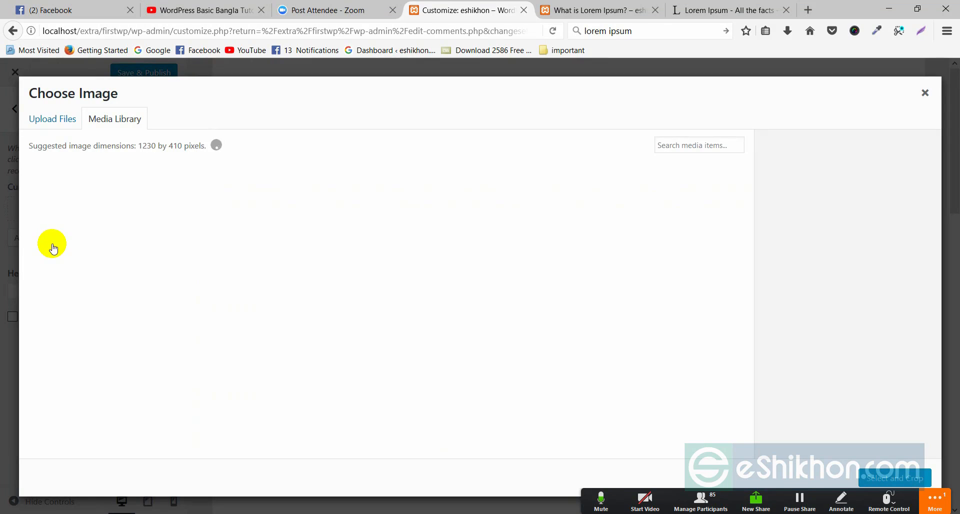
click(80, 213)
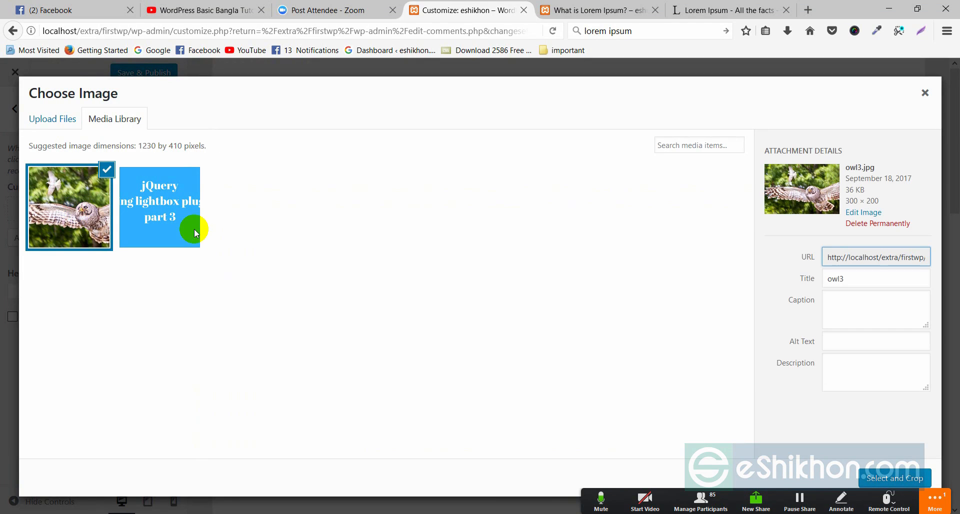
click(882, 481)
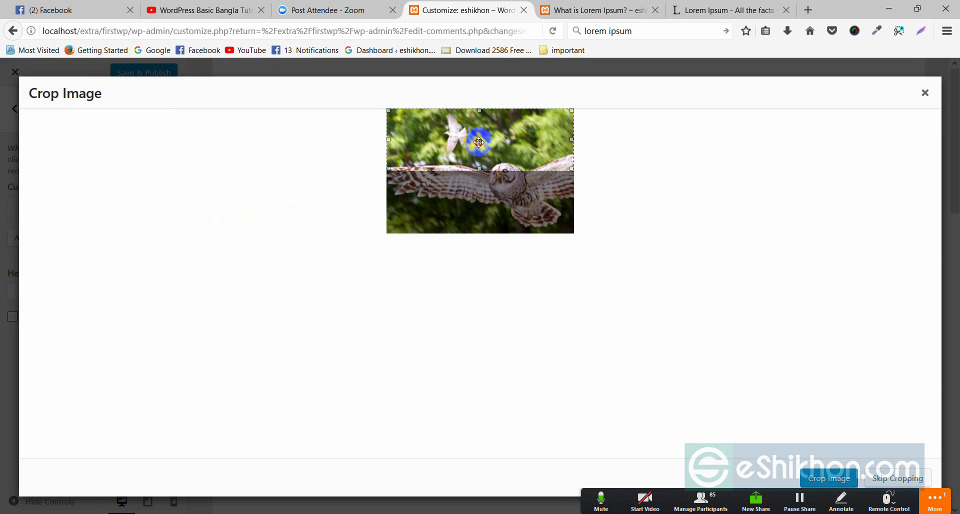
drag(481, 143, 462, 178)
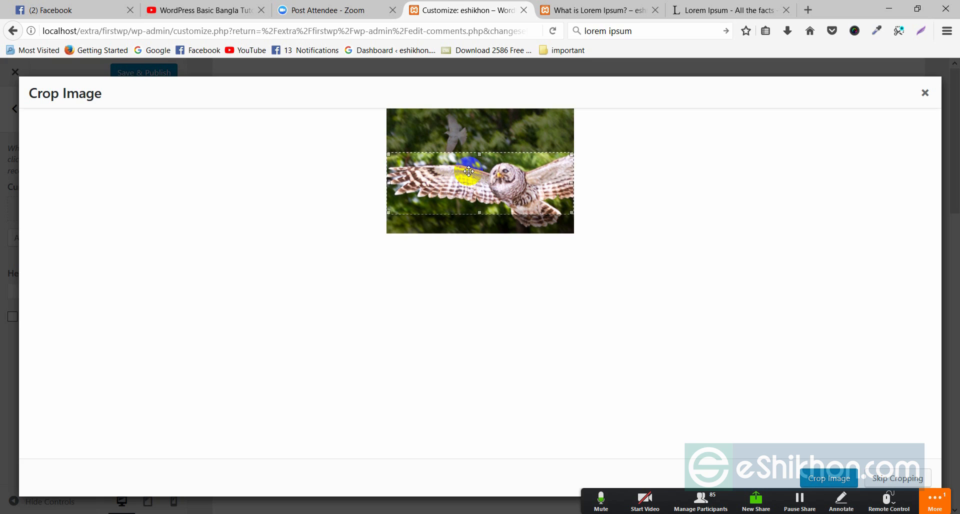
click(856, 481)
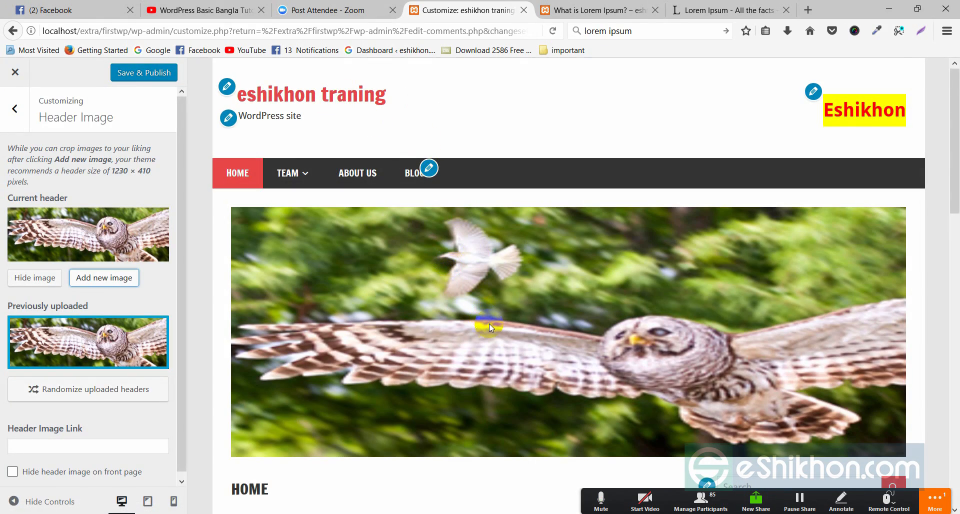
Step: Check the owl header in the preview and Save & Publish the changes
scroll(489, 323, down, 5)
scroll(406, 138, up, 4)
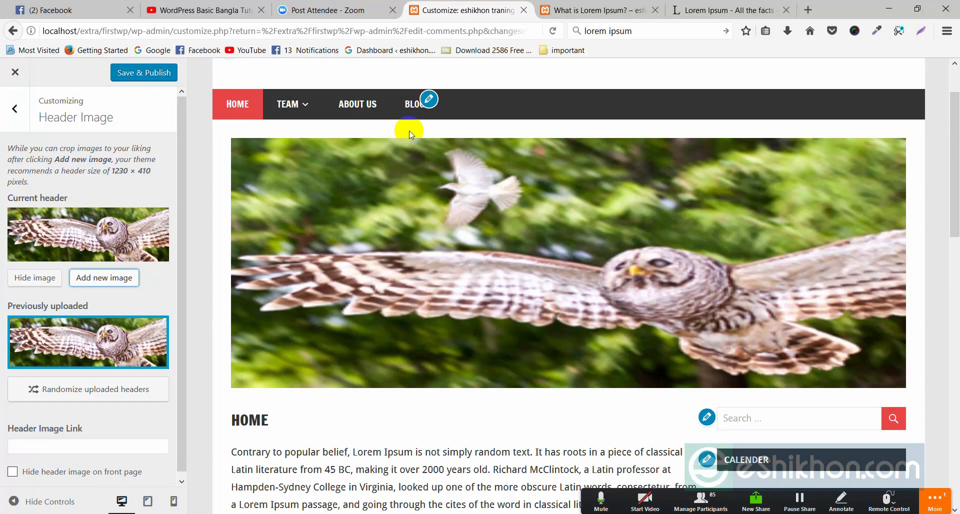
scroll(440, 188, up, 1)
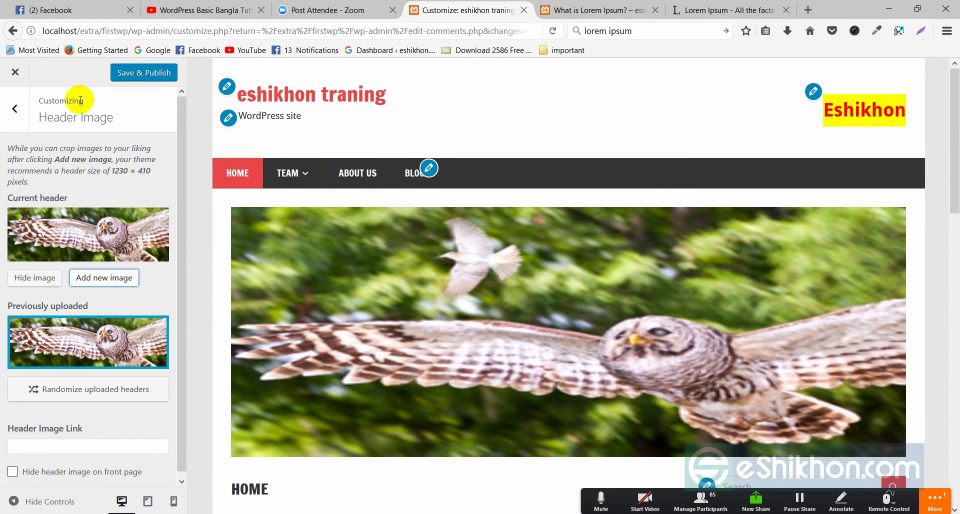
click(48, 275)
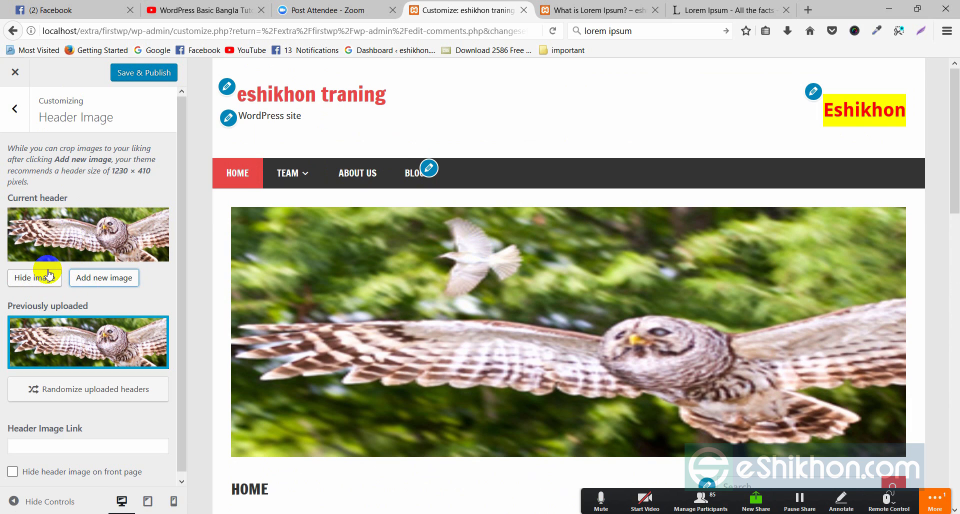
scroll(94, 353, down, 1)
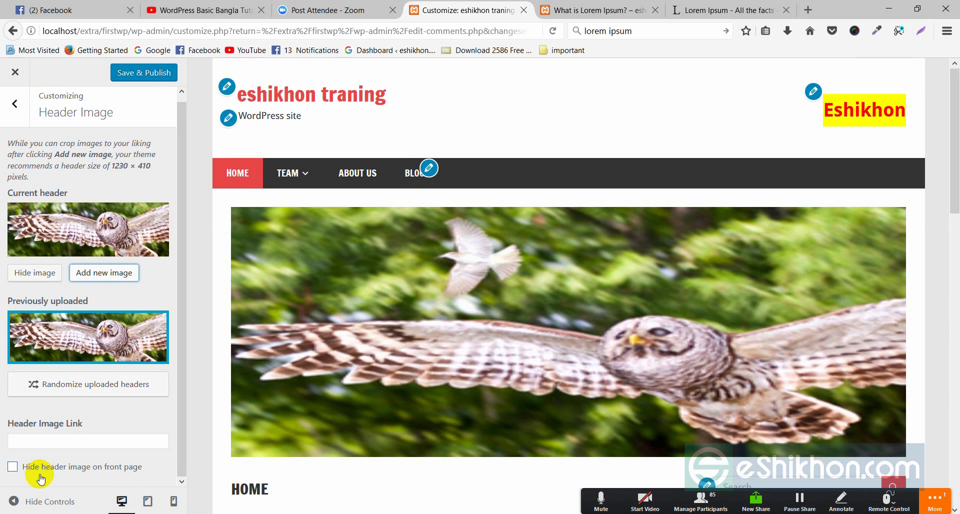
click(144, 75)
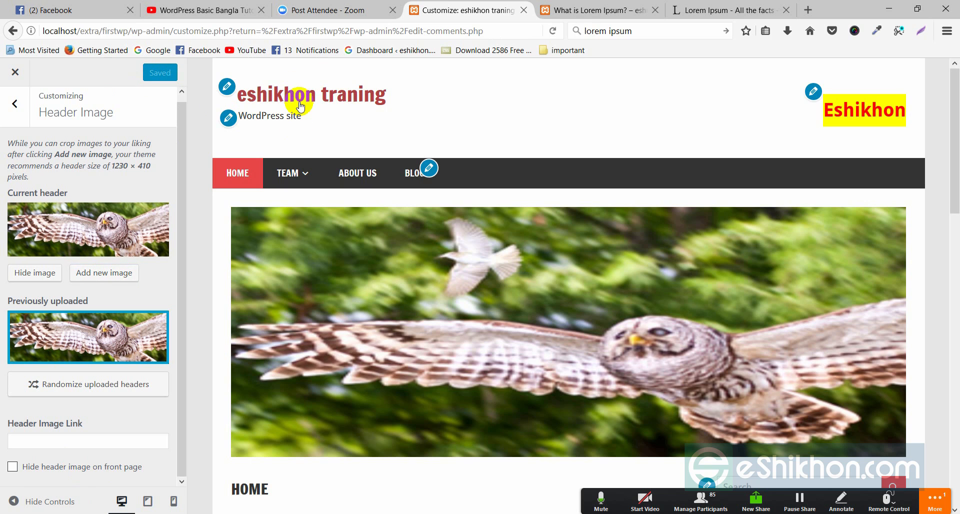
Step: Switch to the live 'What is Lorem Ipsum?' post to reload it
scroll(376, 310, down, 8)
scroll(375, 311, up, 8)
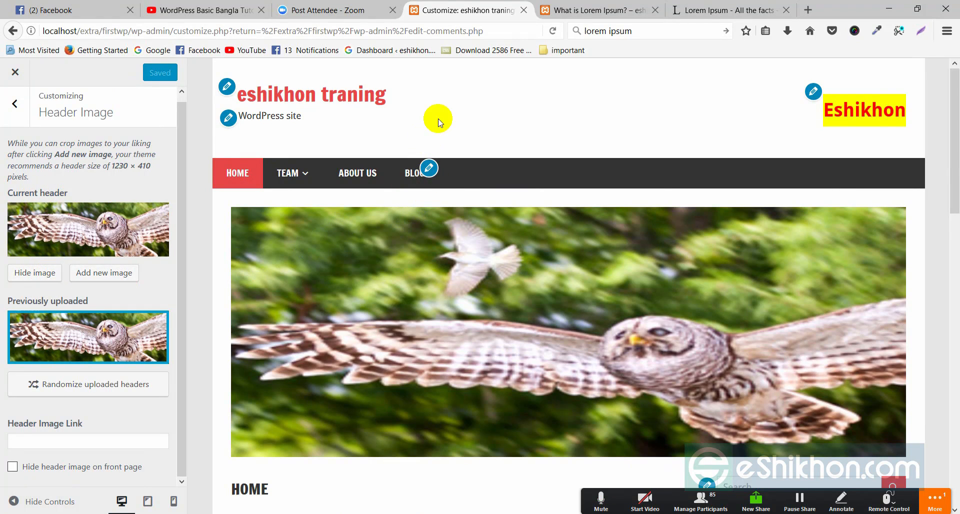
click(596, 10)
right_click(432, 98)
Step: Reload the live post and view the published owl banner
click(505, 109)
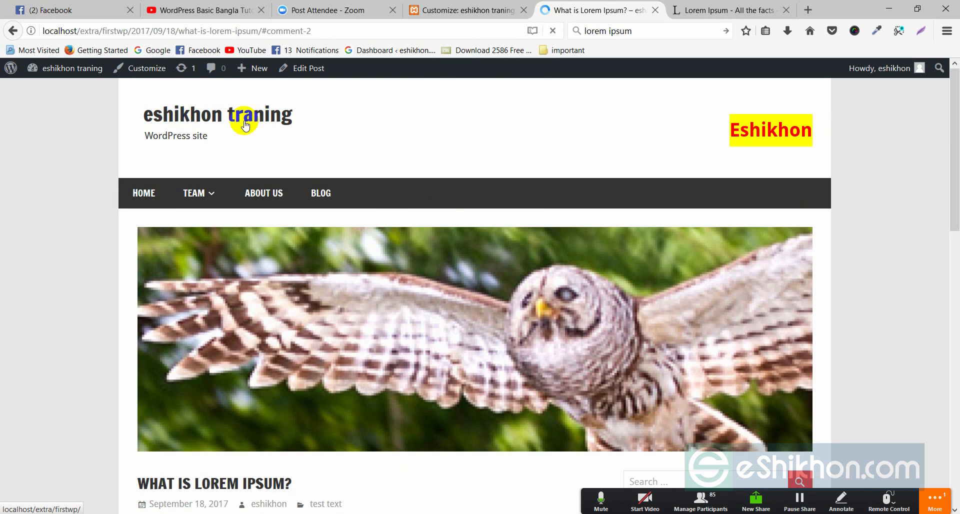
scroll(275, 215, down, 5)
scroll(277, 217, up, 2)
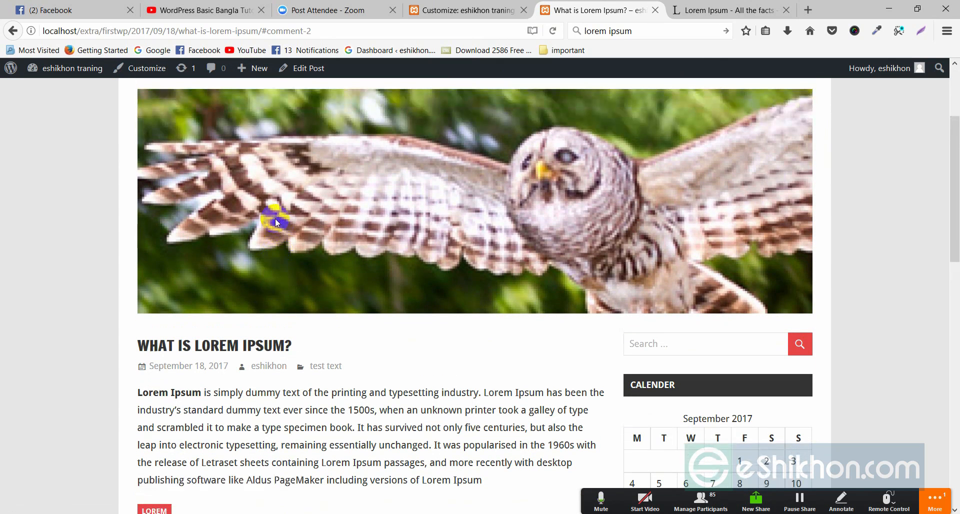
scroll(150, 160, up, 2)
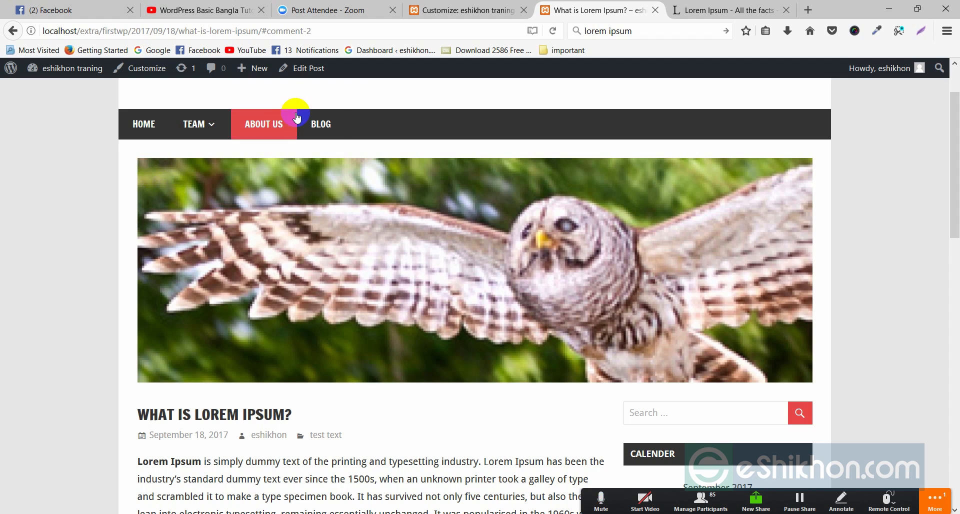
Step: Browse the Blog page, then return to the Customizer's Header Image panel
click(320, 123)
scroll(317, 117, down, 3)
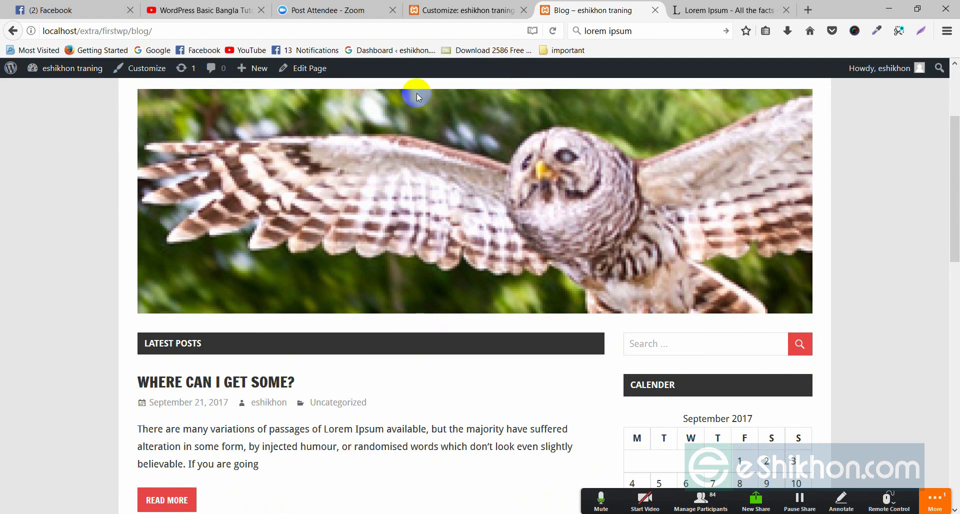
scroll(419, 239, up, 3)
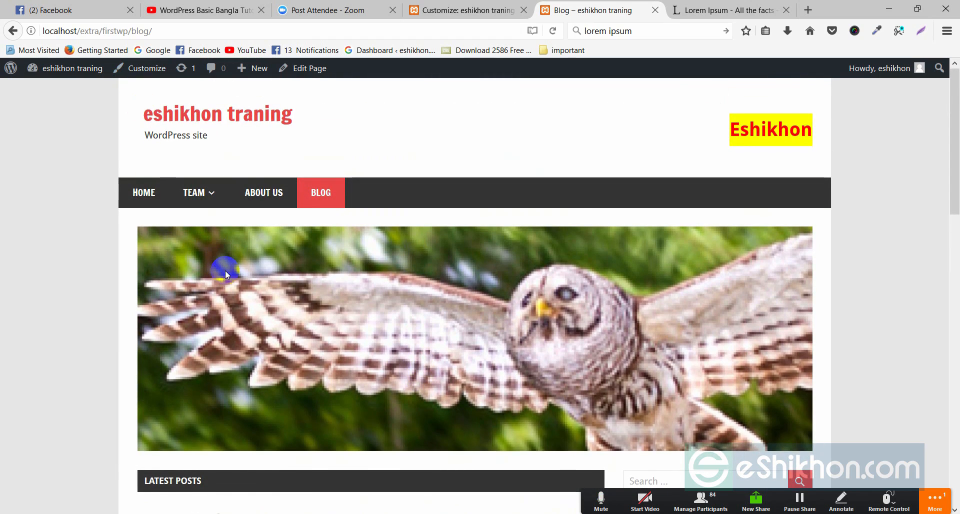
scroll(229, 272, down, 3)
scroll(181, 150, up, 2)
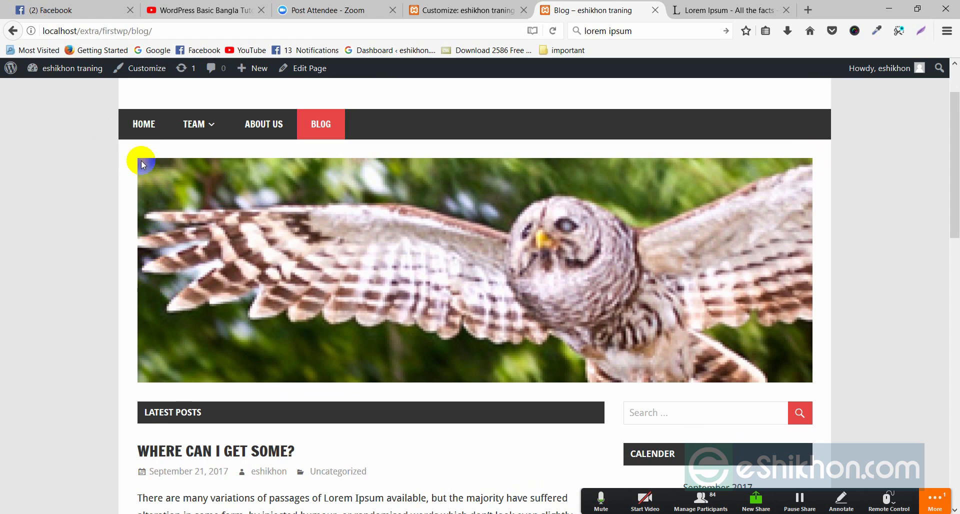
scroll(256, 268, up, 2)
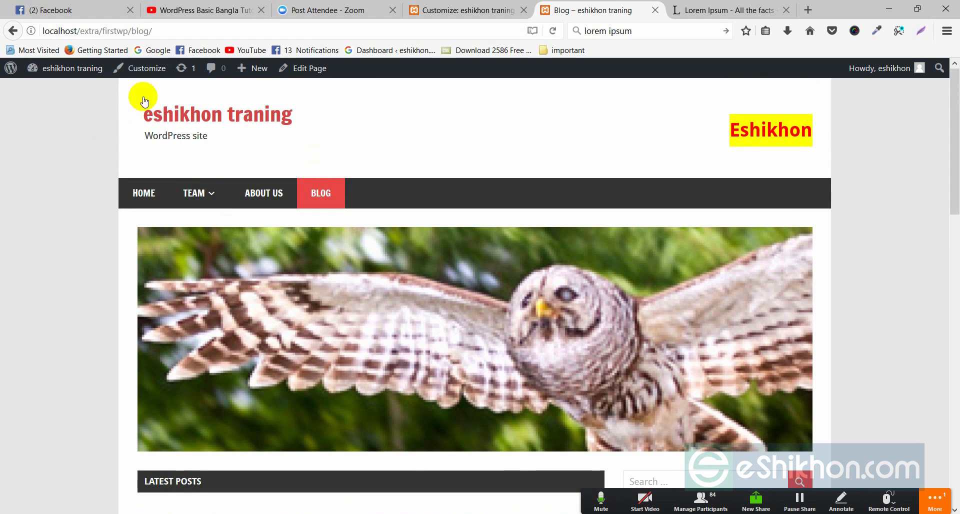
scroll(242, 313, down, 5)
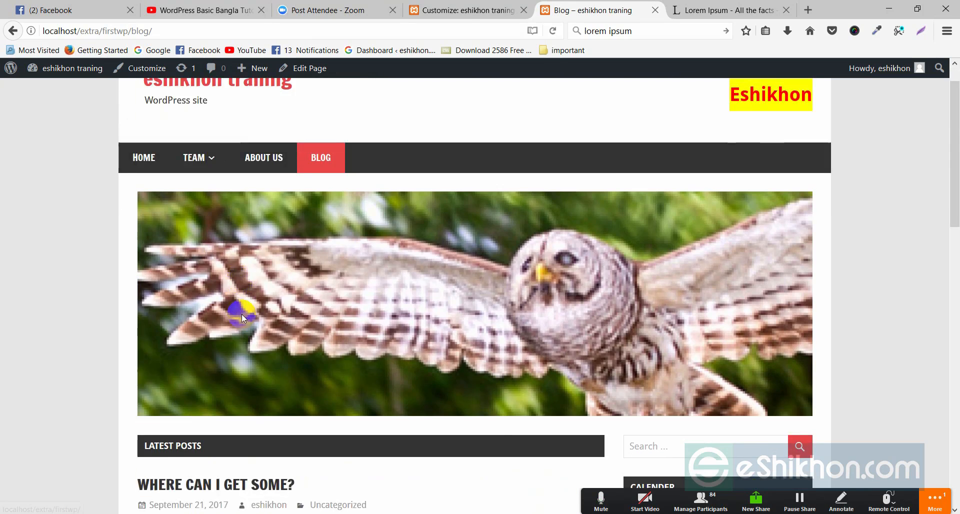
click(467, 10)
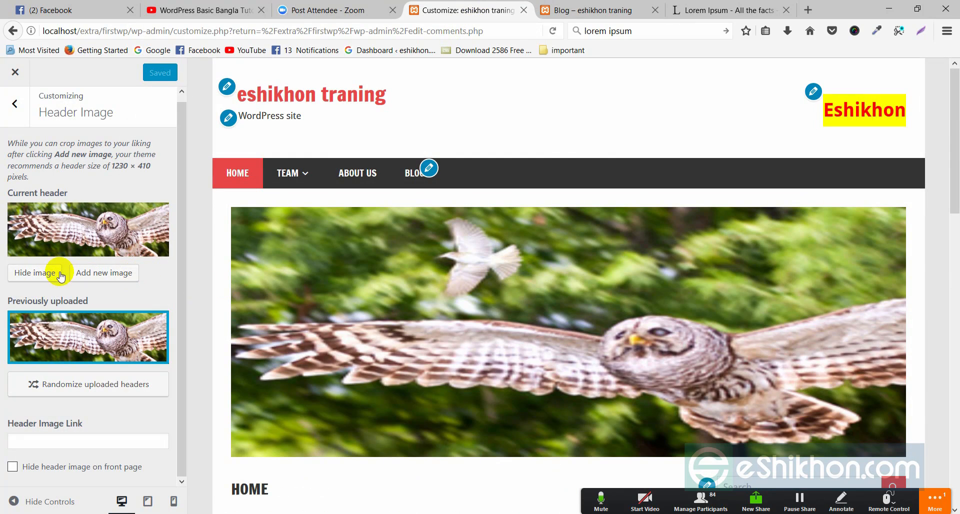
Step: Hide the owl header image and reload the Blog page to check
click(38, 273)
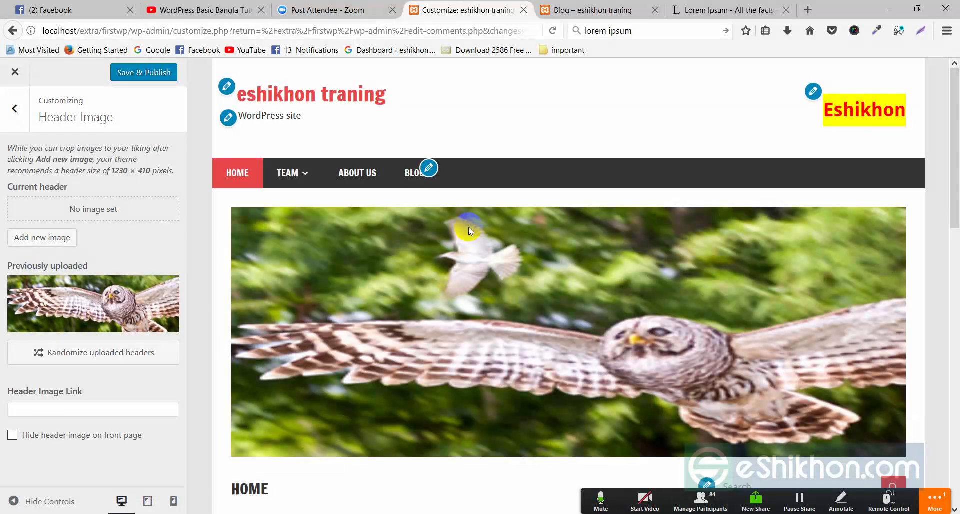
click(576, 11)
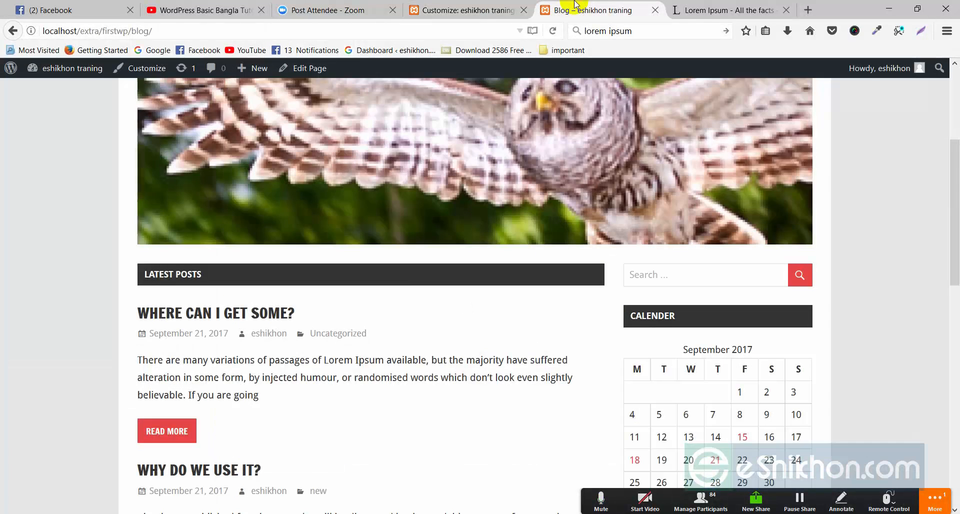
right_click(84, 186)
click(158, 198)
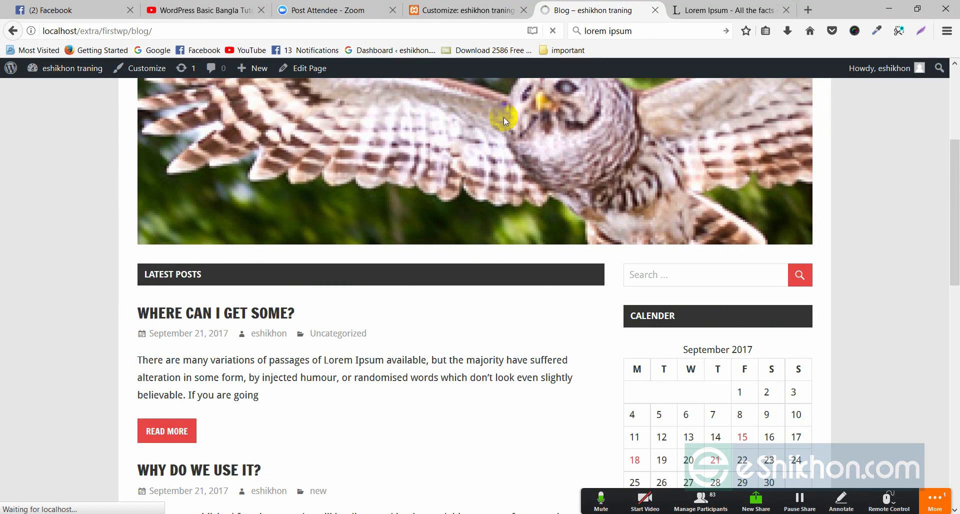
scroll(449, 293, up, 4)
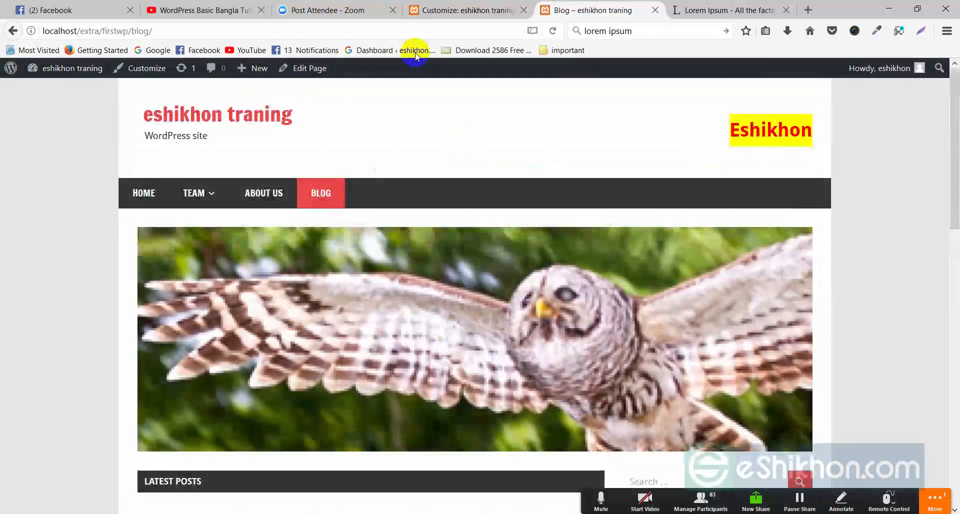
Step: Reload the Blog page again to confirm the header banner is gone, then return to the Customizer
click(469, 10)
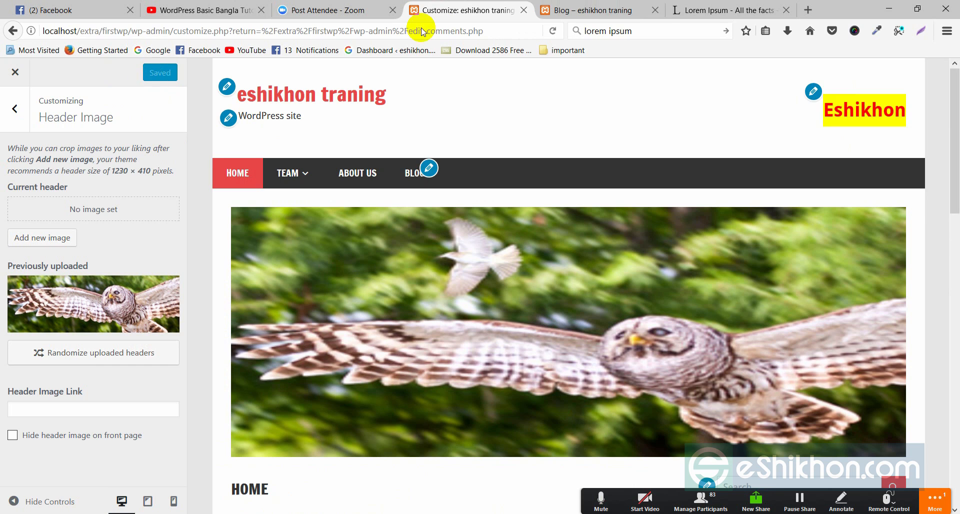
click(555, 10)
right_click(524, 115)
click(599, 139)
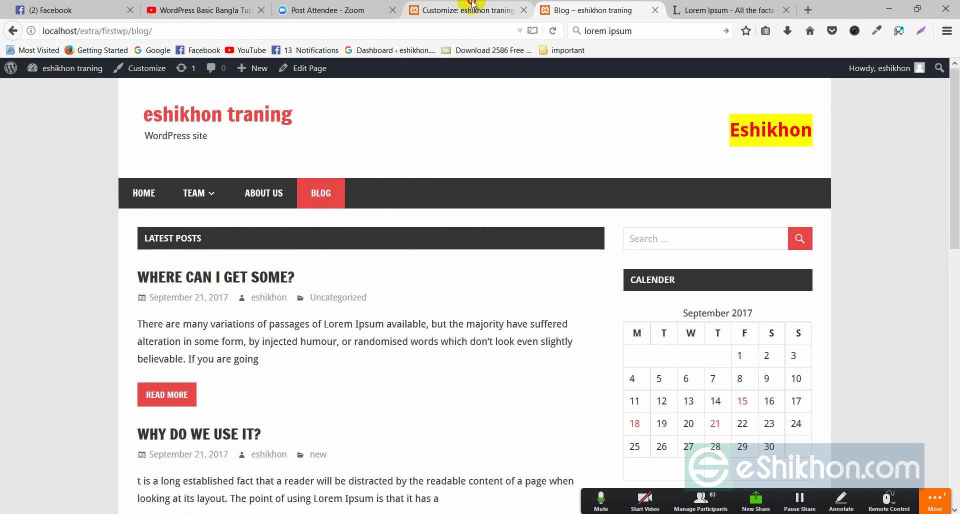
click(468, 10)
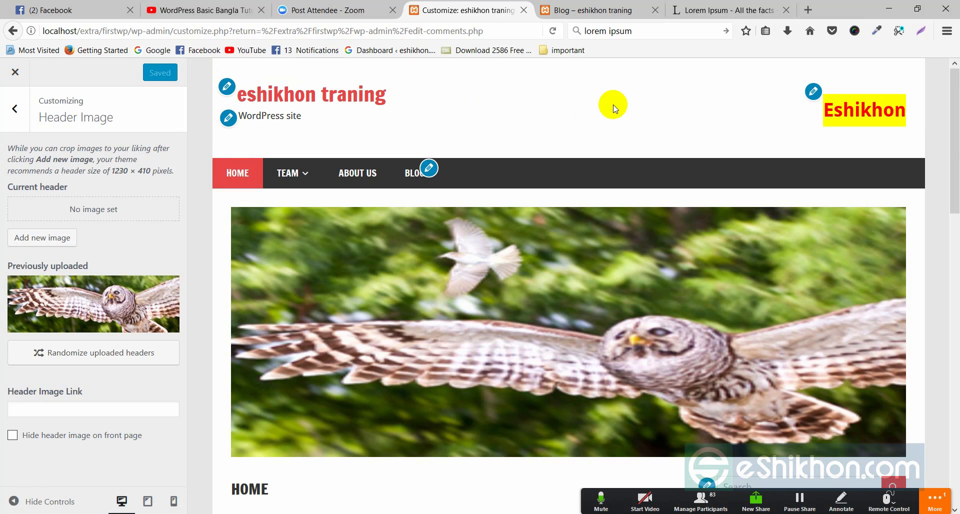
Step: Check the TEAM submenu in the preview, then leave Header Image for the main Customizer sections
scroll(254, 253, down, 2)
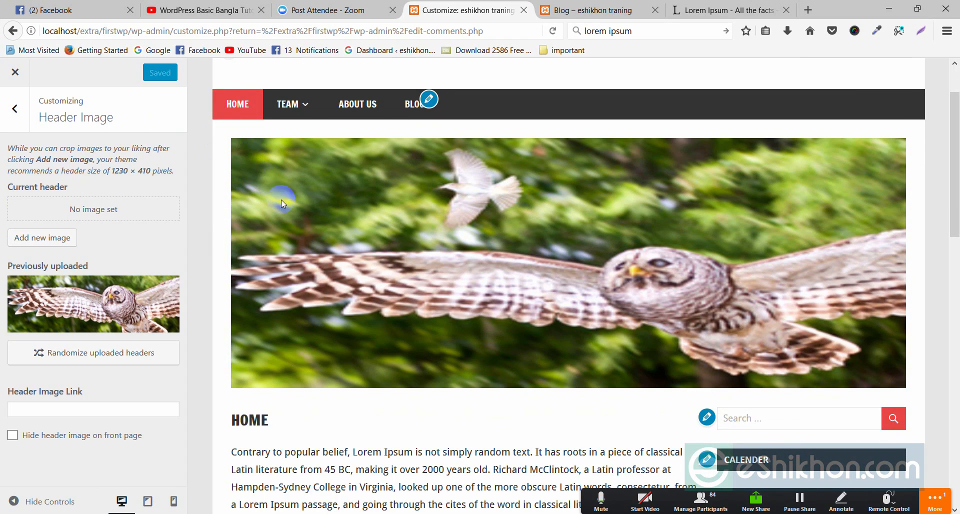
scroll(281, 200, up, 2)
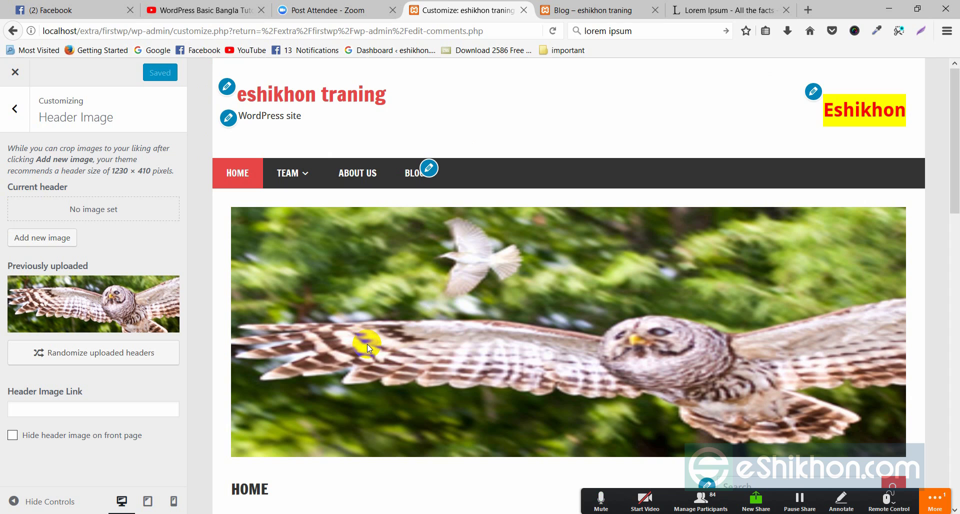
scroll(304, 279, down, 4)
scroll(322, 171, up, 4)
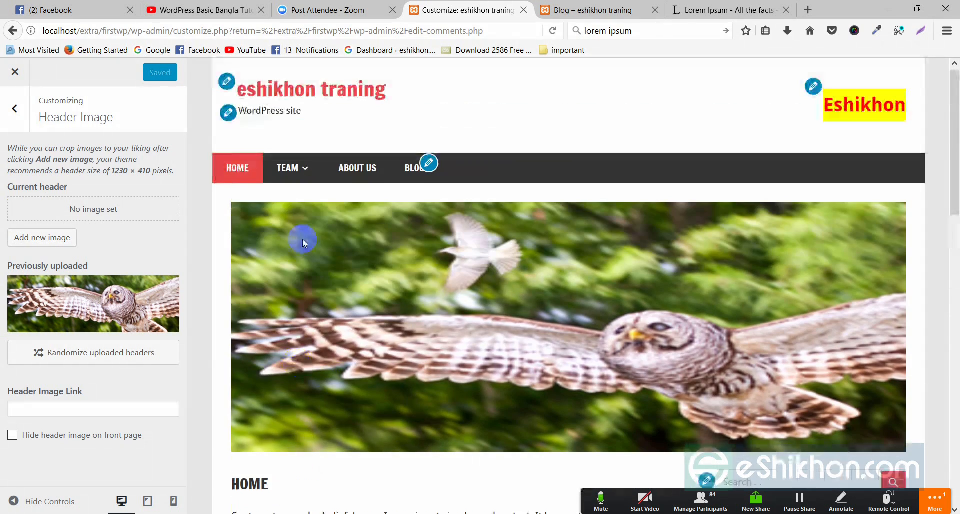
click(294, 175)
scroll(370, 263, down, 3)
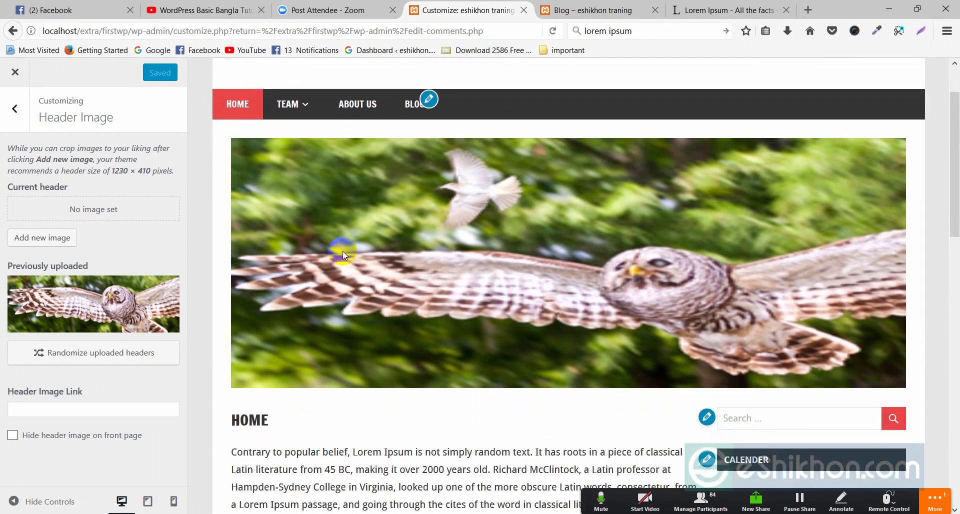
scroll(343, 251, up, 3)
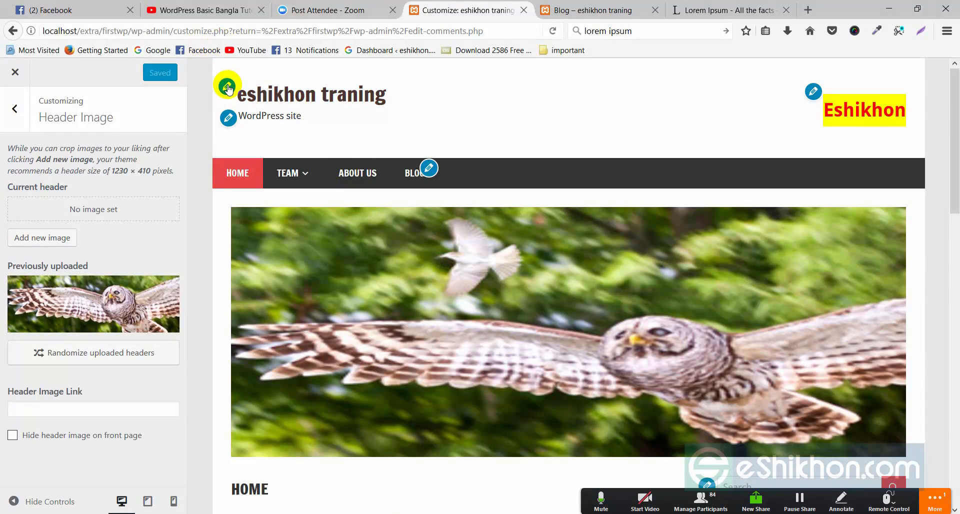
scroll(261, 216, down, 2)
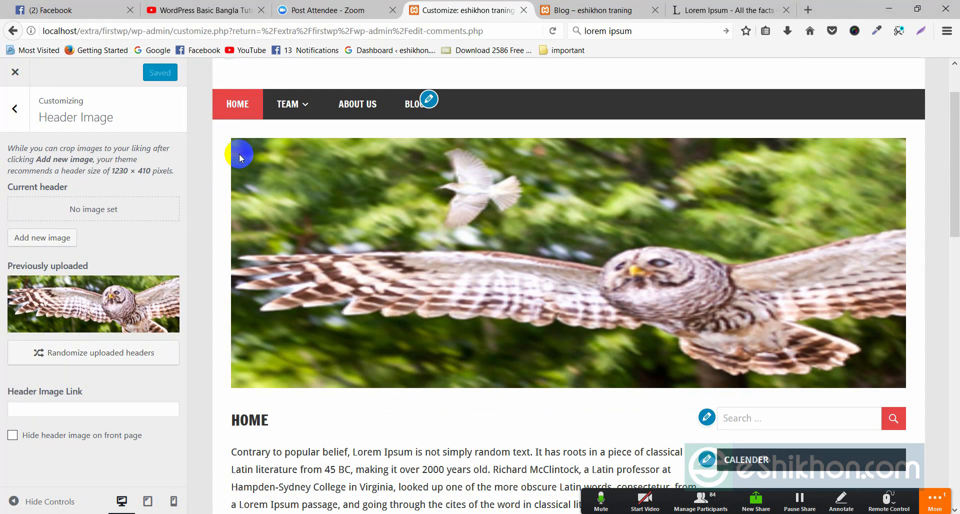
scroll(374, 220, up, 2)
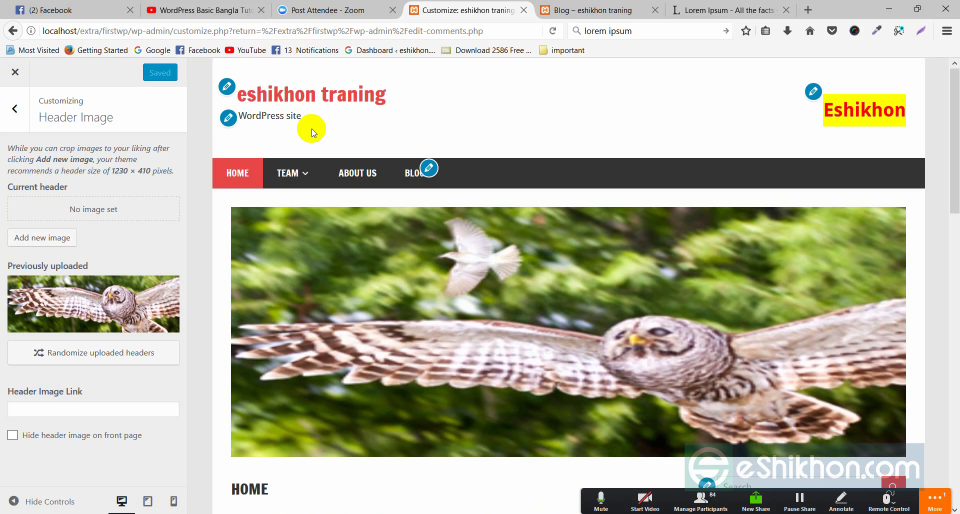
click(4, 110)
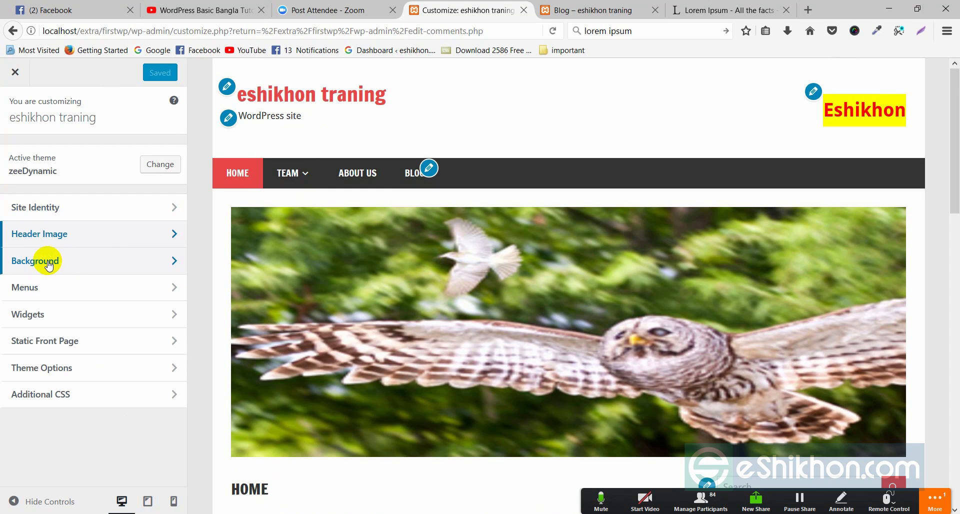
Step: Try several background swatches, set the site background to orange #dd9933, then switch to the Blog tab
click(172, 263)
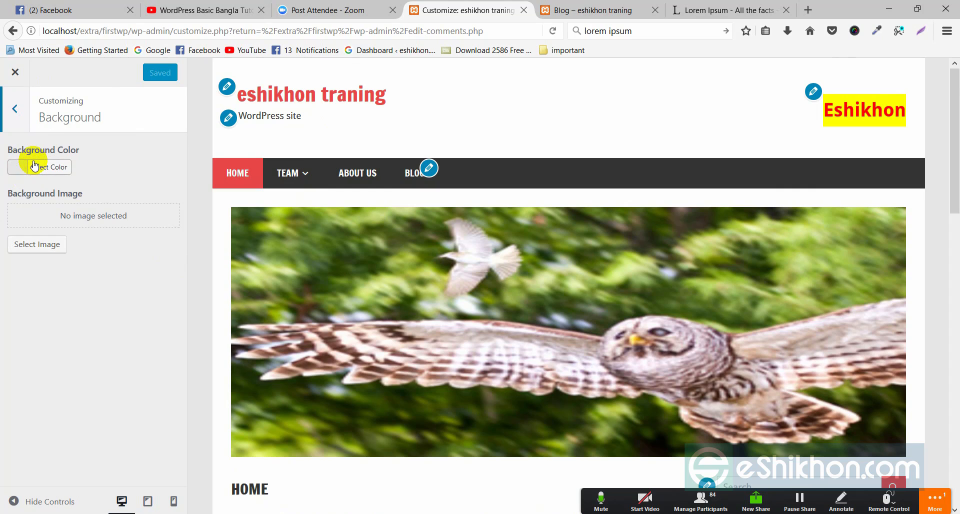
click(19, 170)
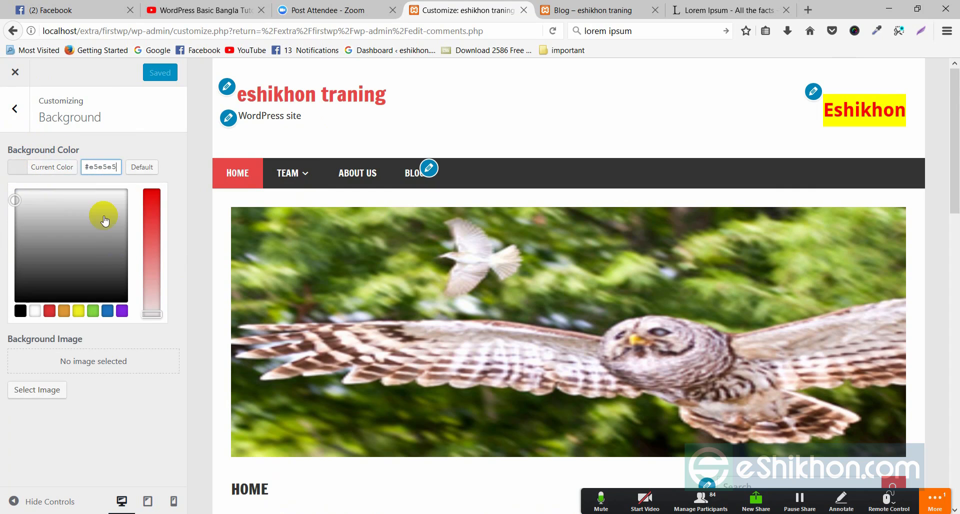
click(79, 311)
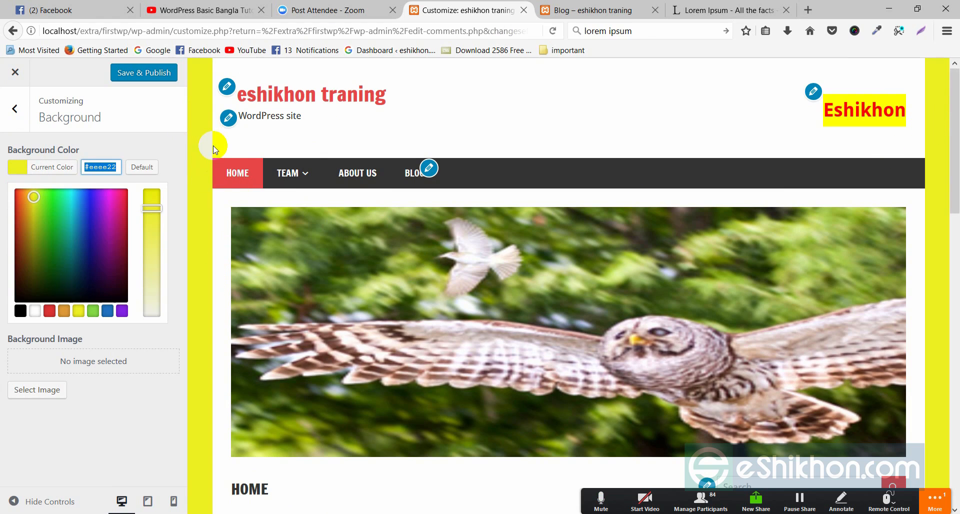
click(98, 198)
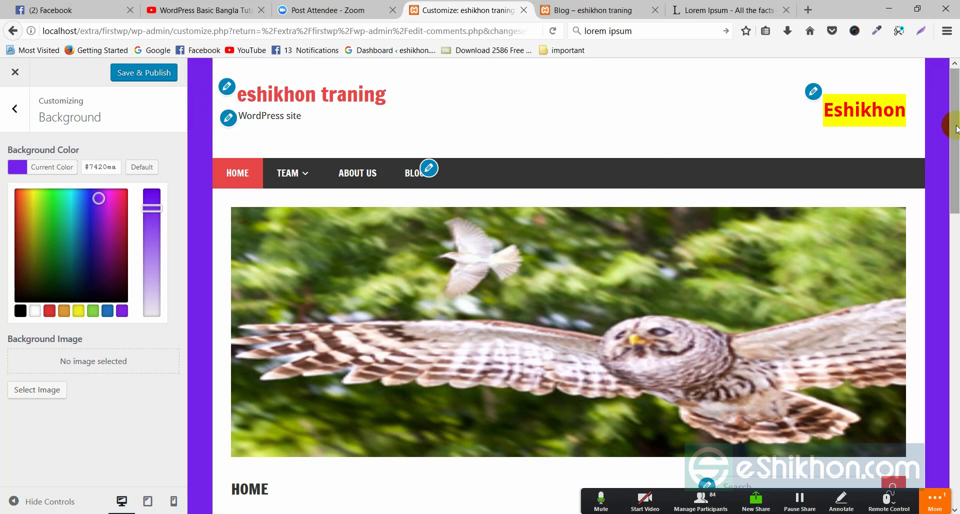
click(121, 261)
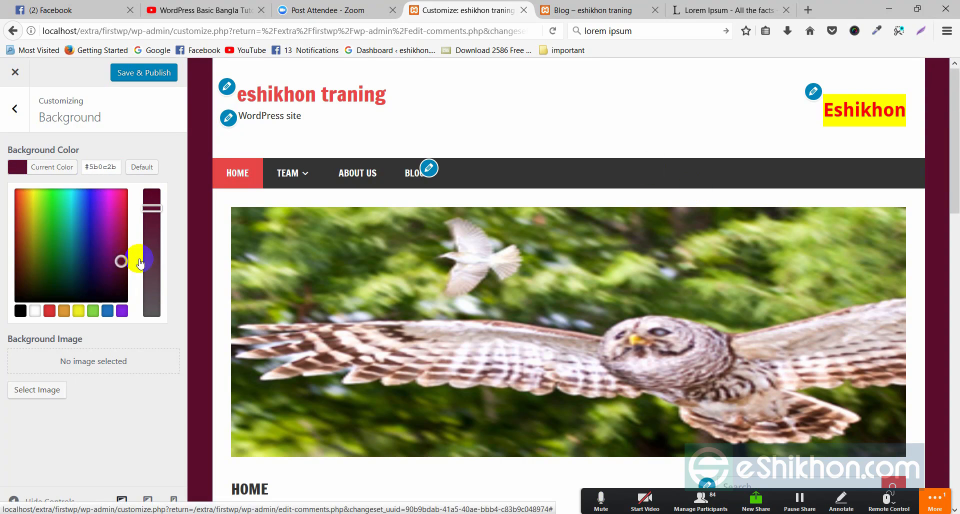
click(64, 285)
click(64, 311)
click(162, 129)
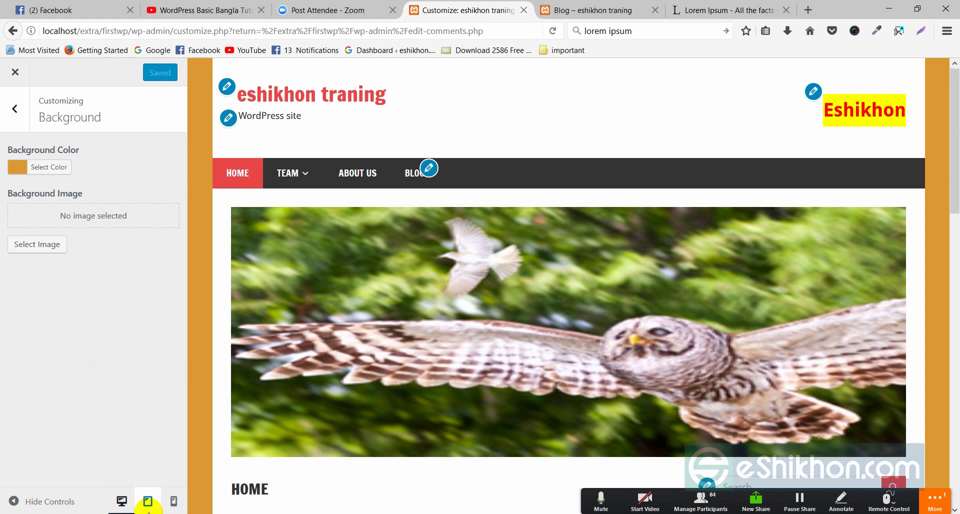
click(565, 10)
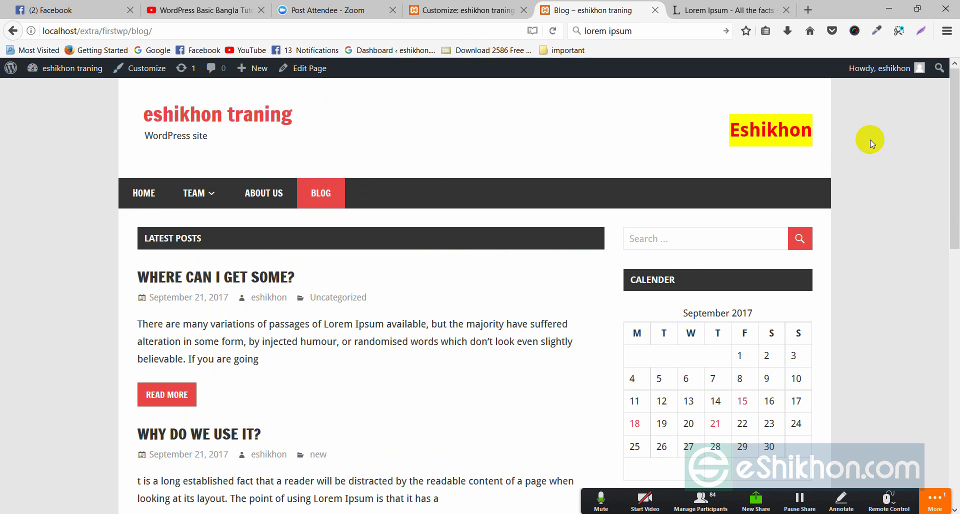
right_click(33, 179)
click(105, 189)
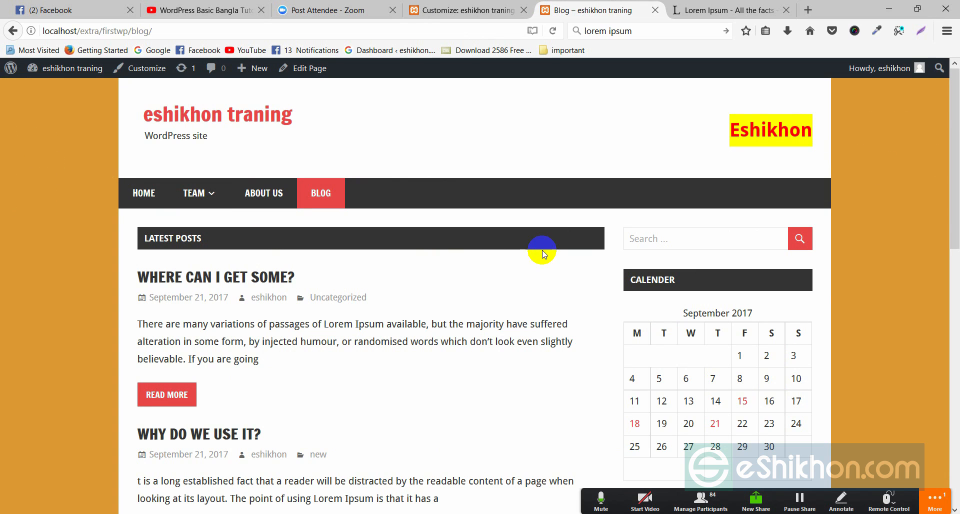
mouse_move(955, 200)
mouse_down()
mouse_move(955, 311)
mouse_move(955, 196)
mouse_up()
click(470, 10)
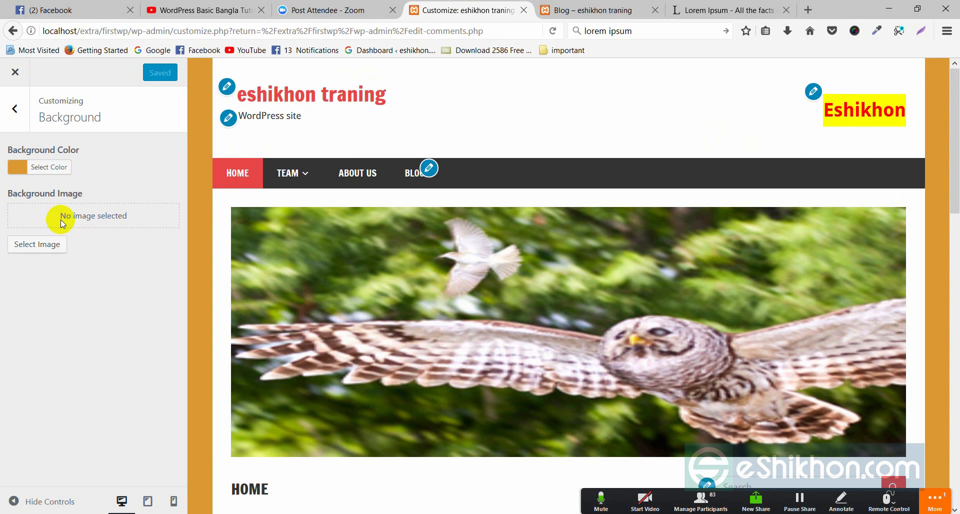
click(29, 173)
click(25, 173)
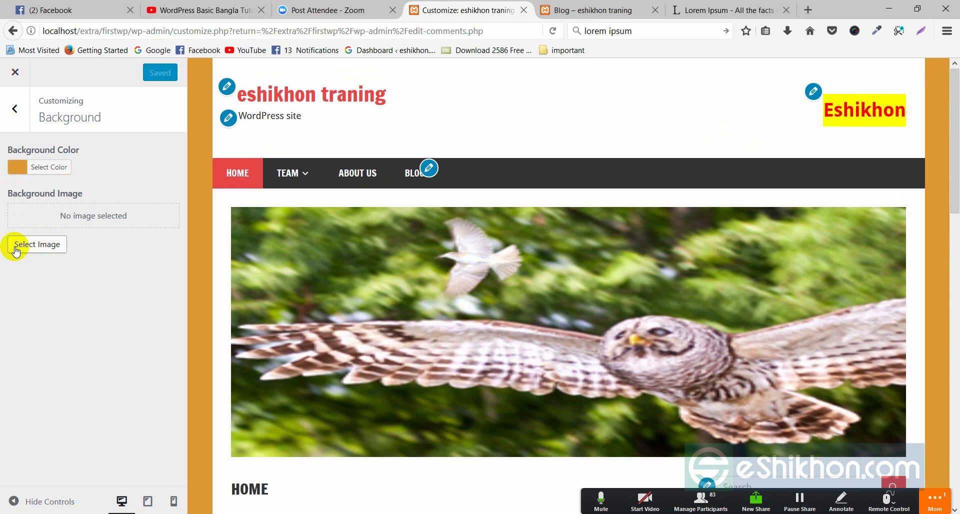
click(16, 110)
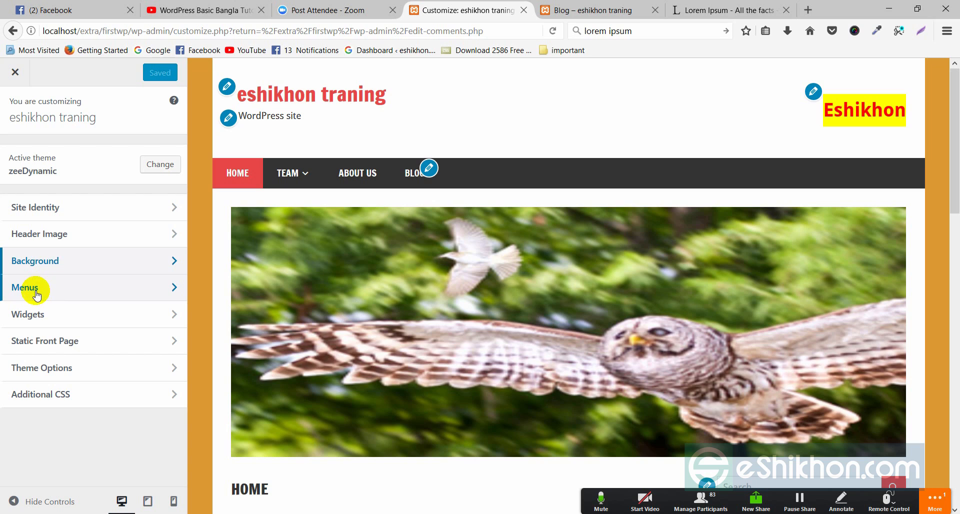
click(170, 288)
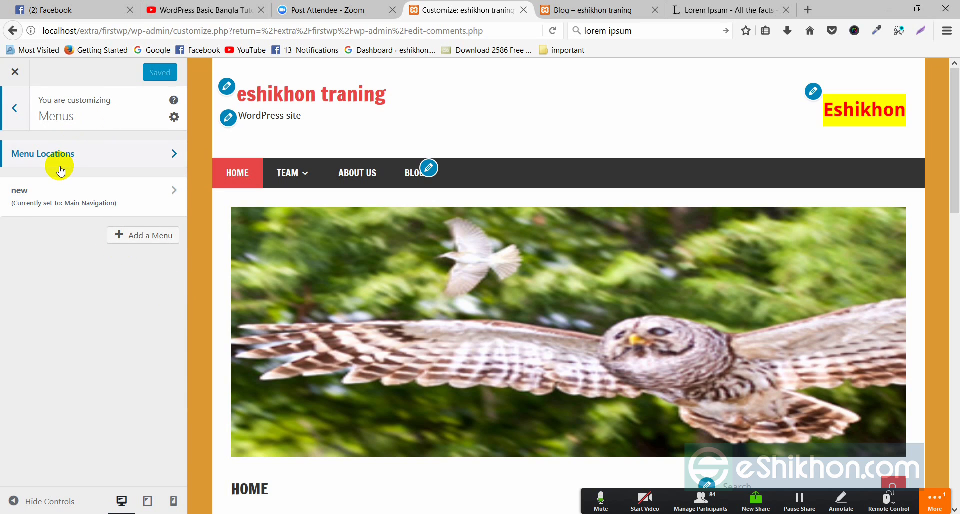
click(161, 153)
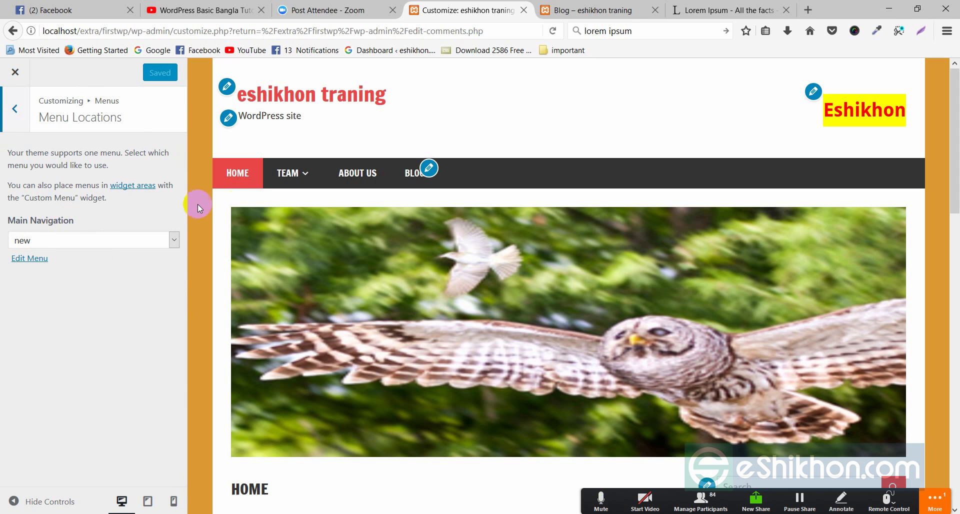
click(66, 242)
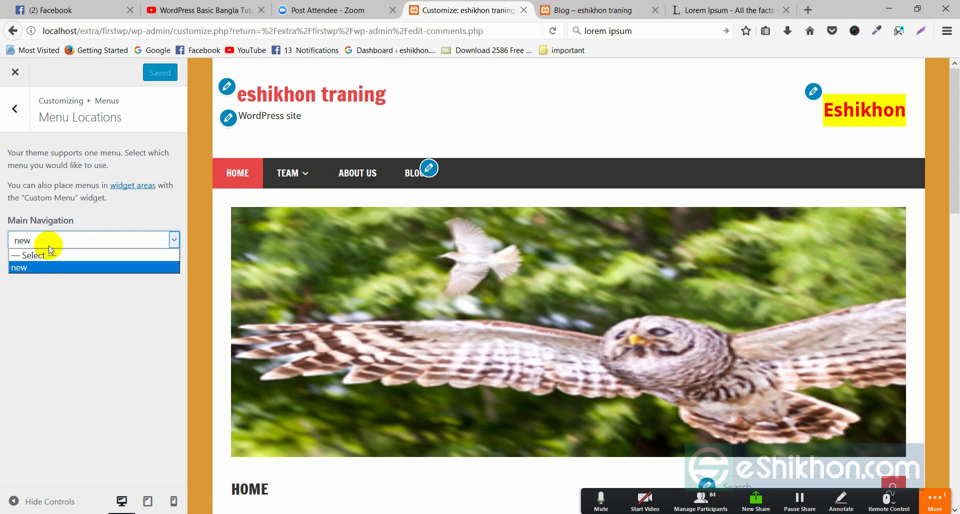
click(20, 270)
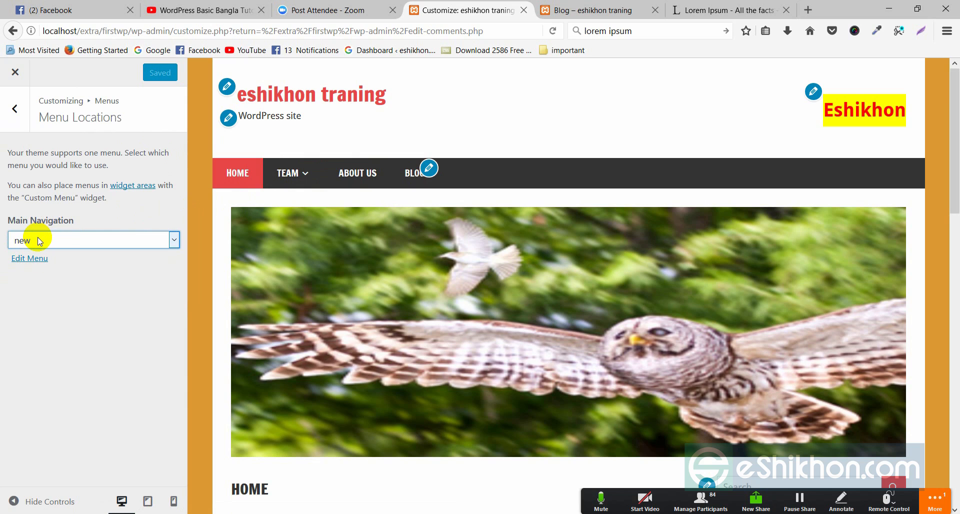
click(15, 111)
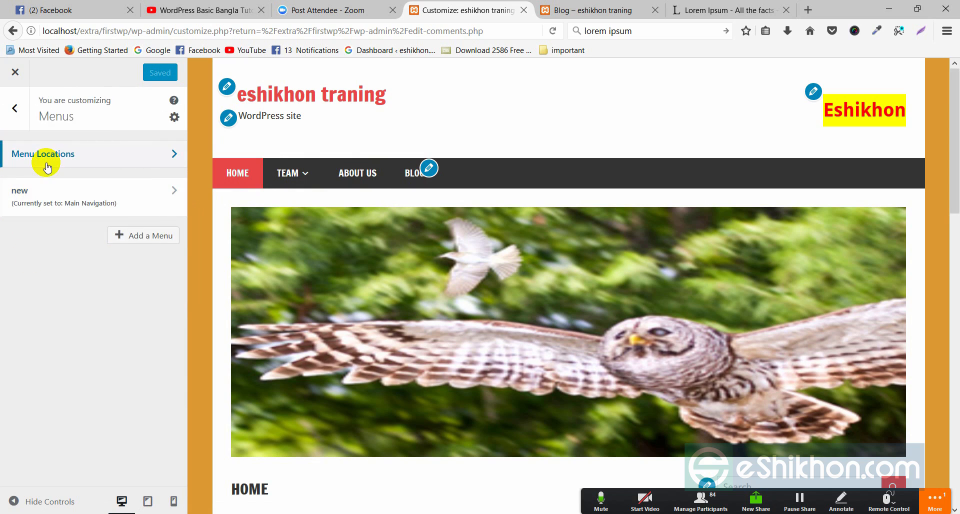
click(19, 111)
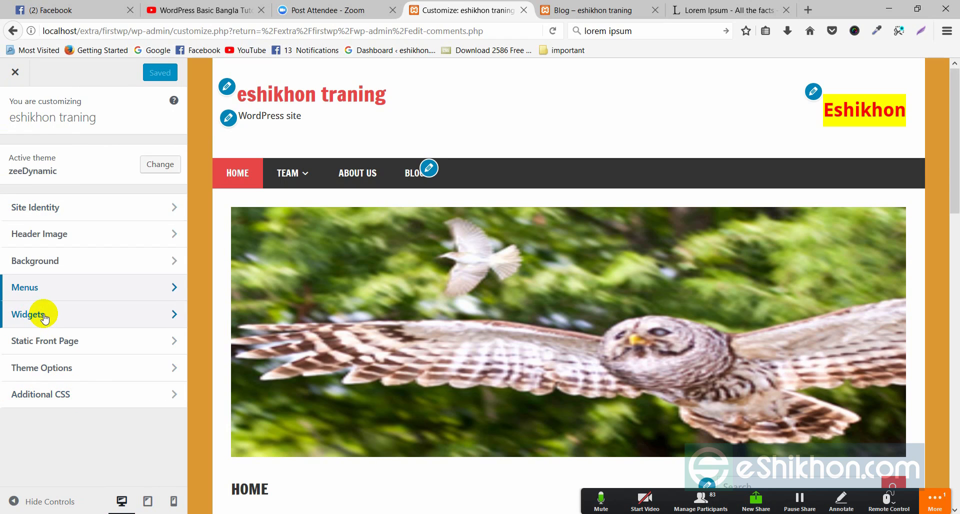
Step: Open Widgets and then the Header widget area holding the Custom HTML widget
scroll(793, 375, down, 10)
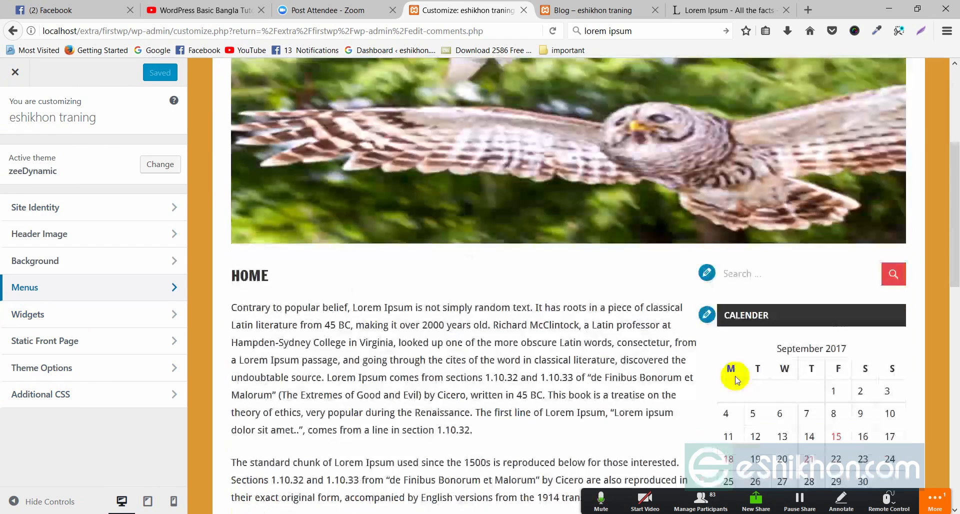
scroll(780, 240, down, 5)
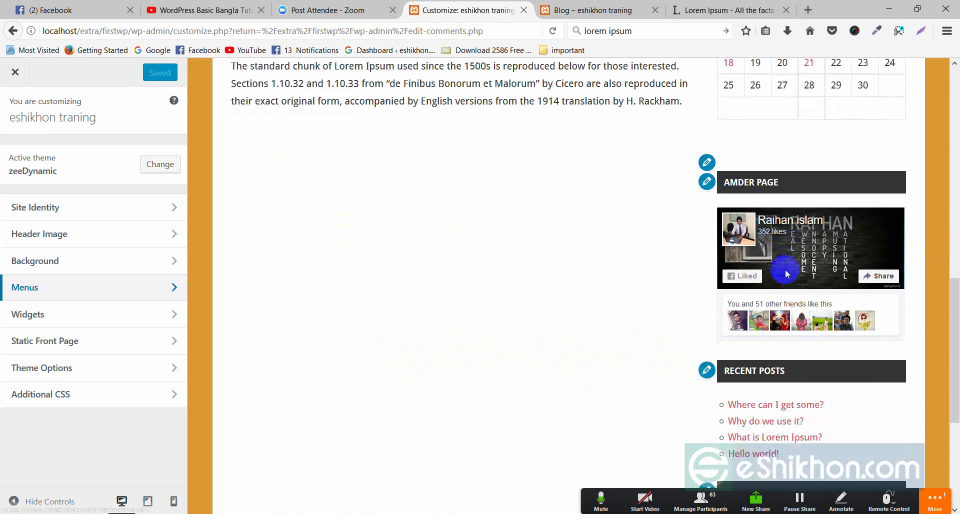
scroll(793, 290, up, 6)
scroll(796, 308, up, 4)
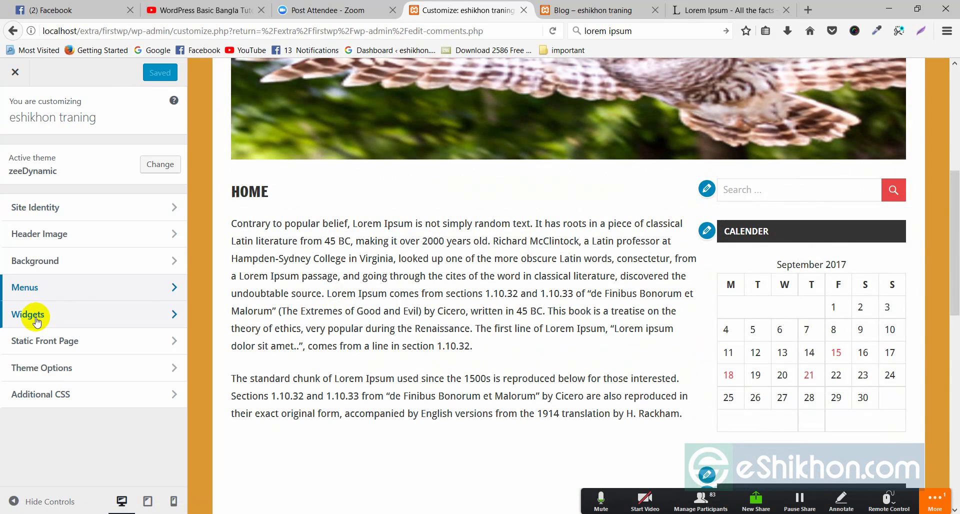
click(35, 314)
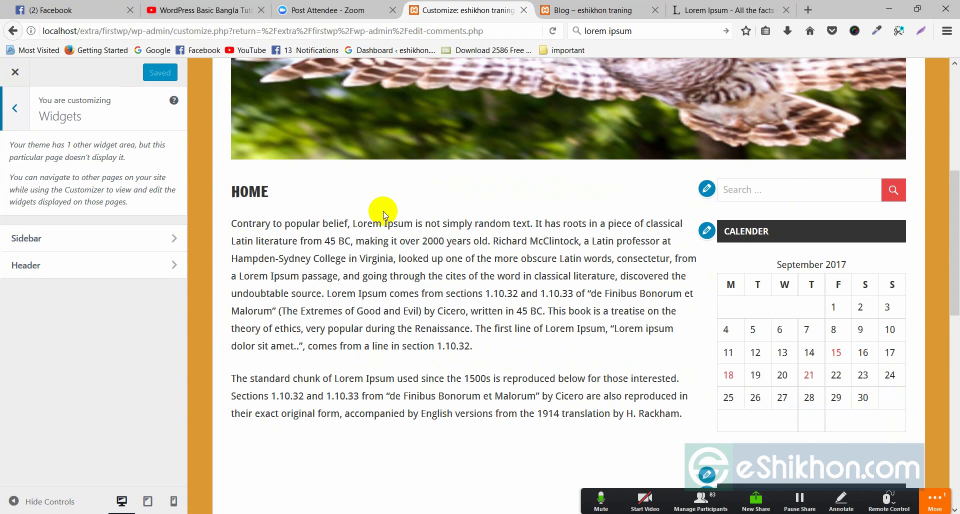
scroll(388, 222, up, 6)
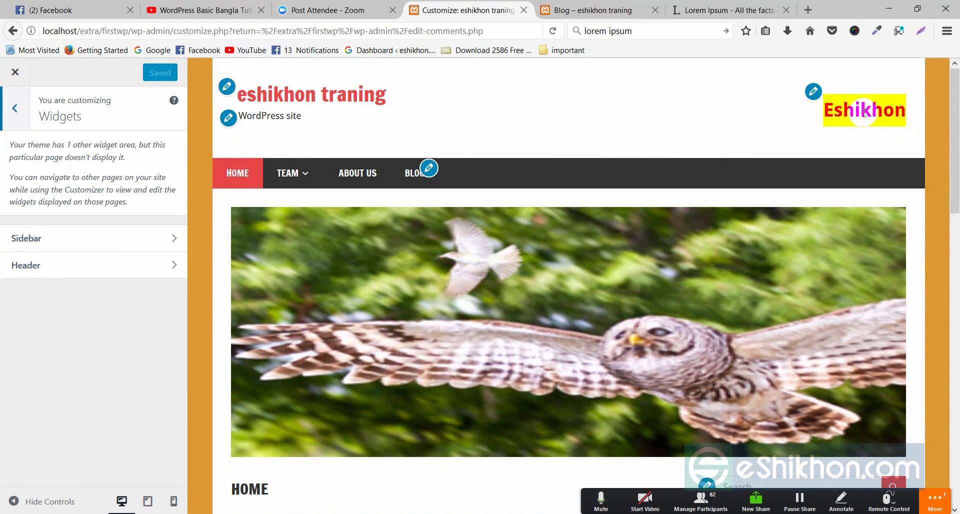
click(26, 264)
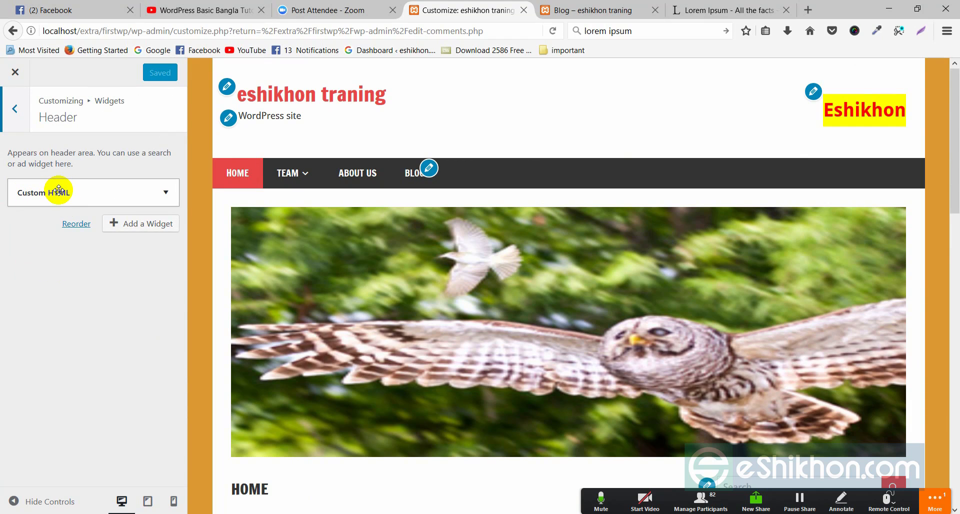
Step: Change the Header Custom HTML heading to 'Eshikhon traning' and publish it
click(168, 192)
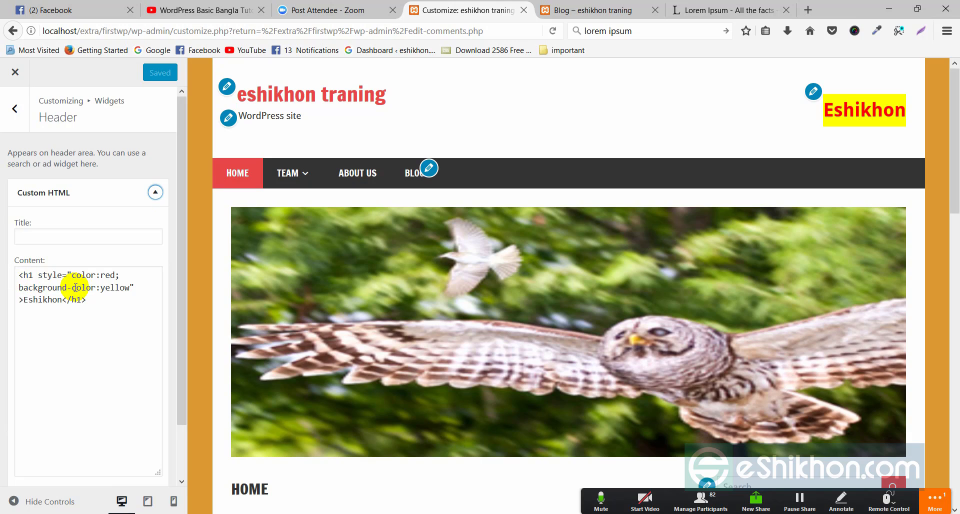
drag(23, 300, 62, 299)
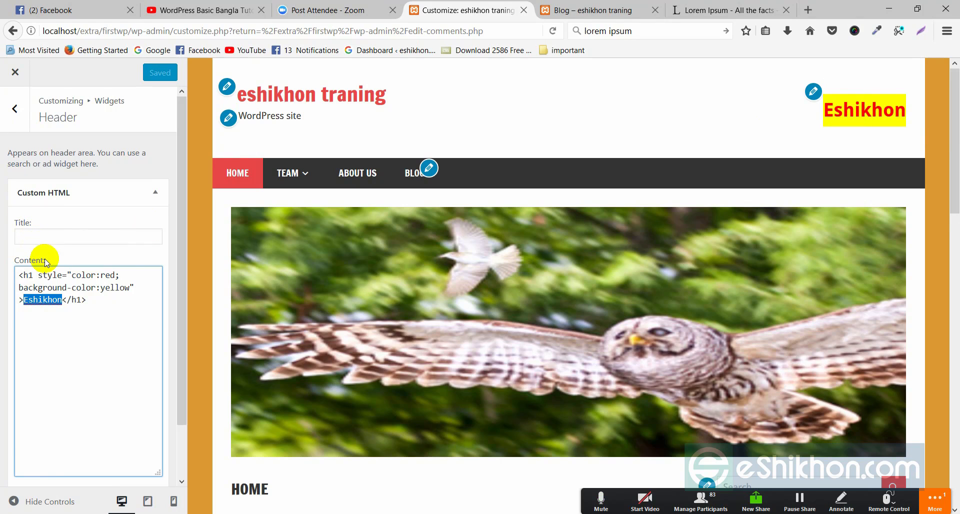
click(59, 314)
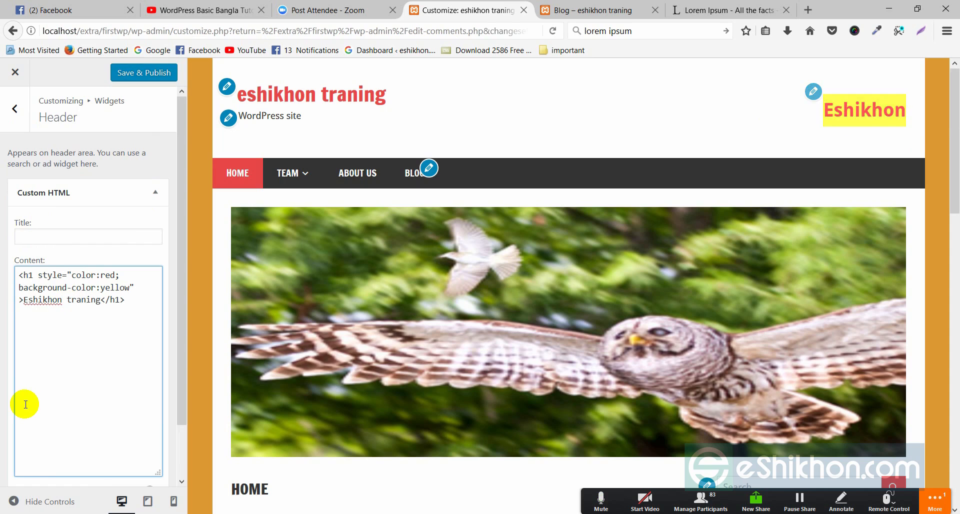
click(143, 73)
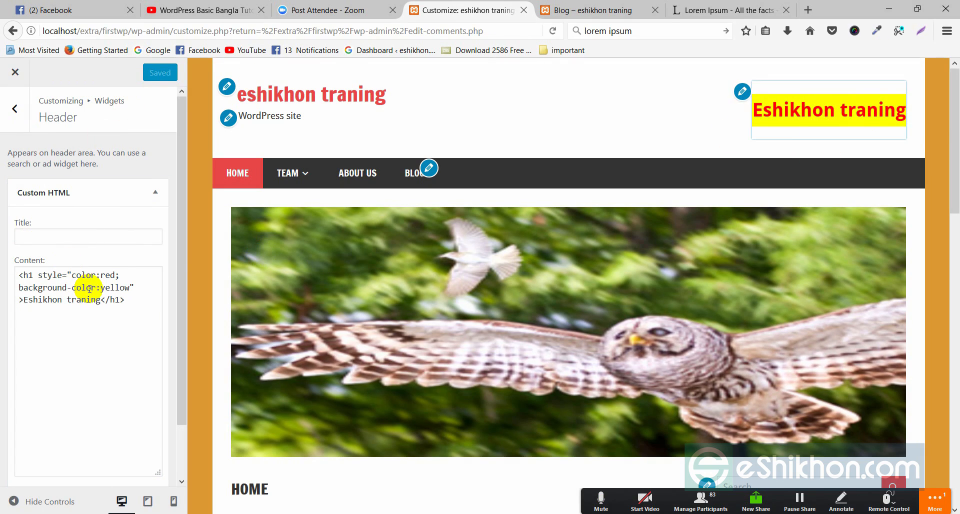
drag(19, 287, 132, 289)
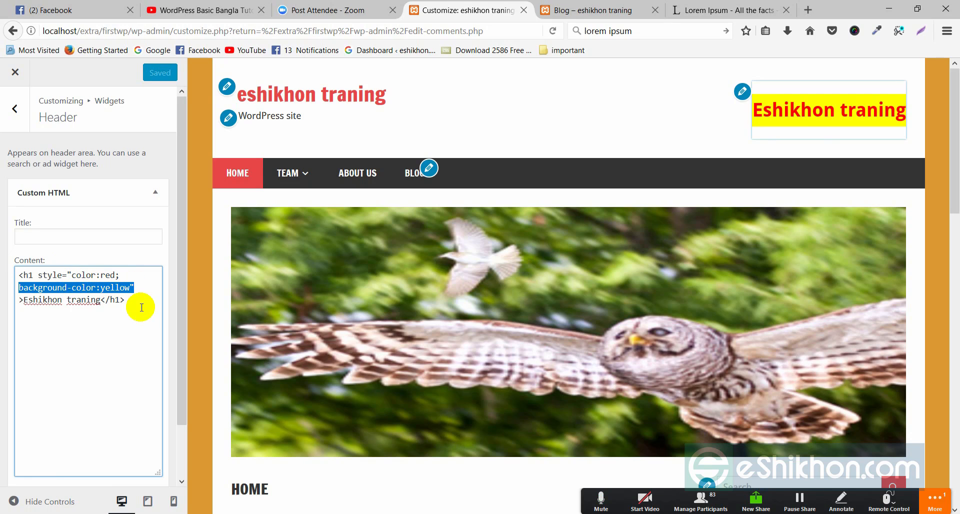
Step: Delete background-color:yellow from the header heading code, then close the Customizer
key(BackSpace)
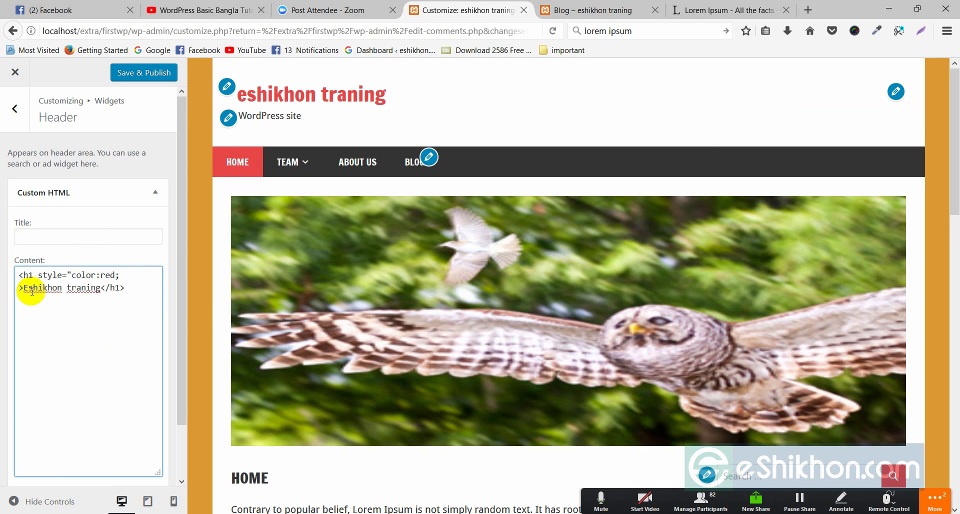
click(860, 101)
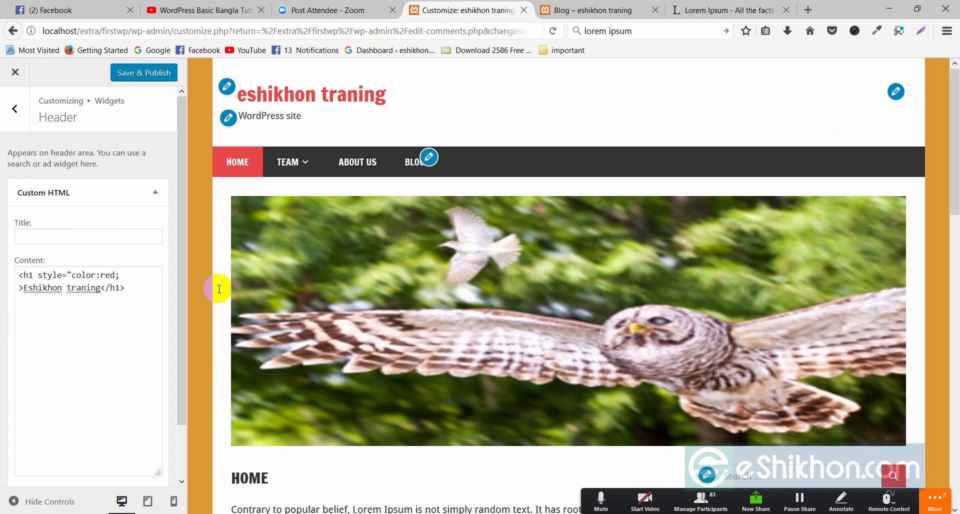
click(122, 276)
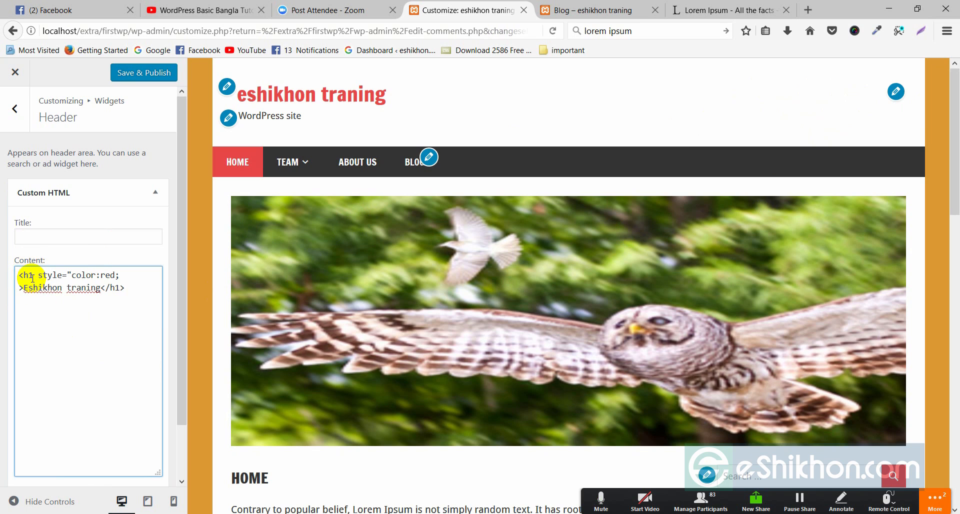
click(14, 279)
drag(81, 324, 84, 327)
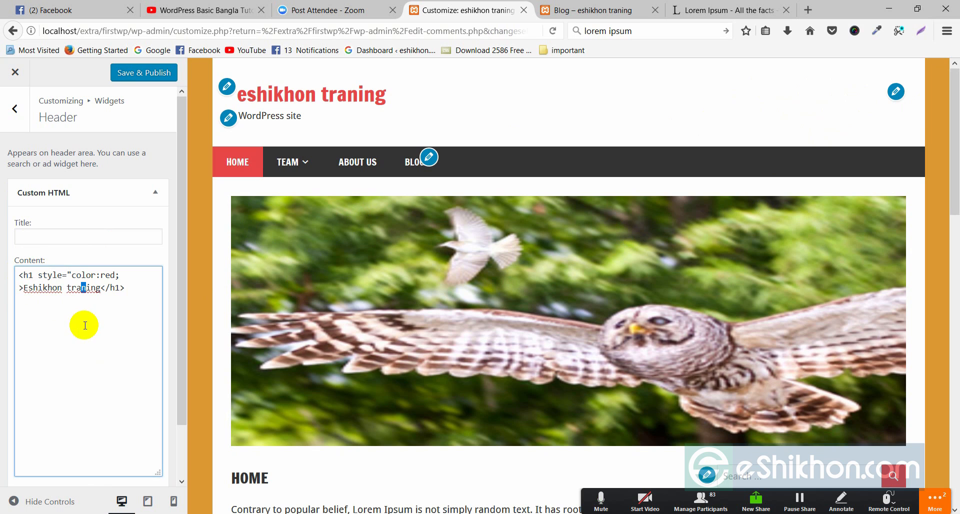
click(15, 73)
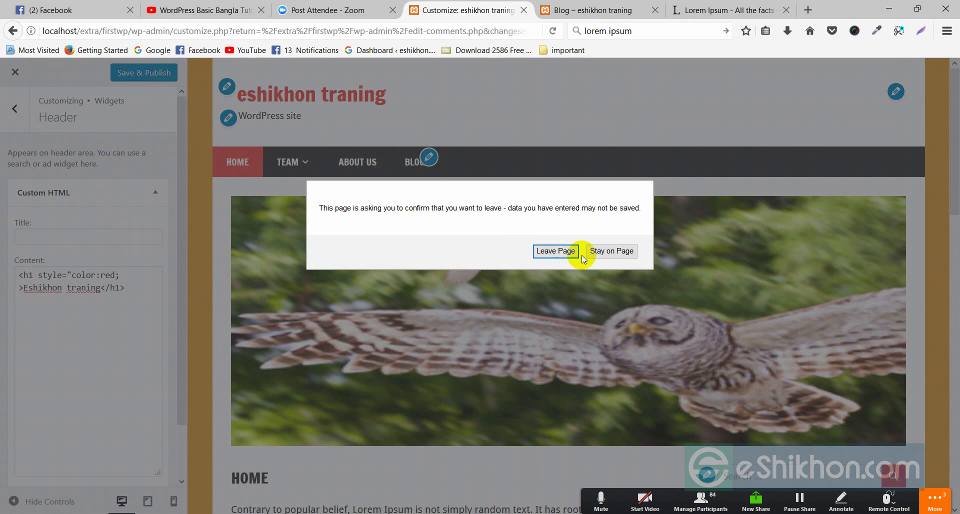
Step: Leave without saving the header edit and reopen Appearance > Customize
click(555, 251)
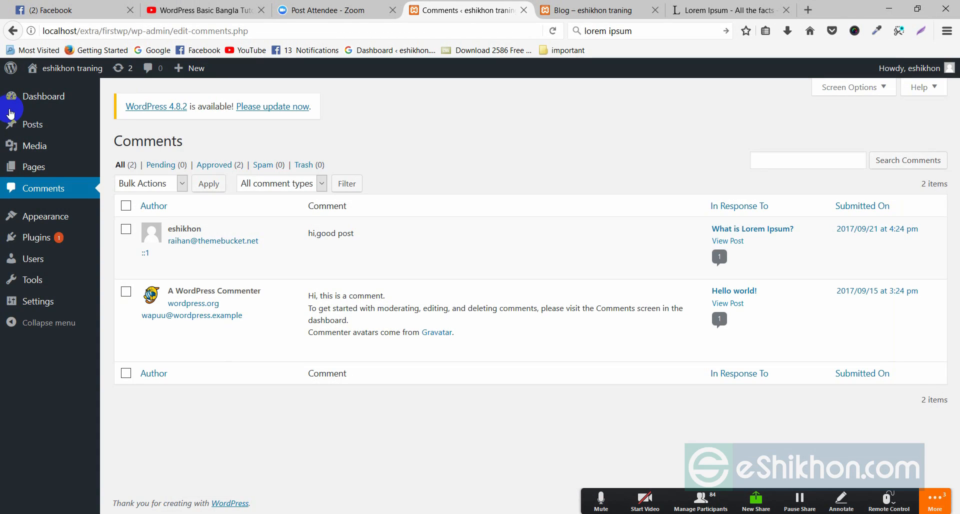
mouse_move(56, 222)
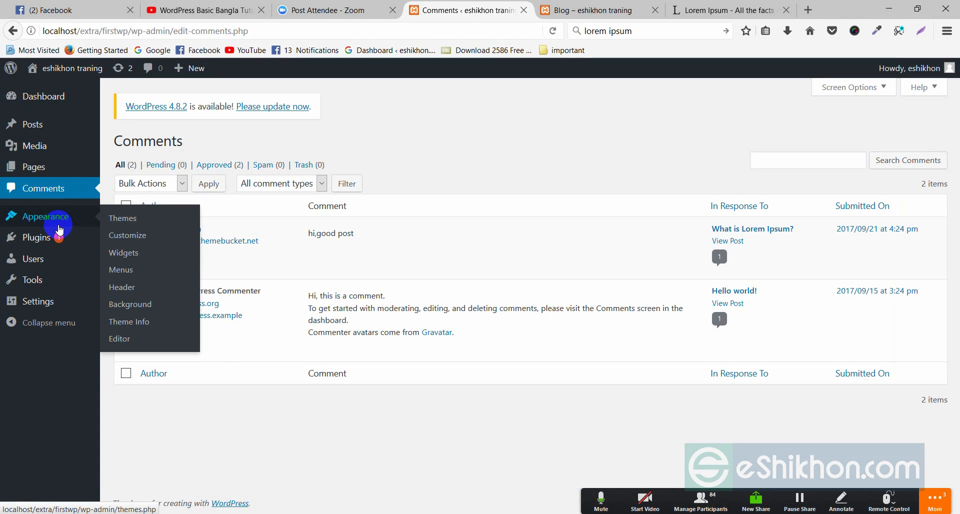
click(128, 236)
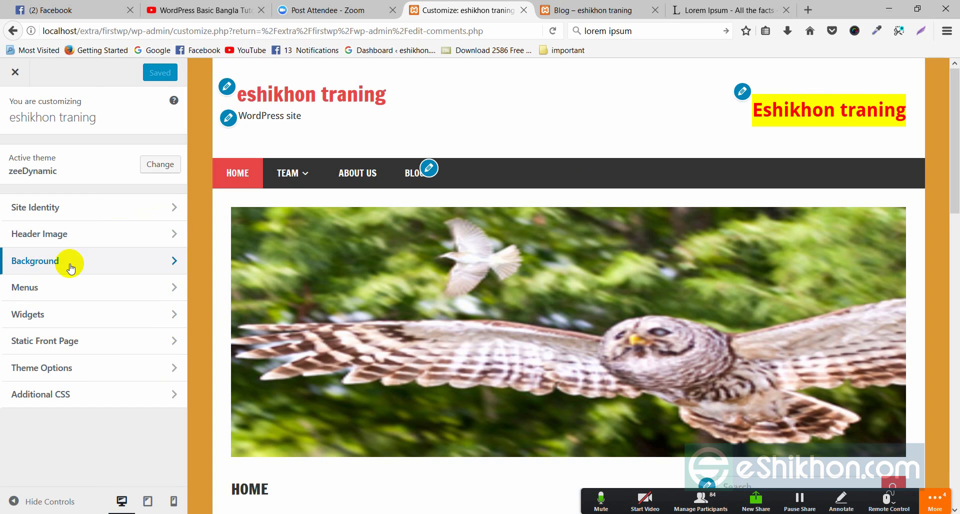
Step: Go to Widgets > Header and expand its Custom HTML widget
click(27, 285)
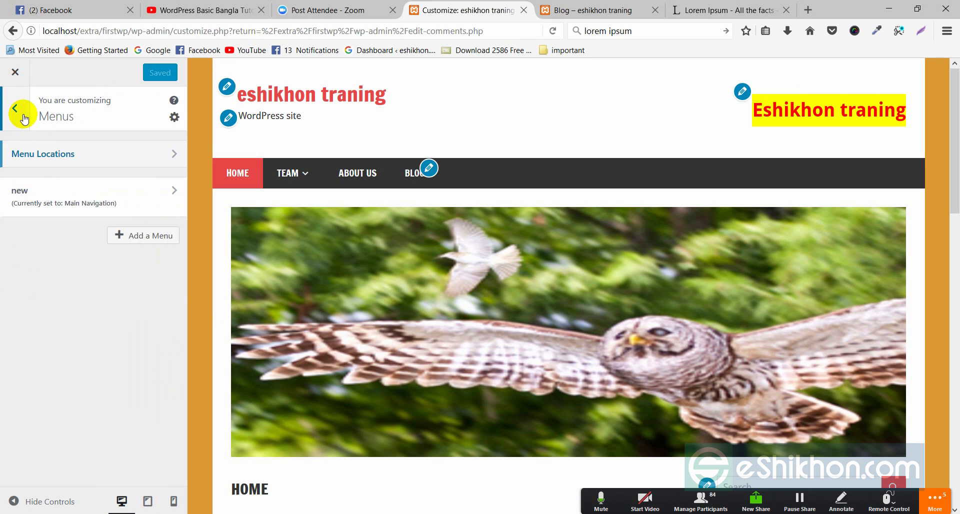
click(13, 109)
click(27, 313)
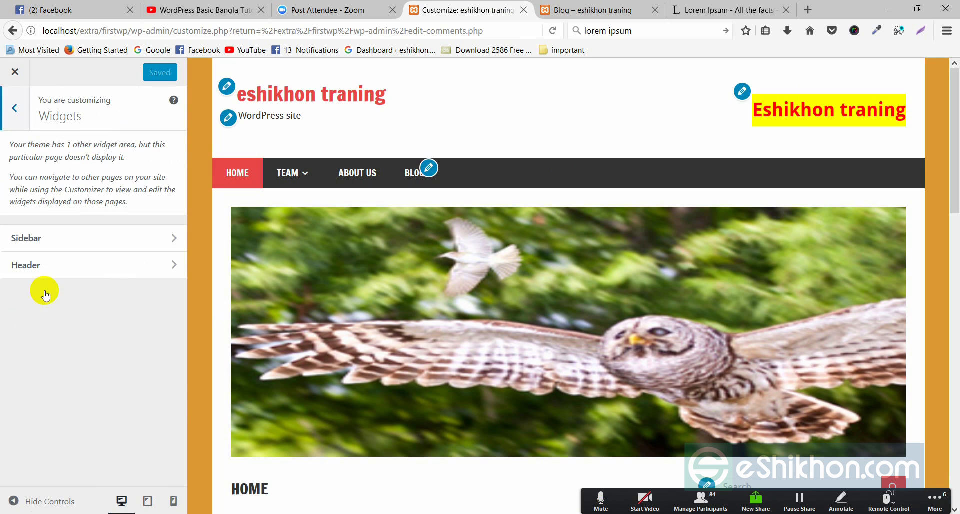
click(178, 267)
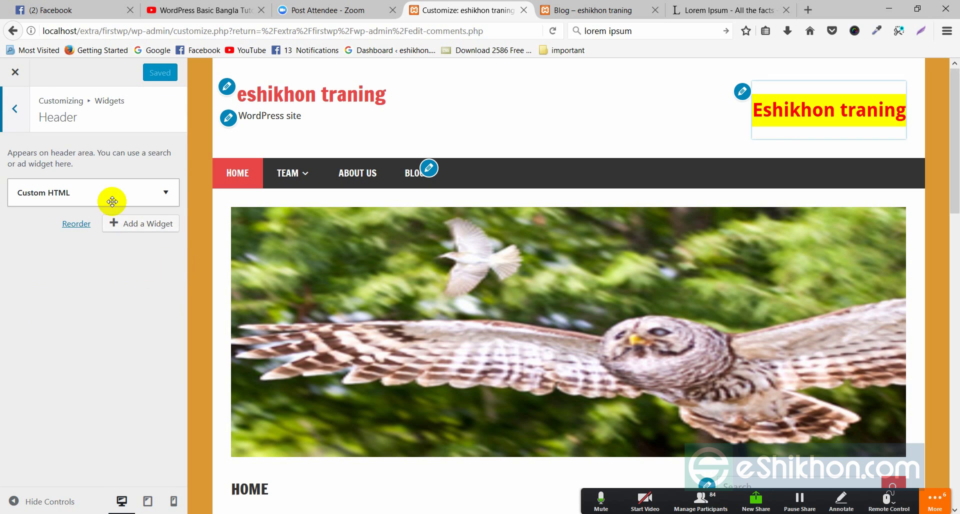
click(55, 194)
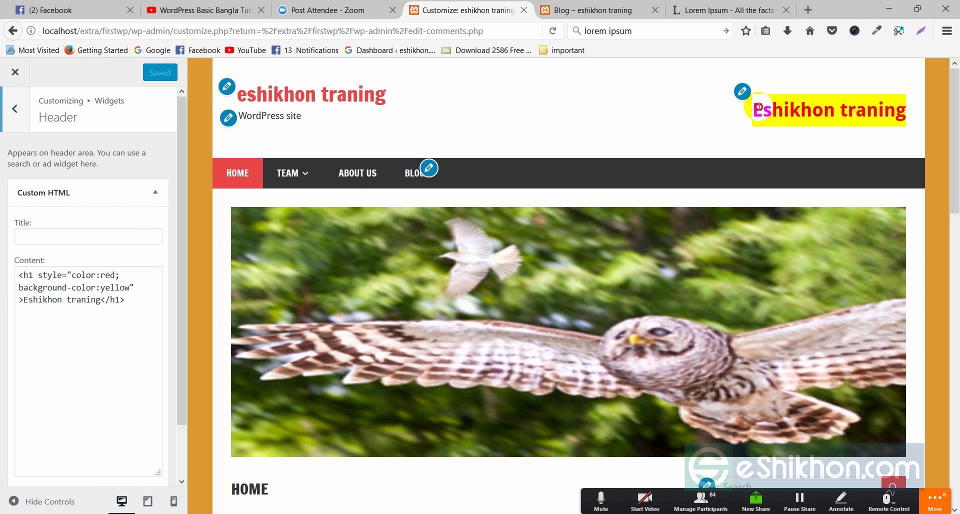
Step: Delete background-color:yellow from the heading code and return to the widget areas list
drag(758, 107, 907, 111)
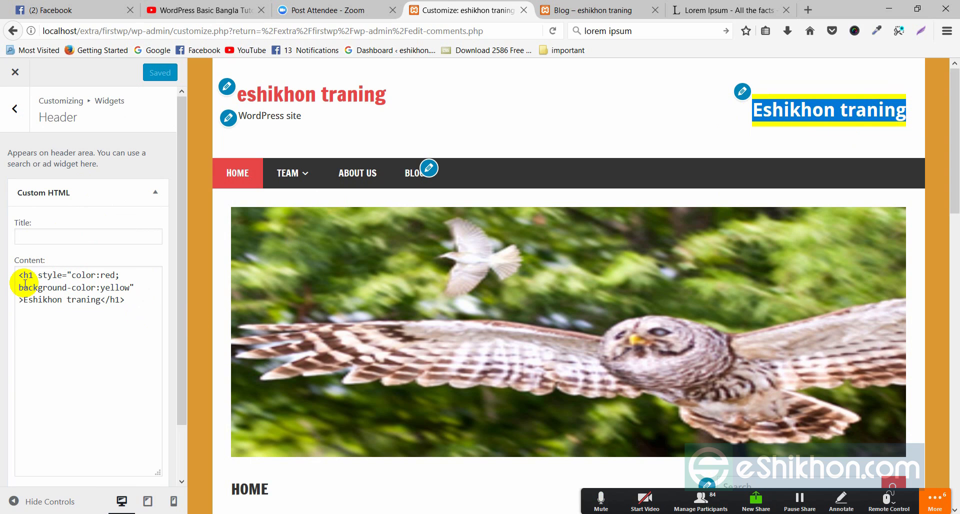
drag(18, 287, 134, 288)
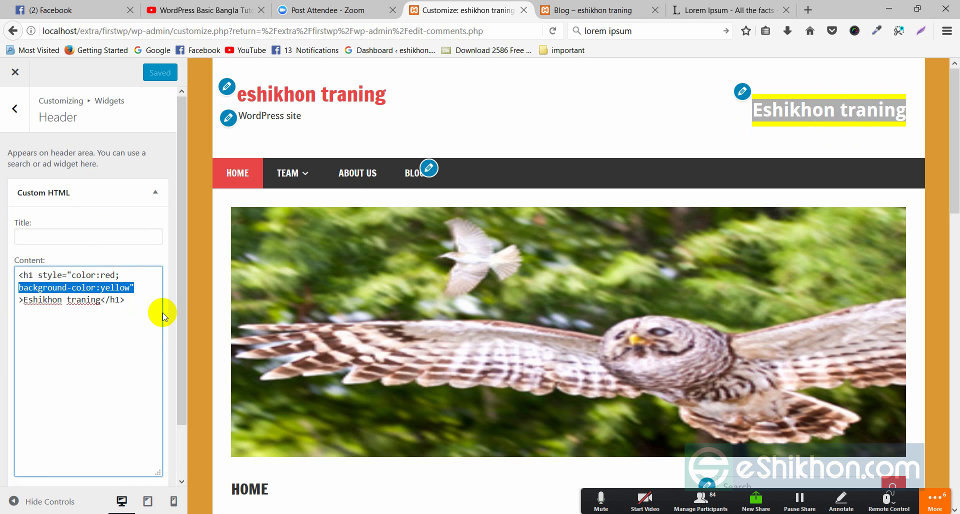
key(BackSpace)
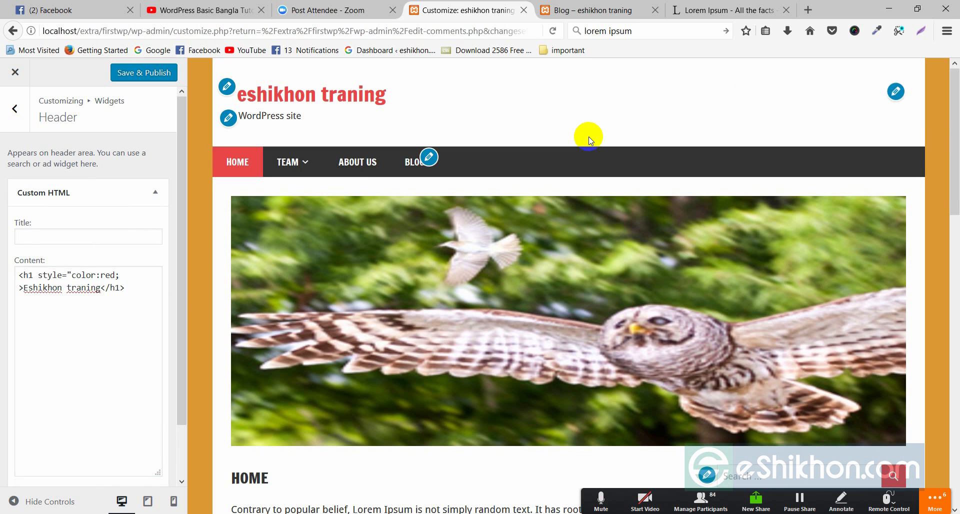
click(904, 95)
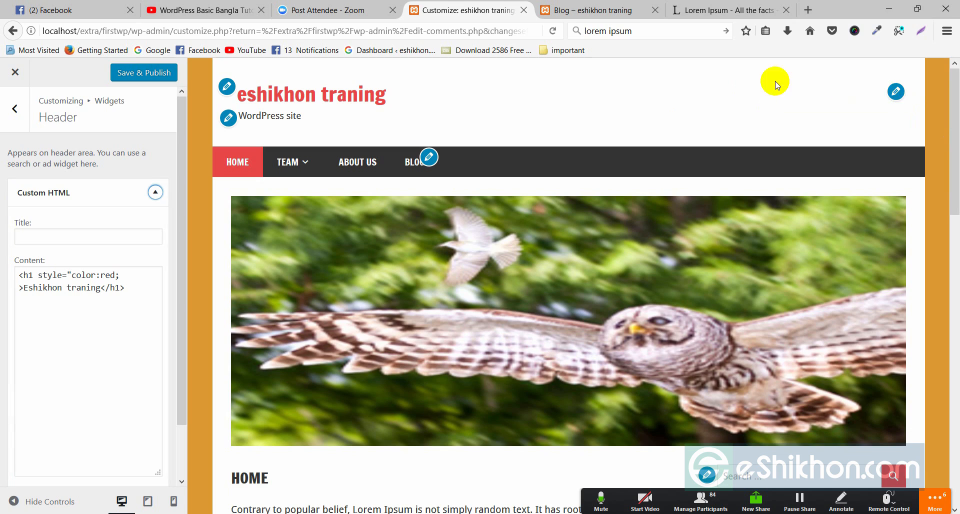
click(122, 279)
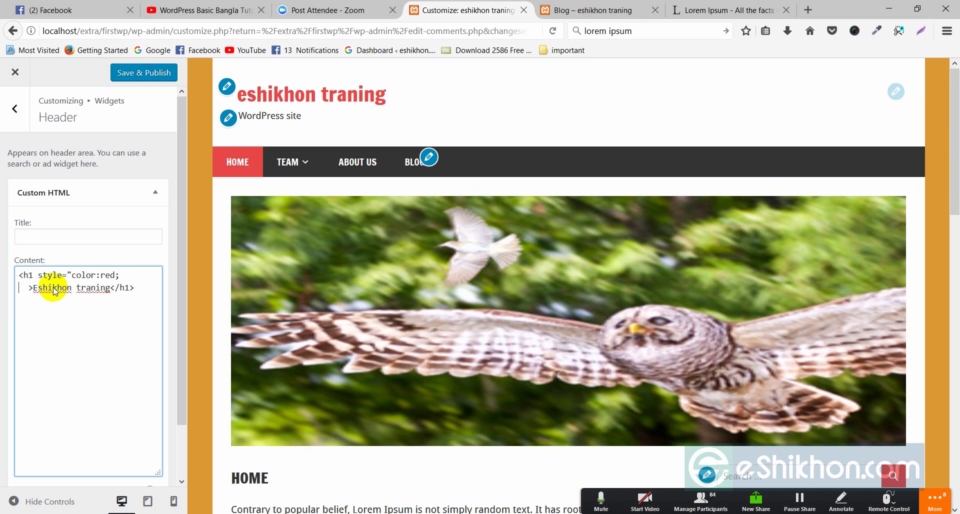
click(15, 108)
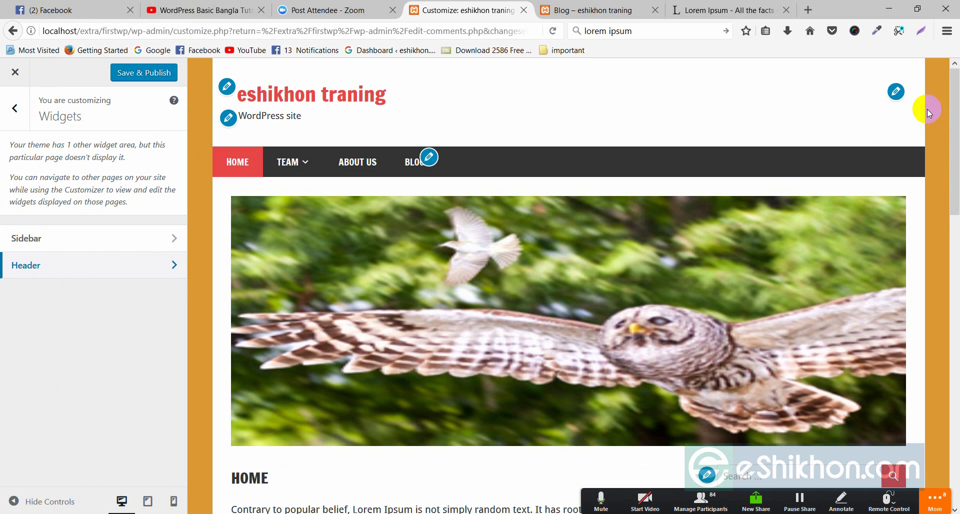
right_click(810, 102)
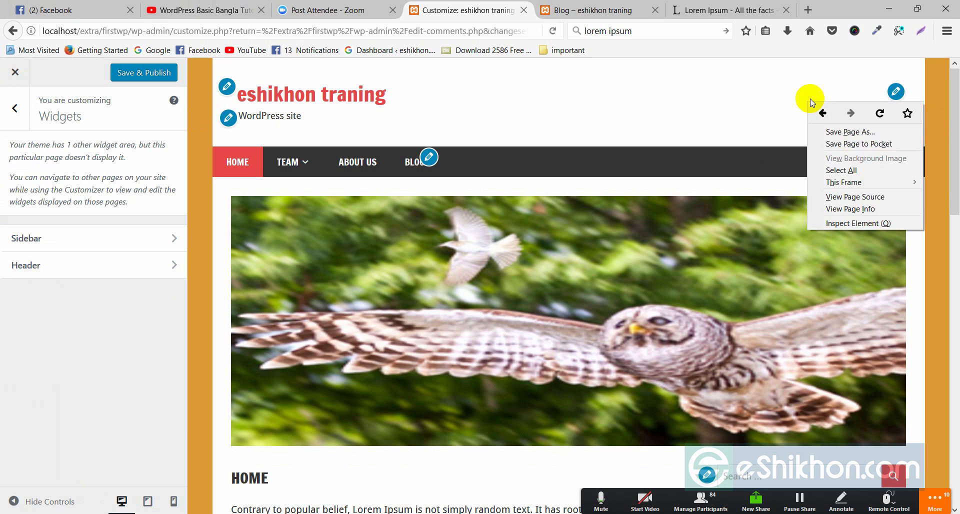
click(852, 224)
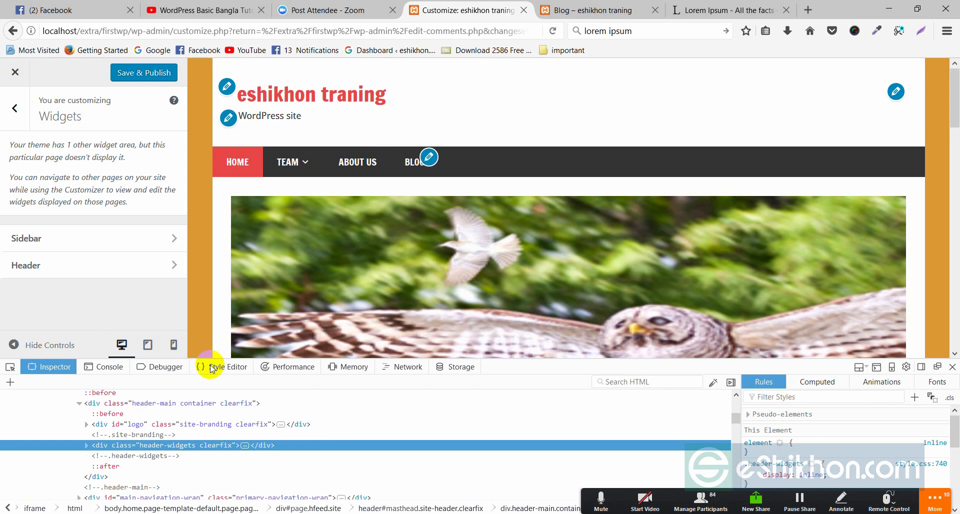
click(10, 366)
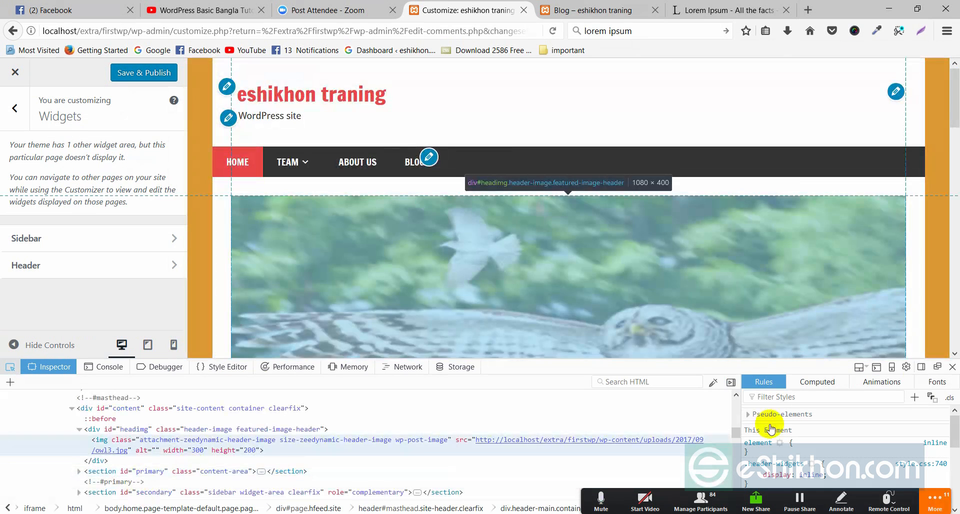
click(952, 368)
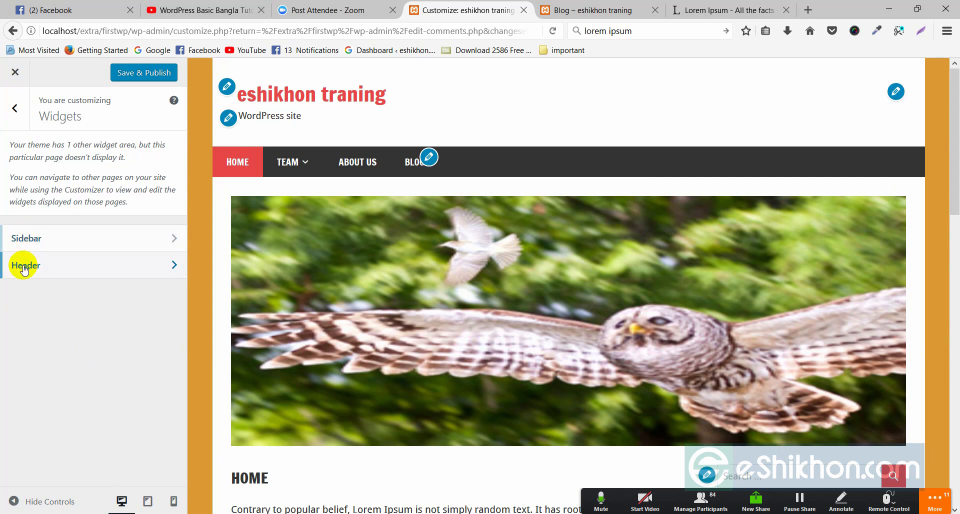
Step: Open the Sidebar widget area and inspect the Calendar widget's title
click(172, 243)
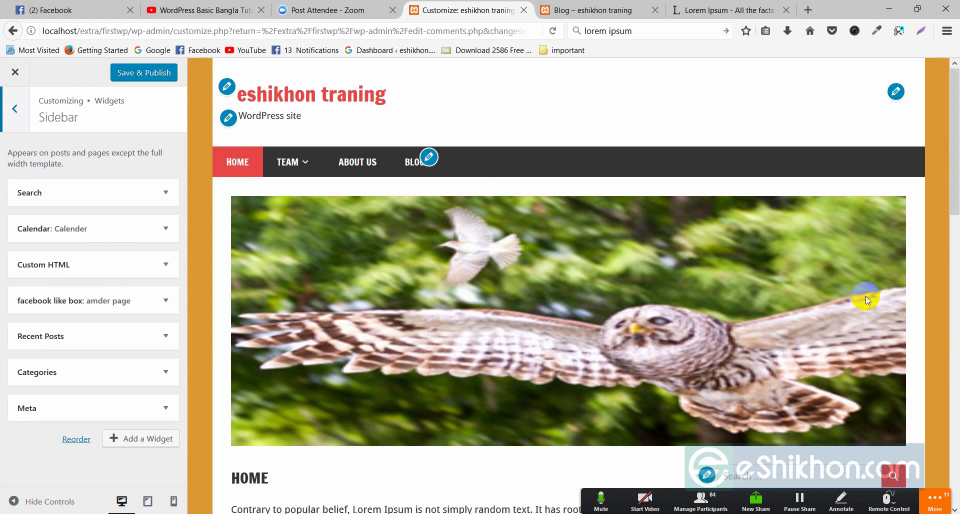
scroll(898, 244, down, 7)
scroll(852, 196, up, 2)
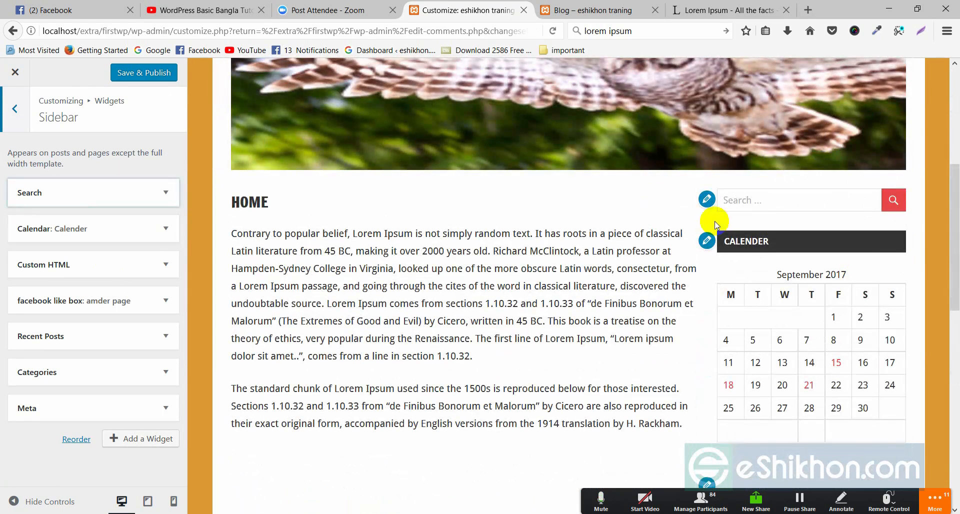
click(735, 198)
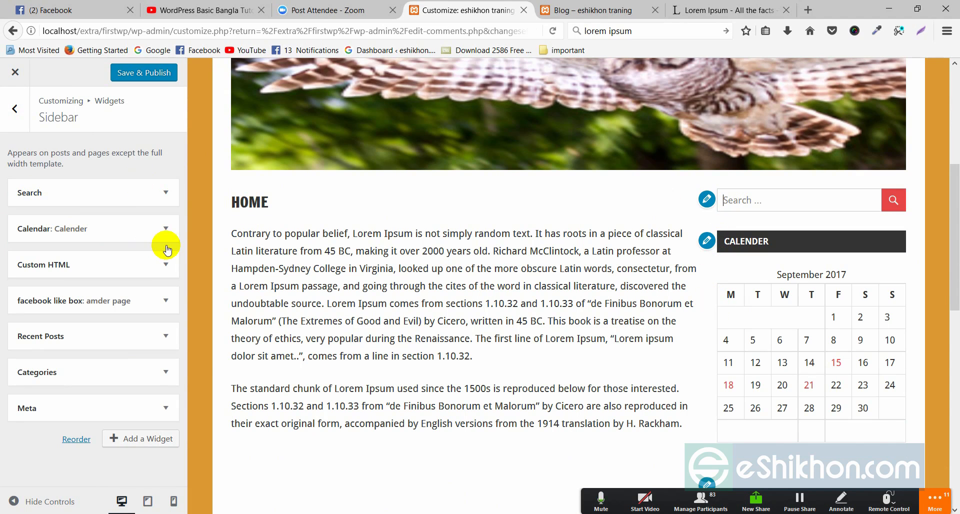
click(165, 230)
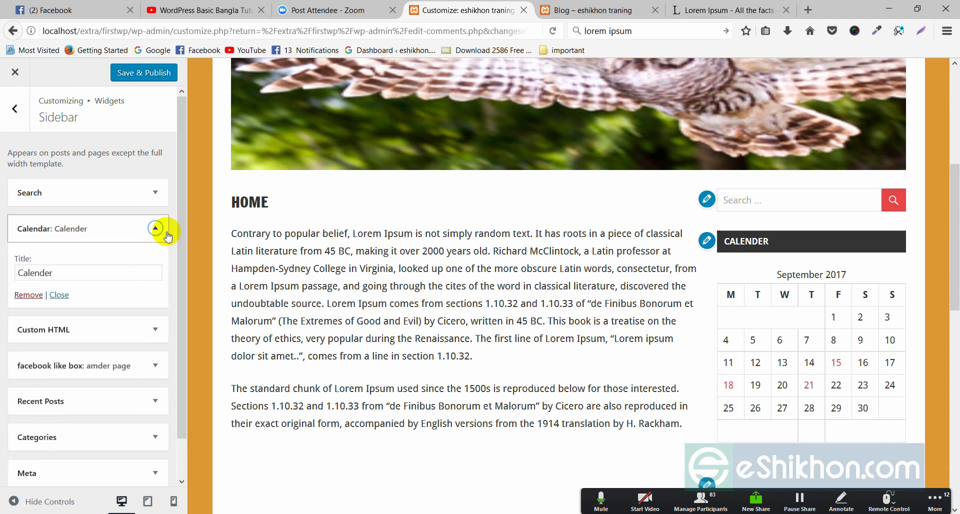
click(45, 272)
double_click(45, 273)
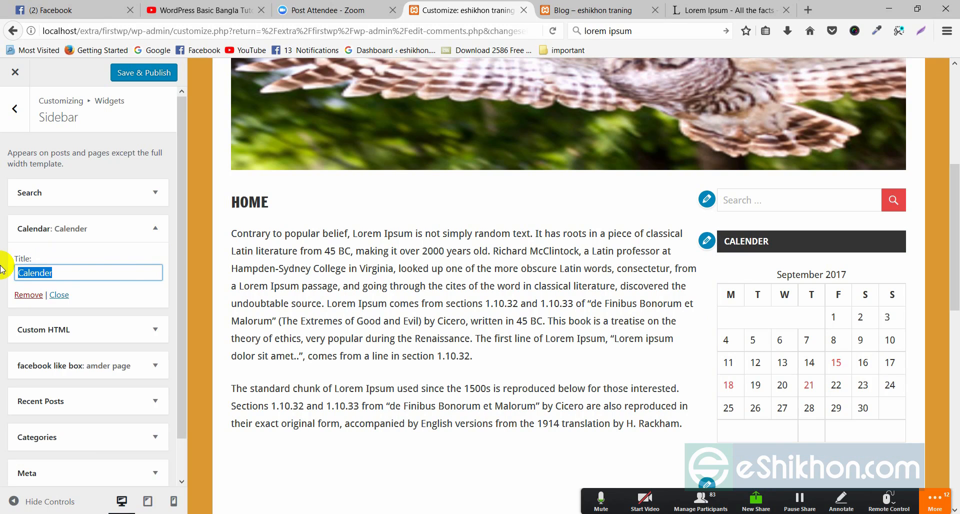
drag(773, 241, 231, 251)
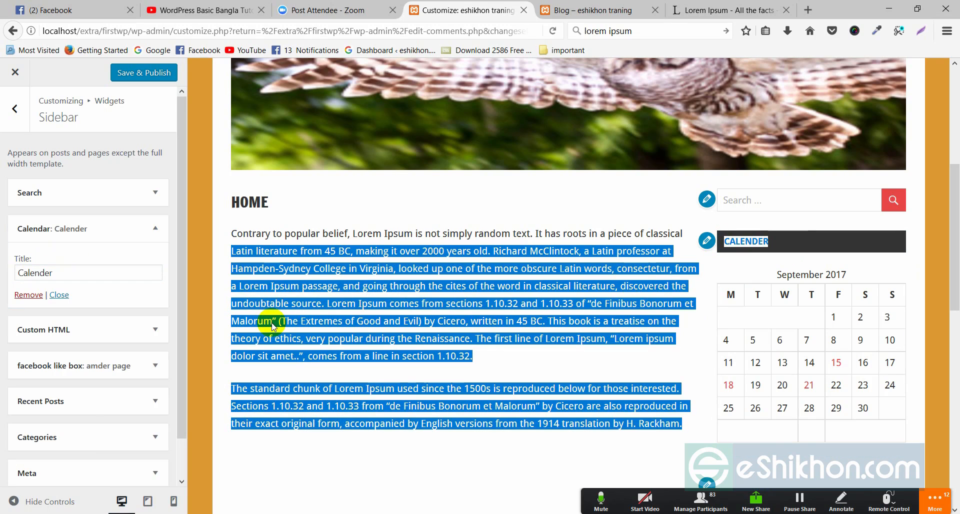
click(64, 273)
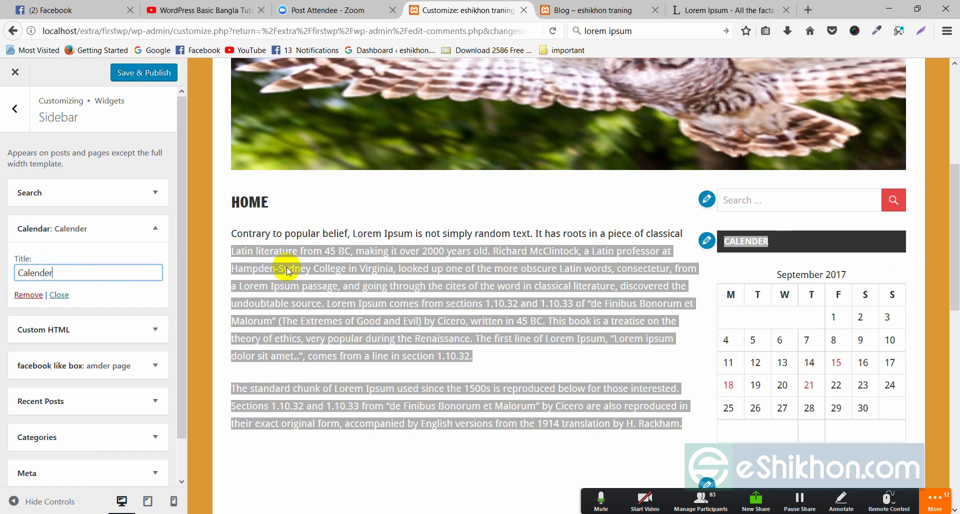
click(422, 203)
click(153, 231)
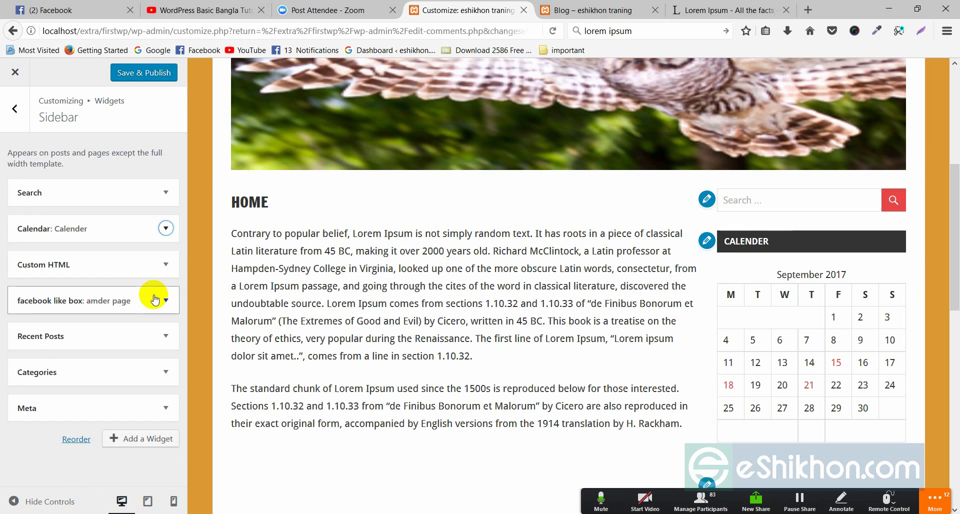
Step: Title the Sidebar's Custom HTML widget 'something' and collapse it
scroll(718, 350, down, 3)
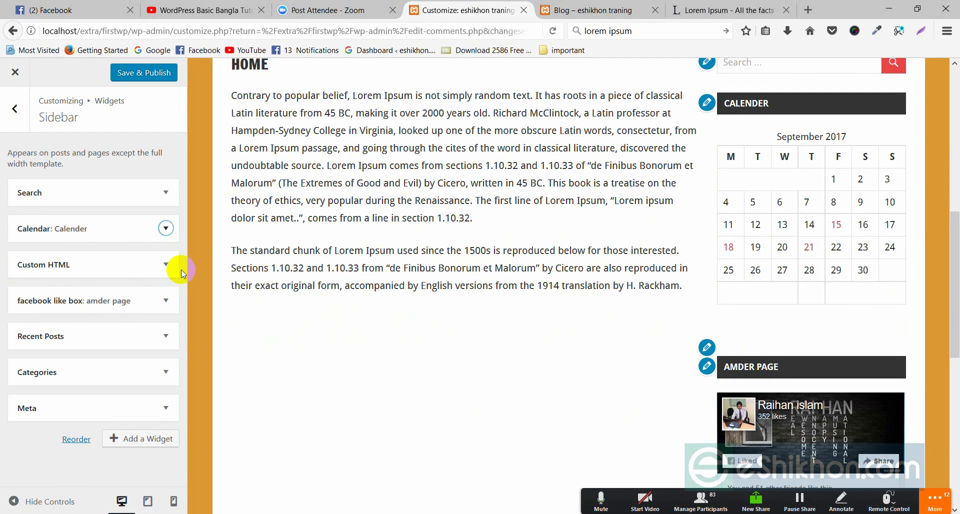
click(165, 265)
scroll(44, 378, down, 2)
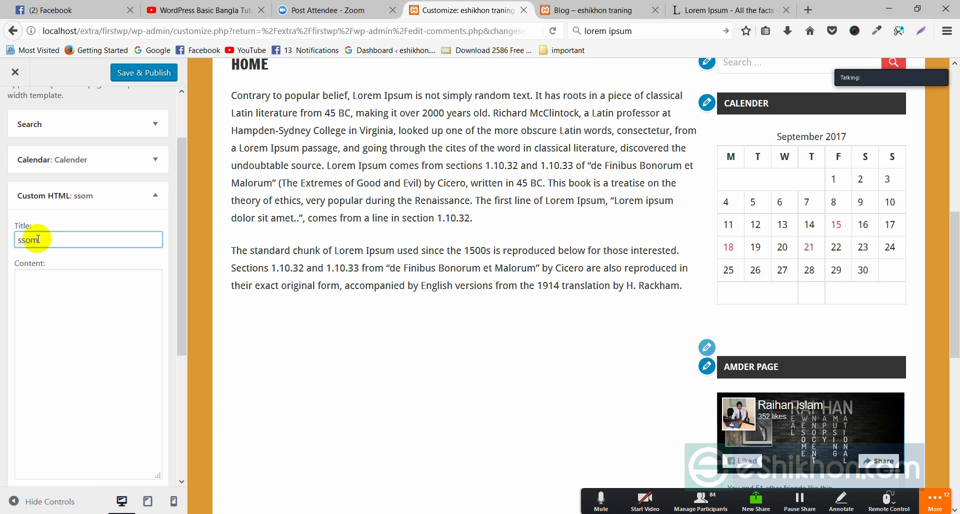
text(some)
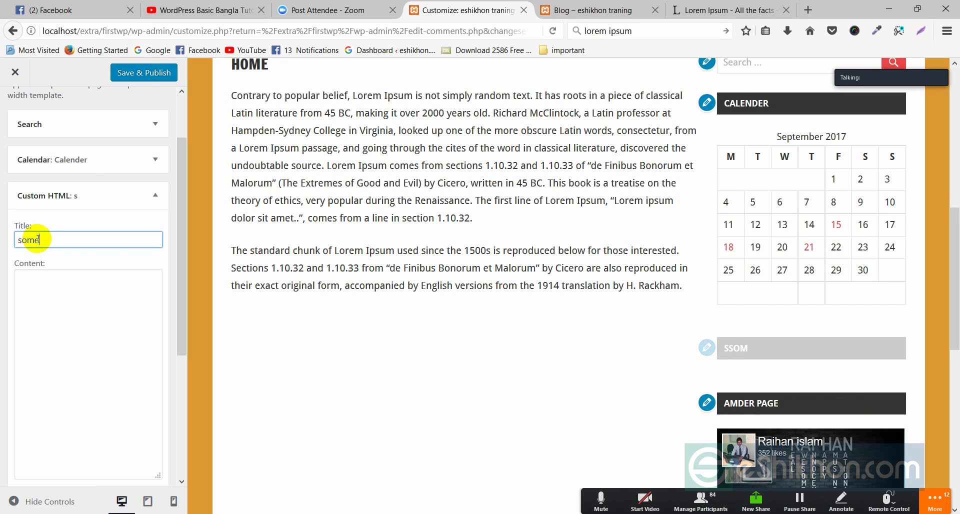
text(thing)
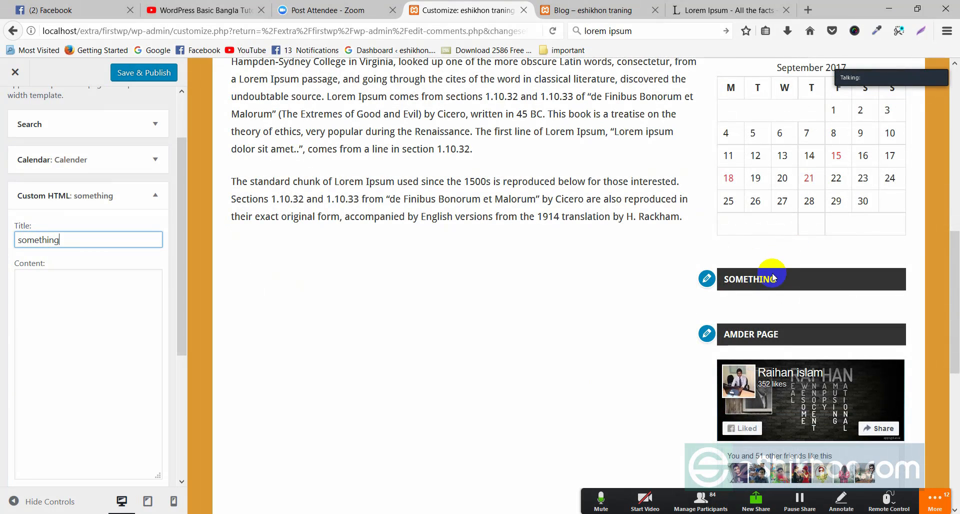
drag(779, 287, 728, 281)
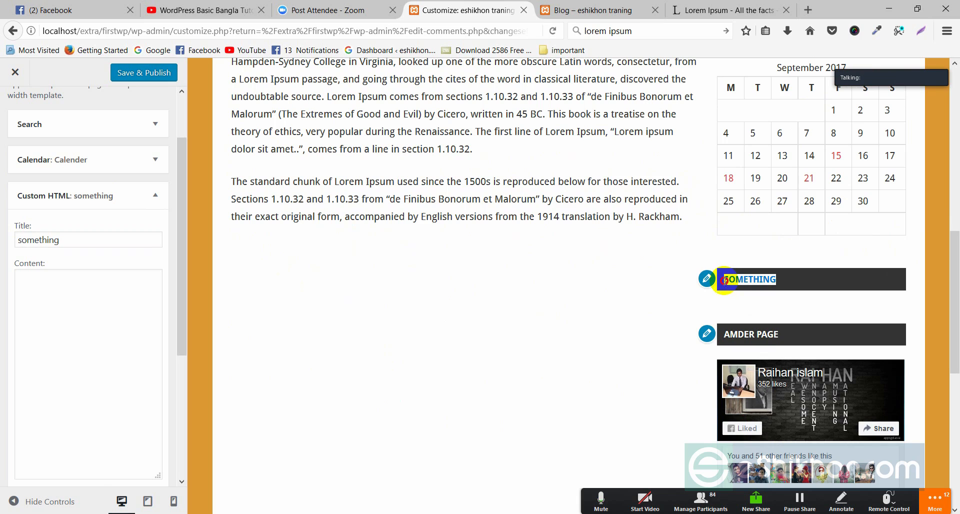
click(155, 195)
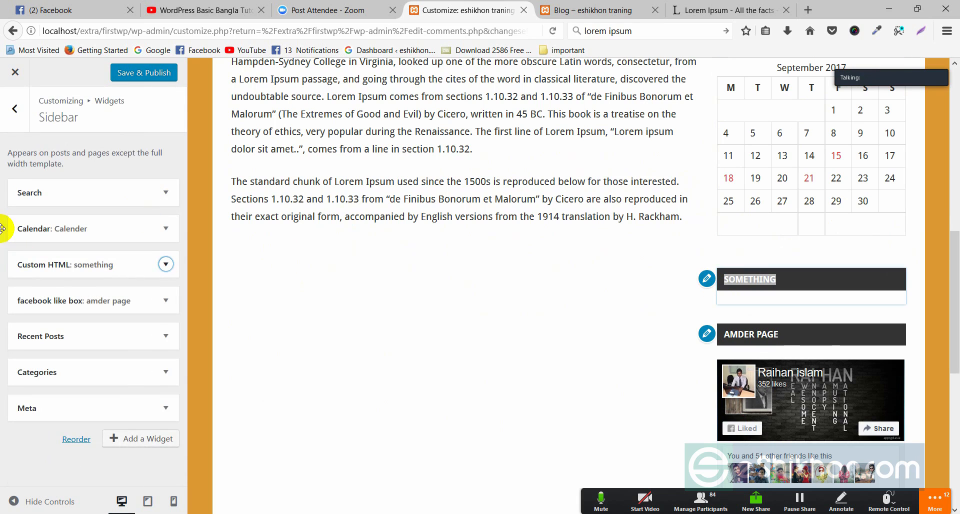
Step: Browse the Add a Widget list, then back out to the main Customizer menu
click(128, 440)
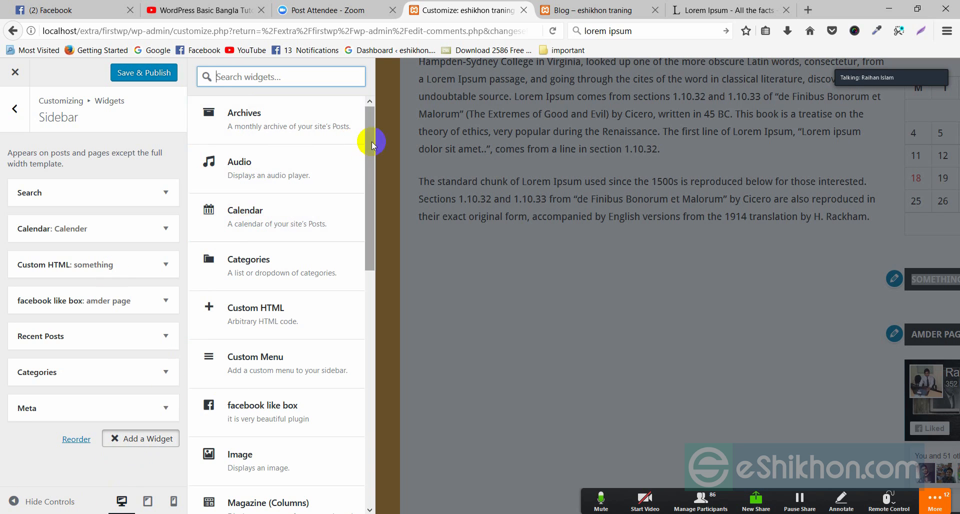
drag(372, 143, 398, 104)
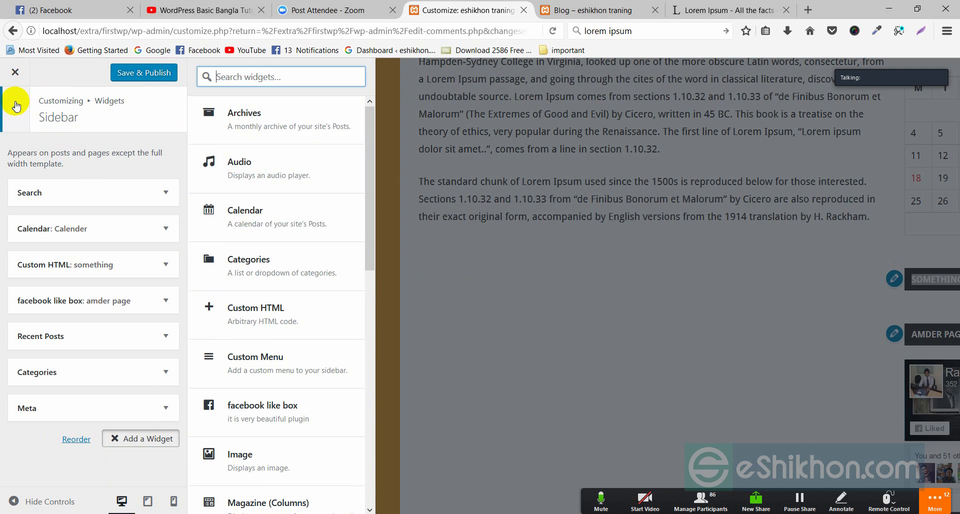
click(4, 113)
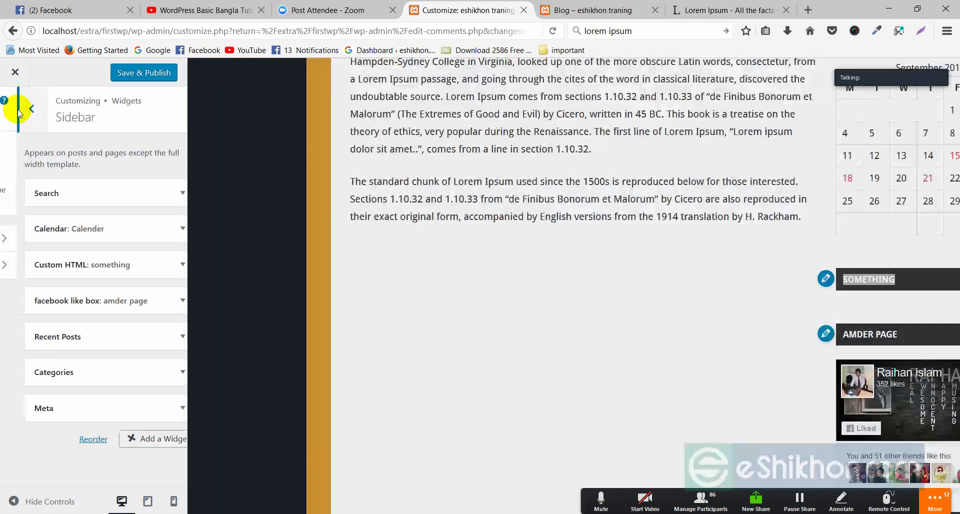
click(16, 112)
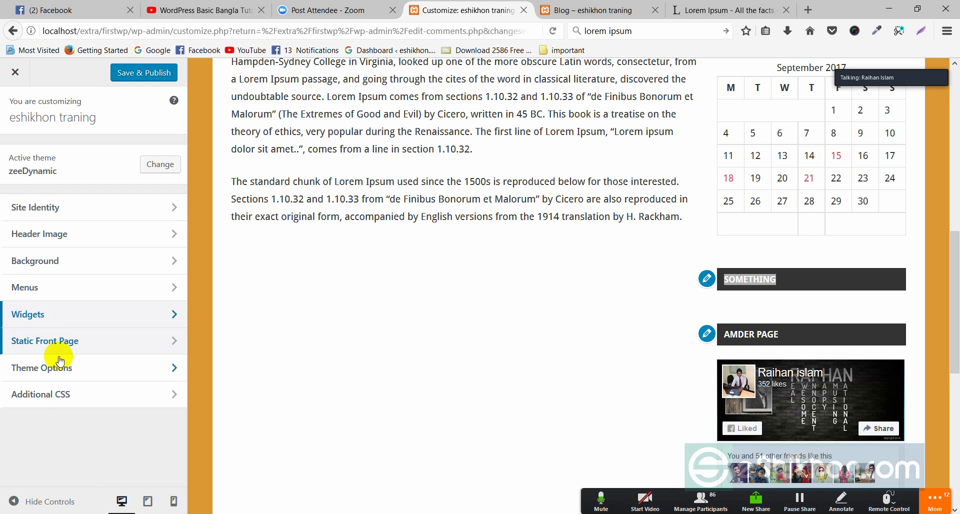
click(60, 373)
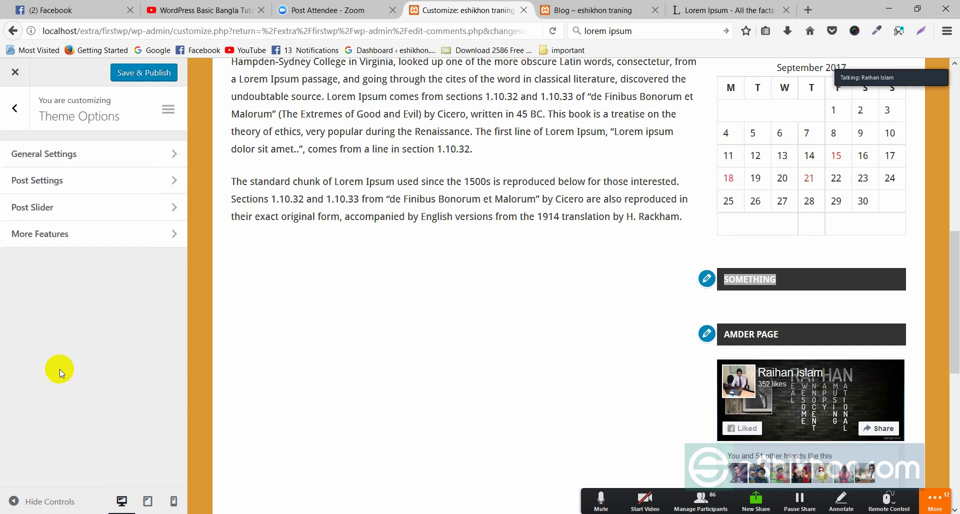
click(48, 155)
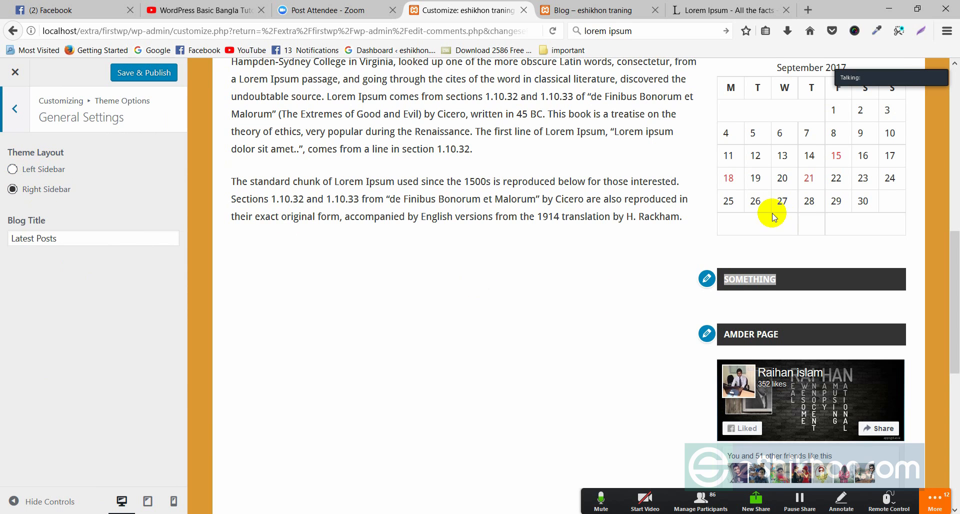
scroll(766, 250, up, 7)
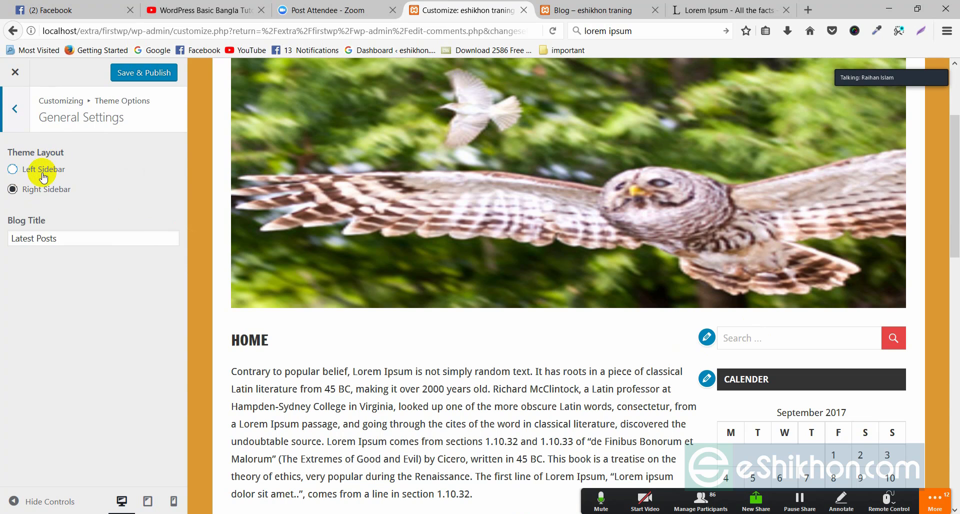
click(42, 172)
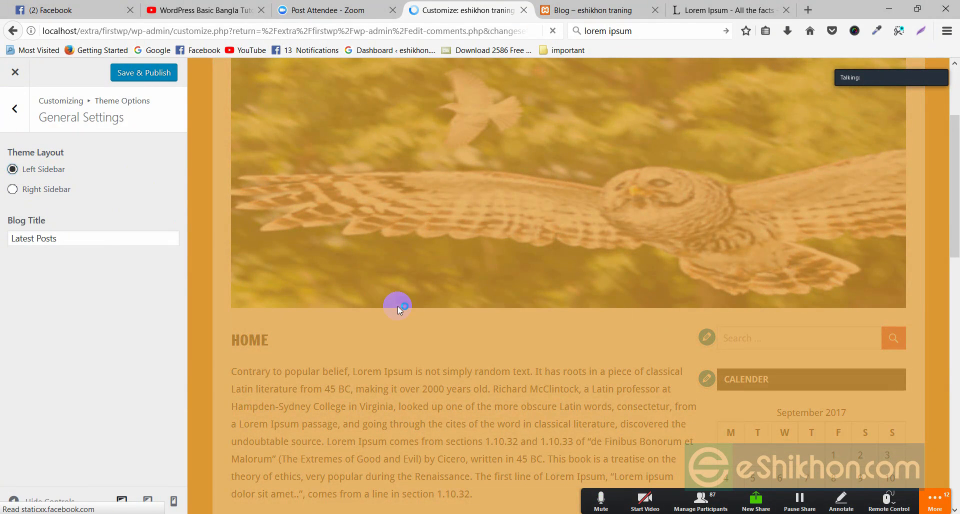
scroll(349, 215, down, 3)
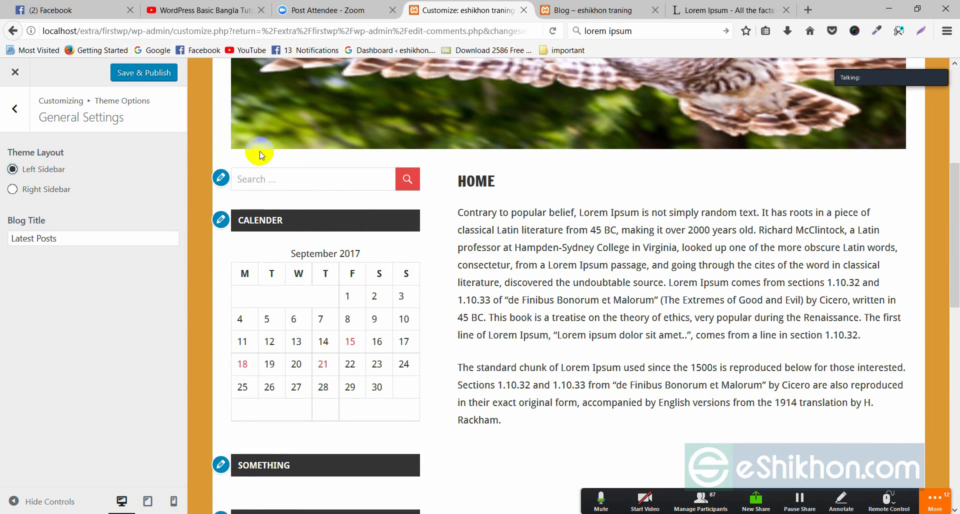
scroll(305, 220, down, 9)
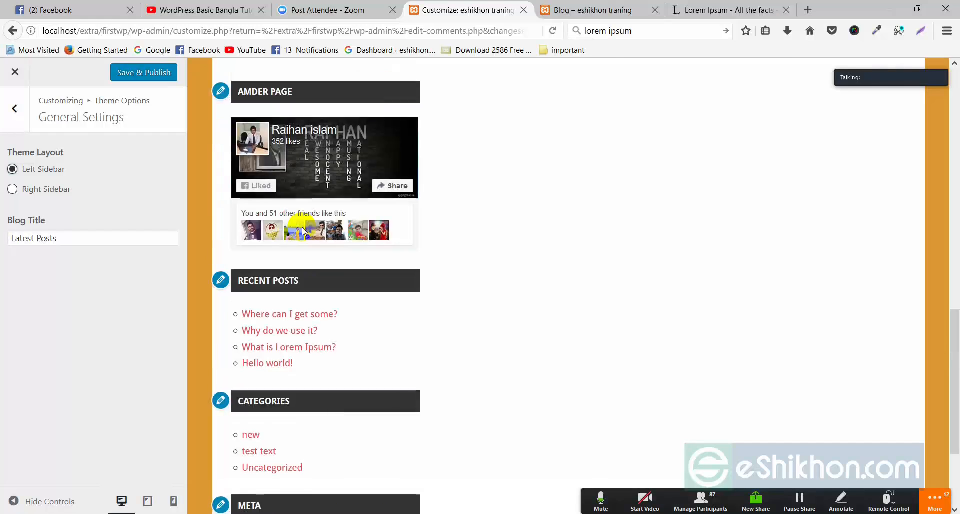
scroll(304, 231, up, 6)
scroll(290, 130, up, 5)
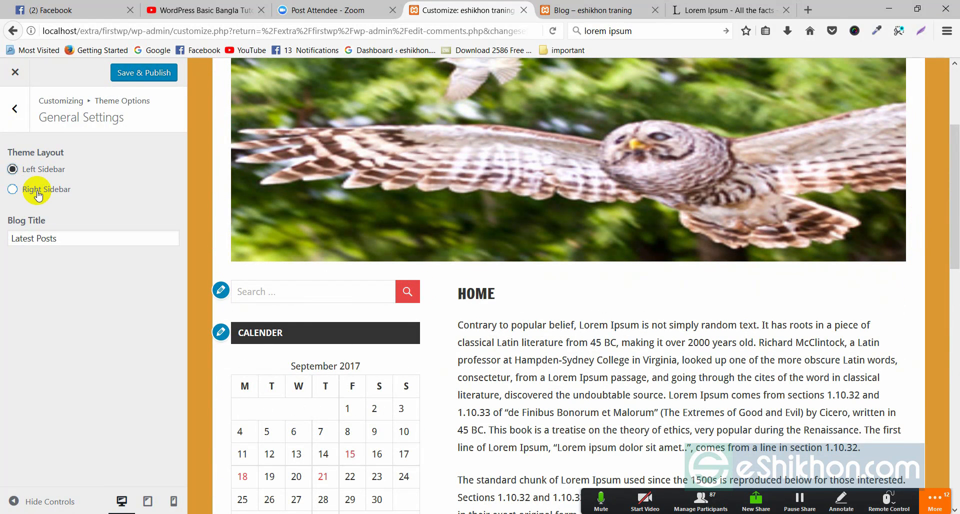
Step: Keep the sidebar on the left and review the 'Latest Posts' blog title setting
click(35, 168)
drag(45, 221, 39, 244)
click(61, 236)
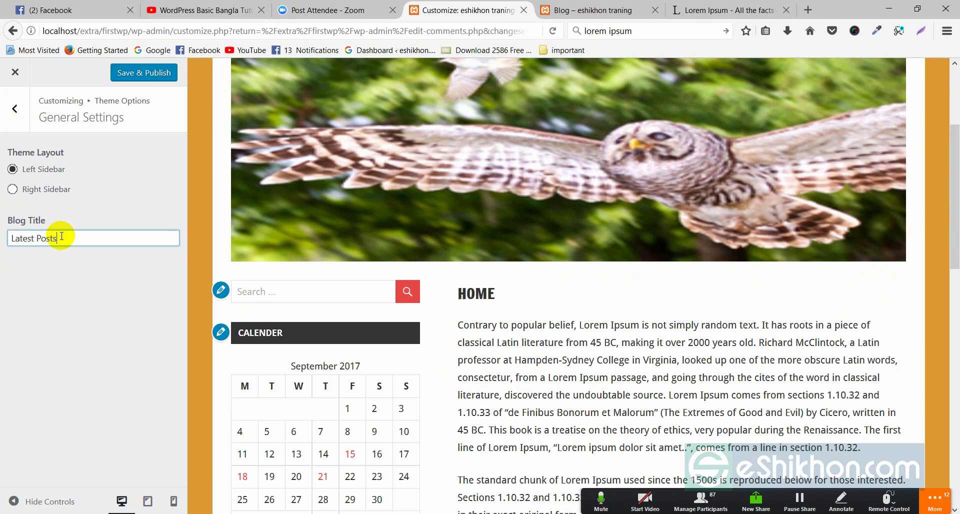
scroll(515, 216, up, 3)
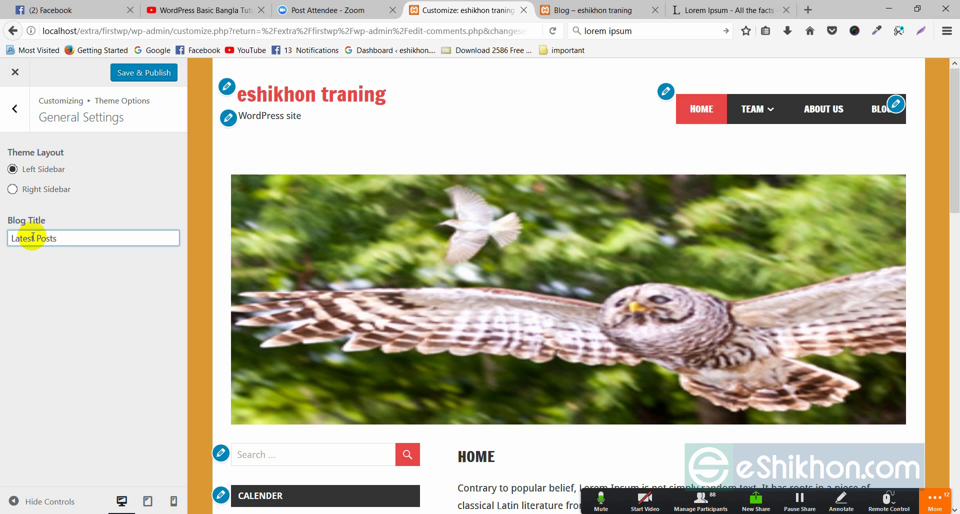
drag(63, 238, 18, 238)
click(28, 272)
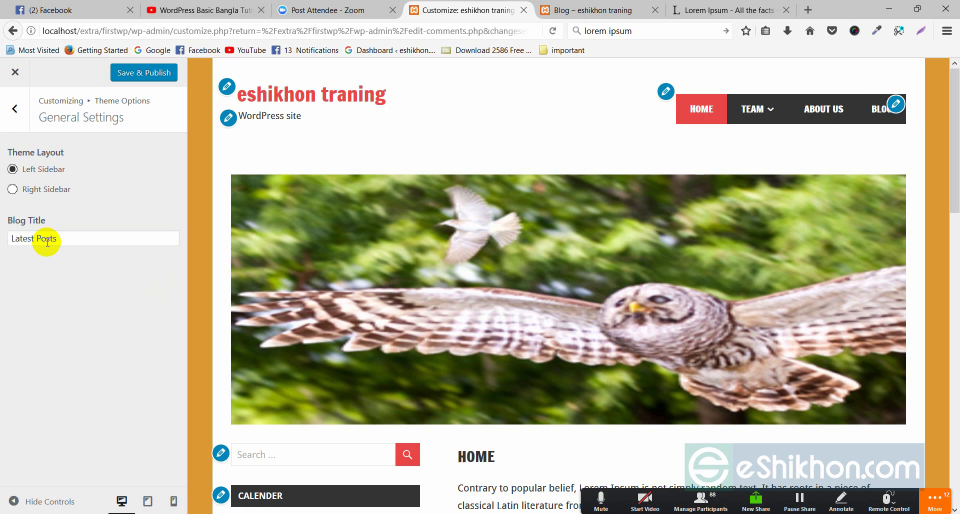
drag(63, 242, 26, 257)
click(26, 257)
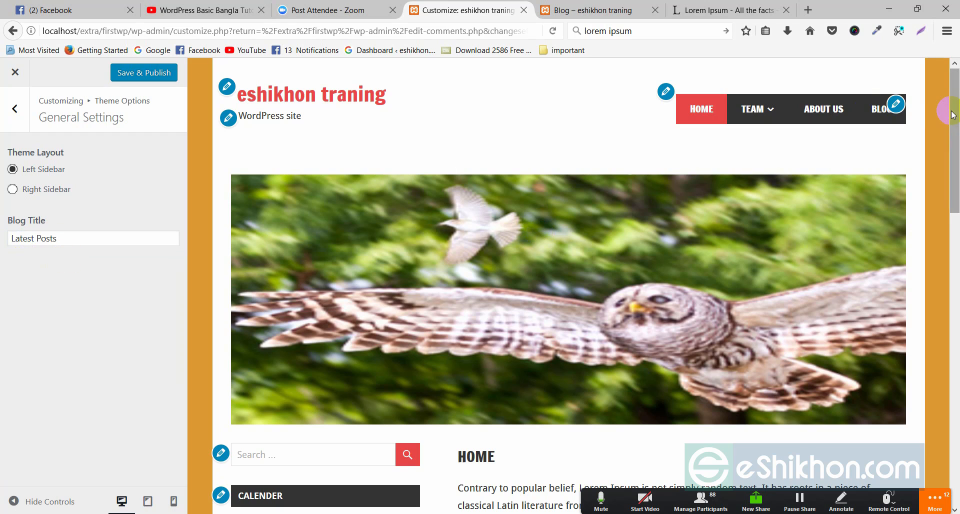
Step: Load the Blog page showing the LATEST POSTS heading, then return to Theme Options
click(876, 116)
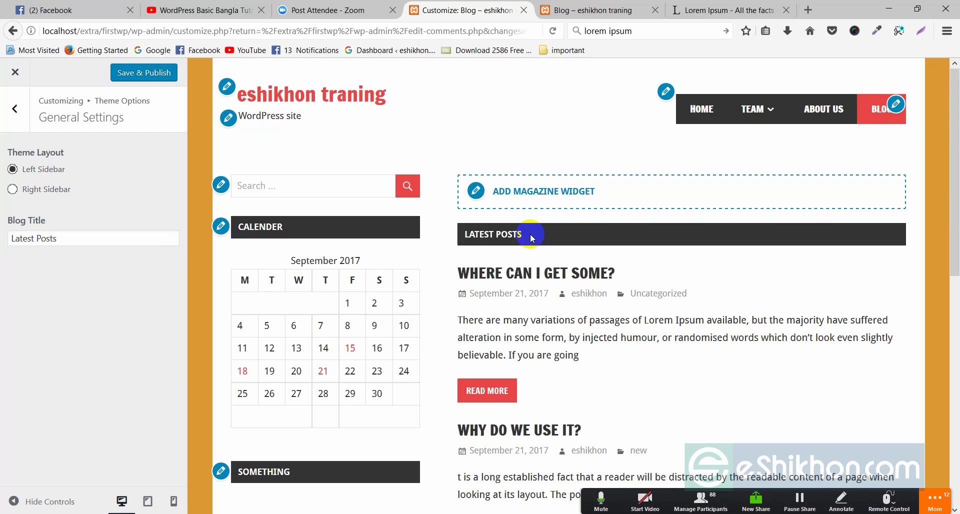
drag(531, 238, 483, 237)
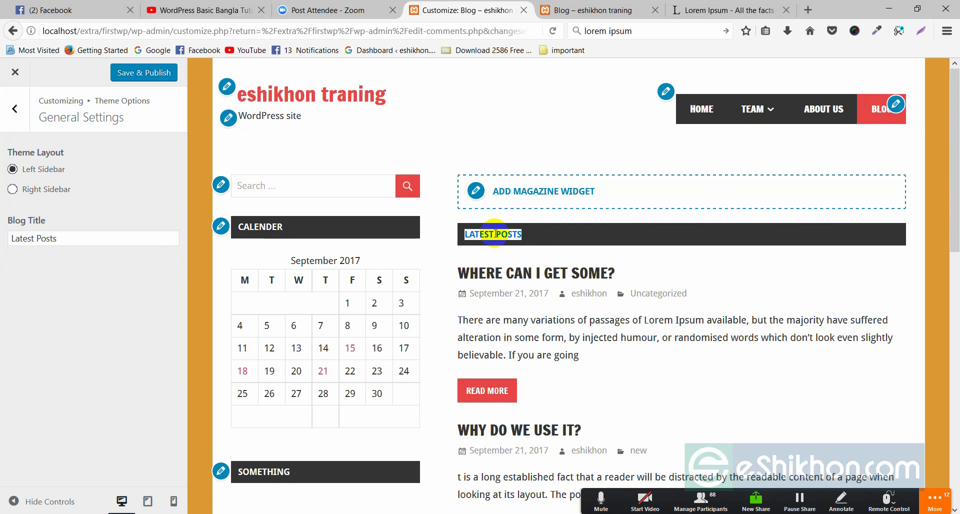
click(536, 235)
triple_click(70, 238)
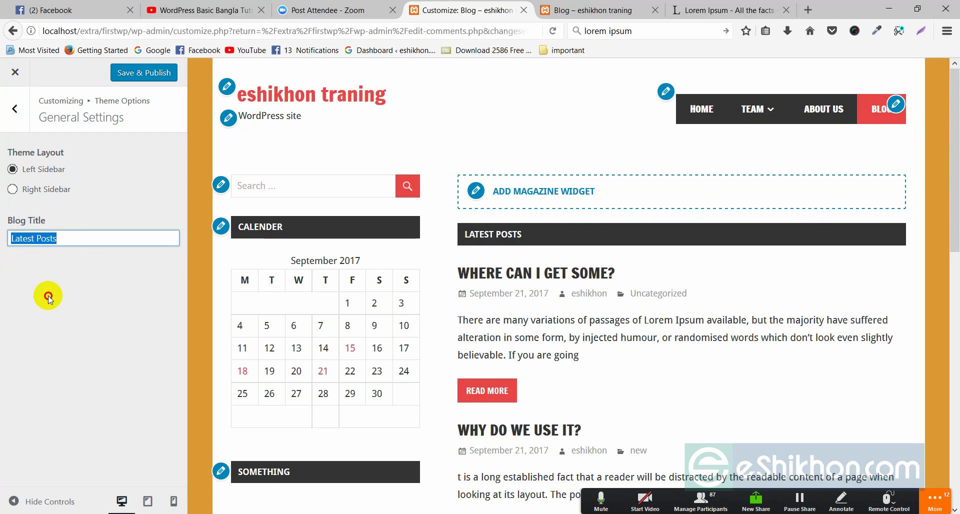
click(49, 299)
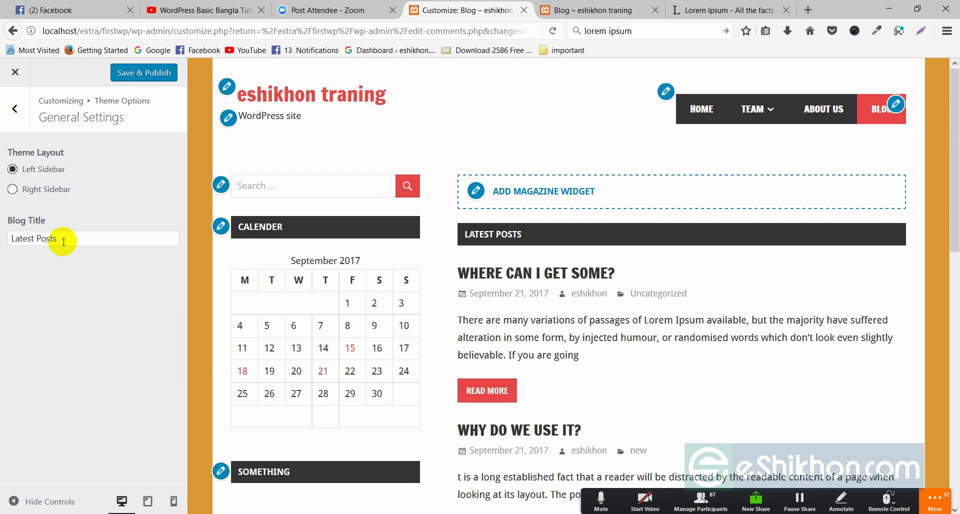
triple_click(57, 239)
click(75, 257)
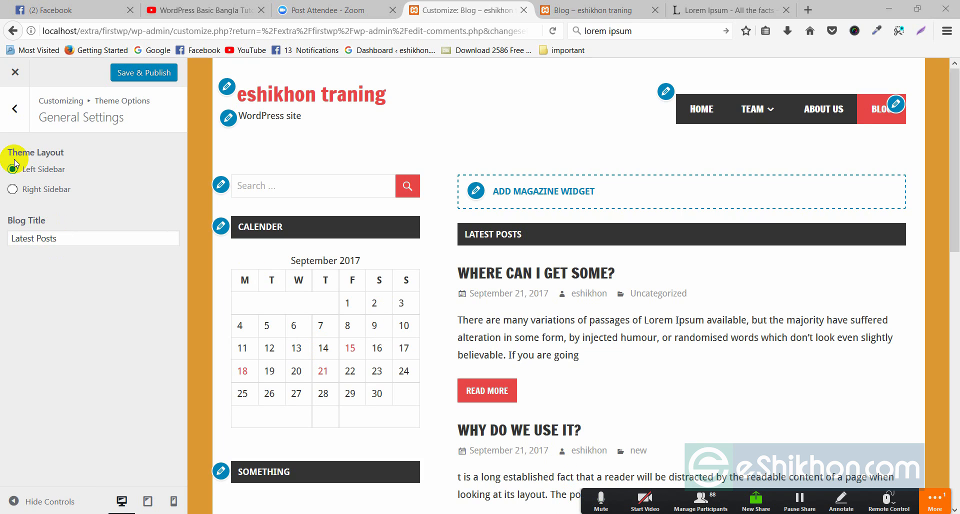
click(14, 109)
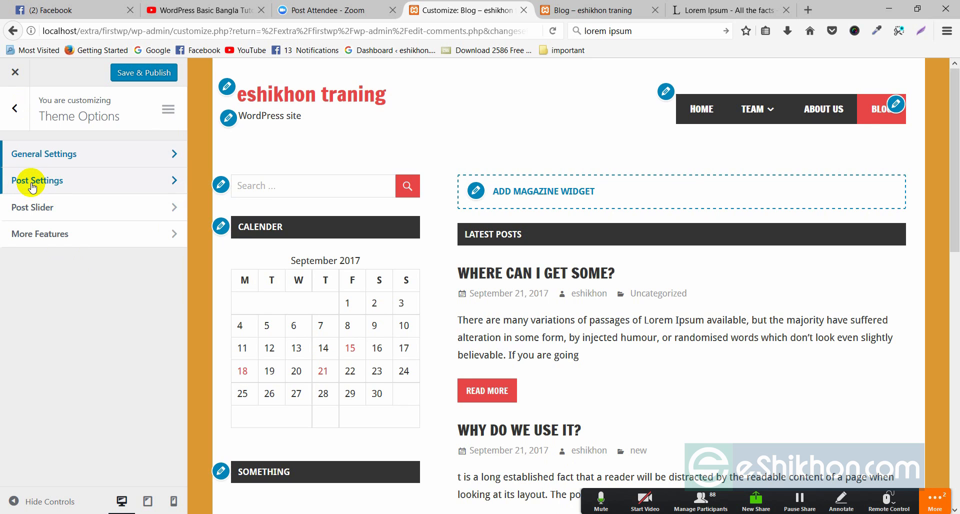
Step: In Post Settings, uncheck Display post date, author and categories
click(174, 180)
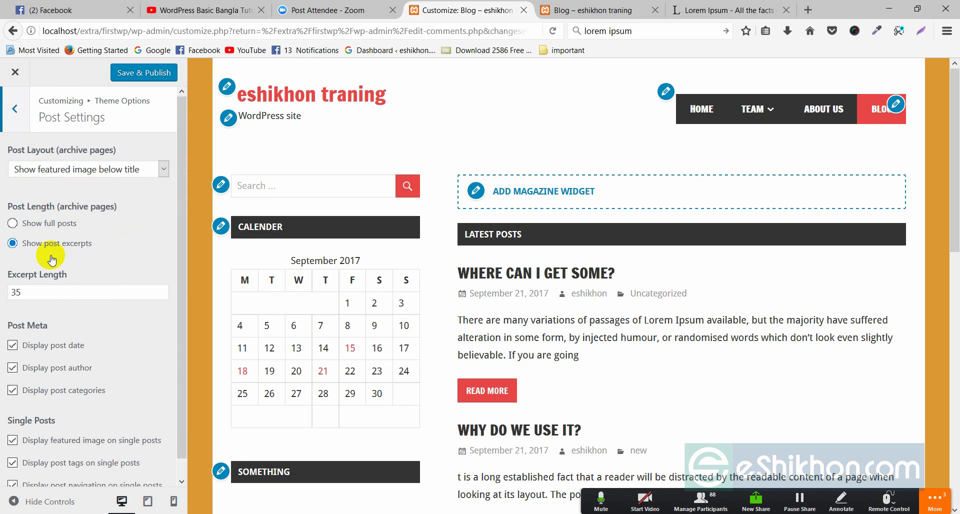
scroll(58, 335, down, 1)
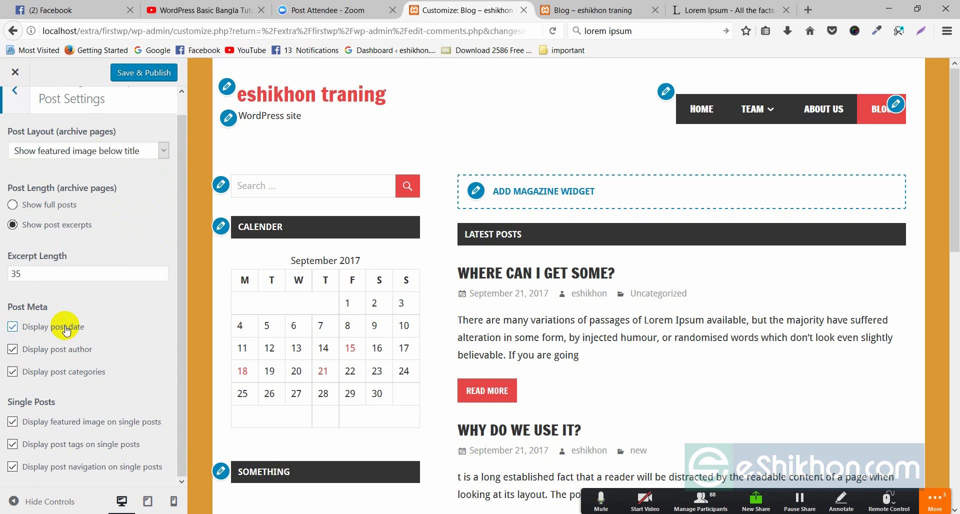
scroll(550, 274, down, 3)
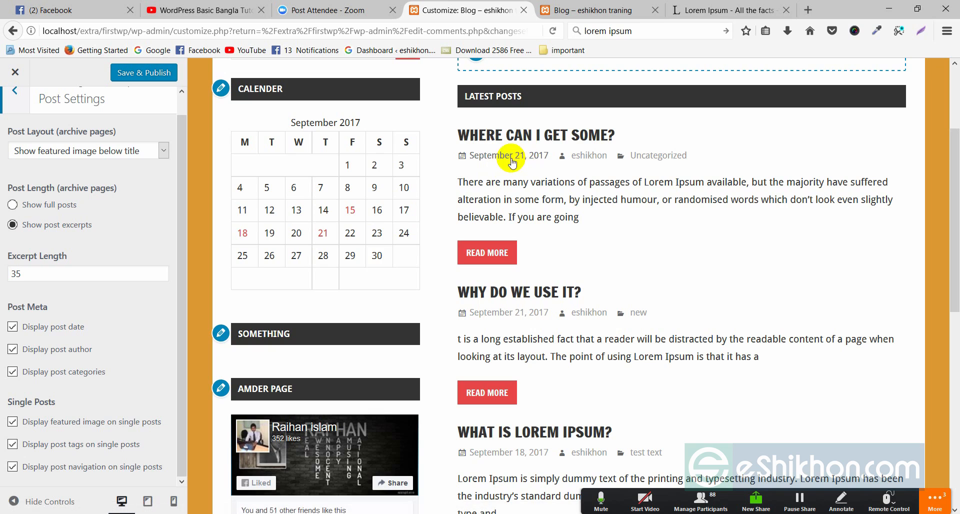
click(12, 326)
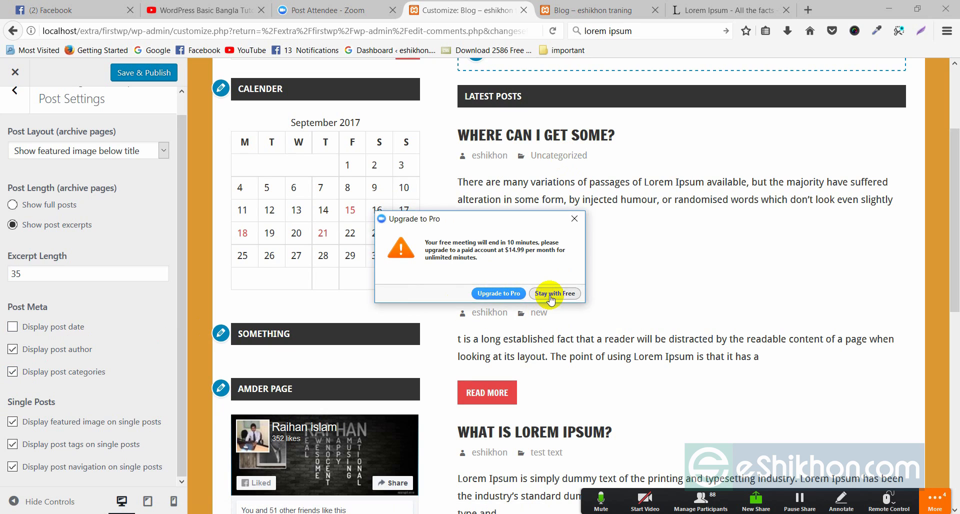
click(555, 293)
click(13, 372)
click(13, 349)
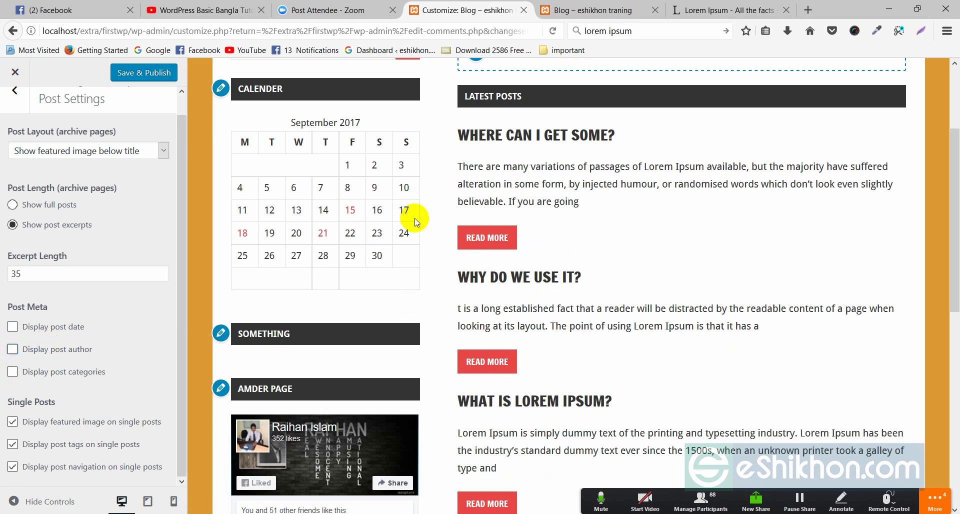
Step: Re-check post date, author and categories so they show on the blog posts again
scroll(563, 273, down, 3)
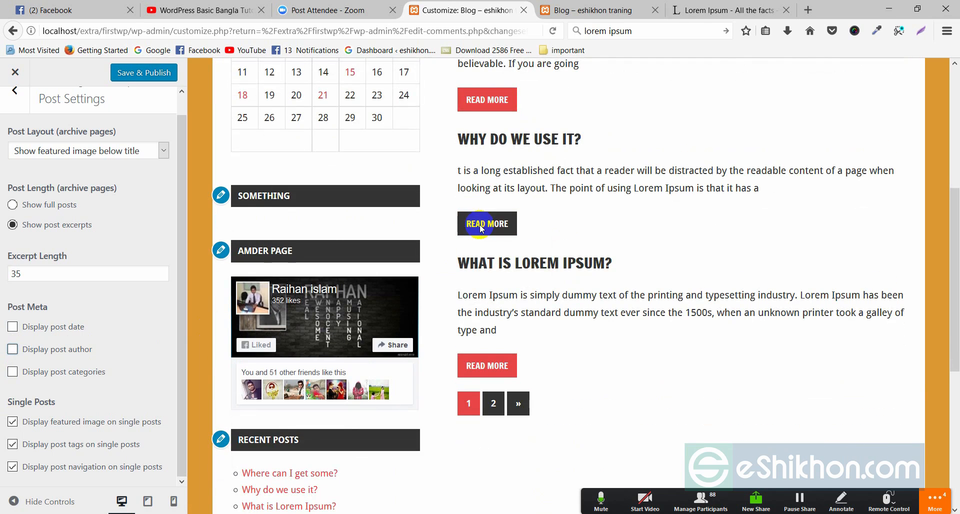
click(12, 327)
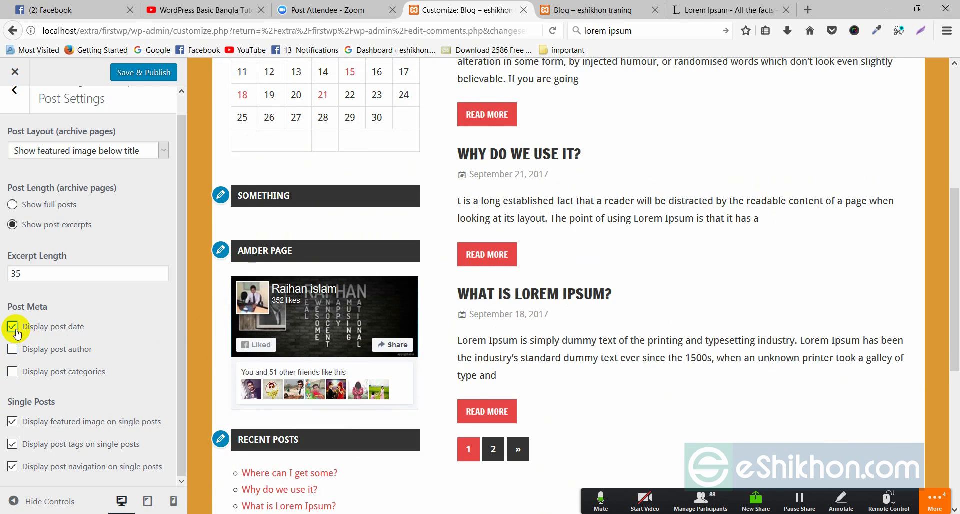
click(12, 350)
click(12, 372)
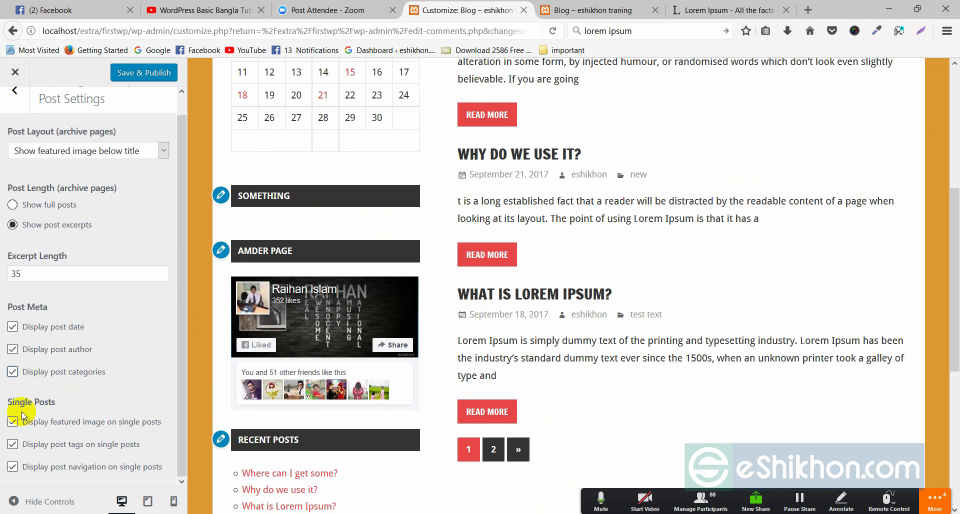
scroll(30, 433, up, 1)
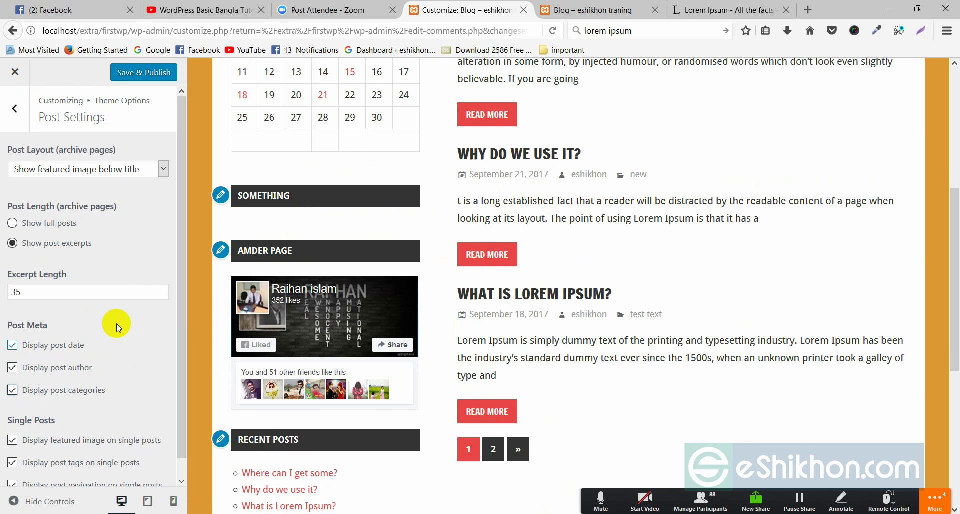
scroll(671, 240, up, 6)
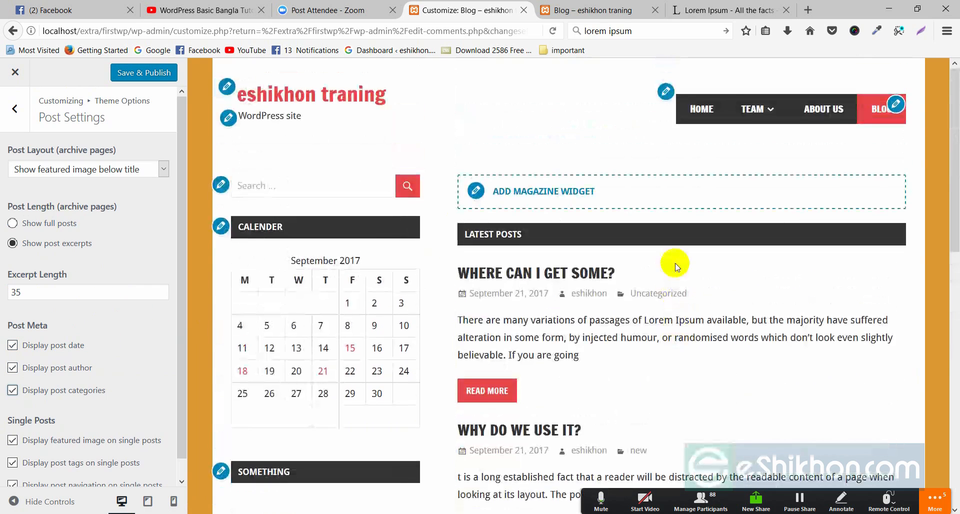
scroll(675, 265, down, 3)
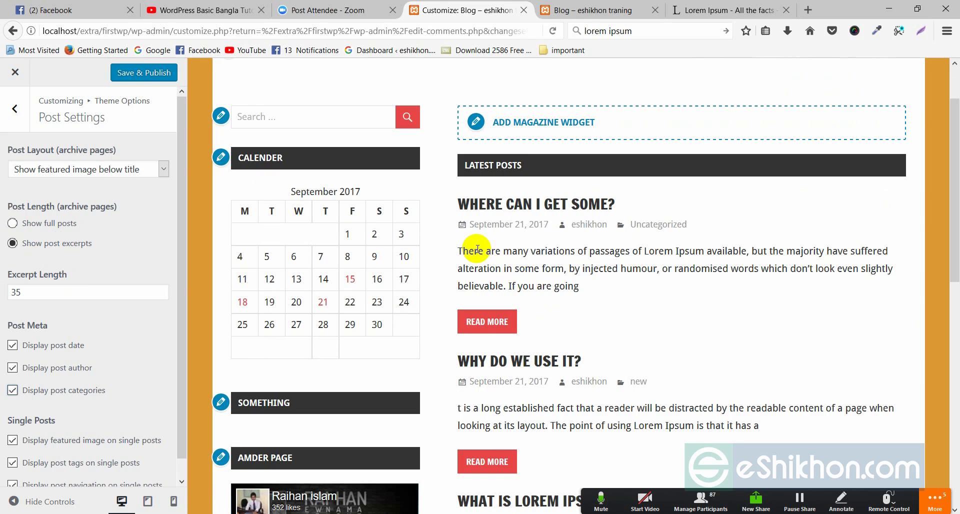
drag(457, 249, 566, 283)
click(582, 288)
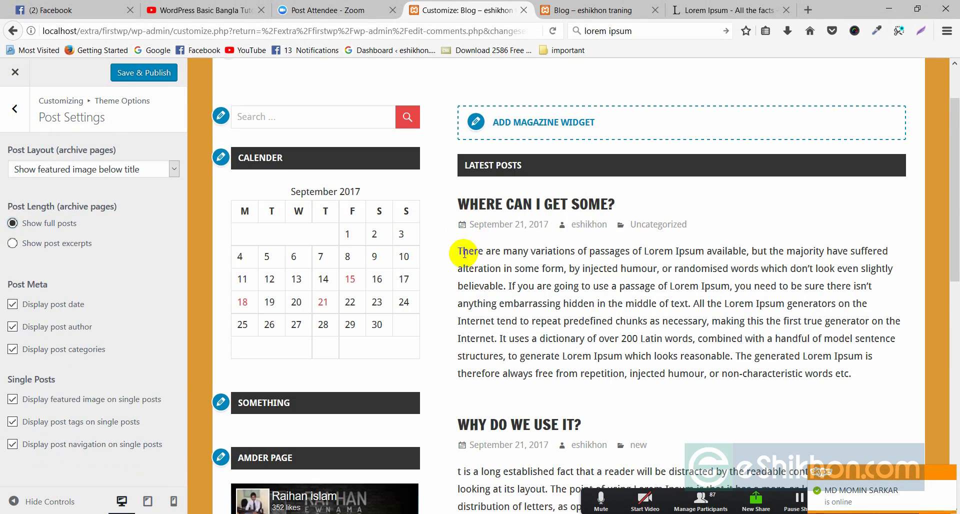
drag(464, 255, 720, 372)
click(725, 388)
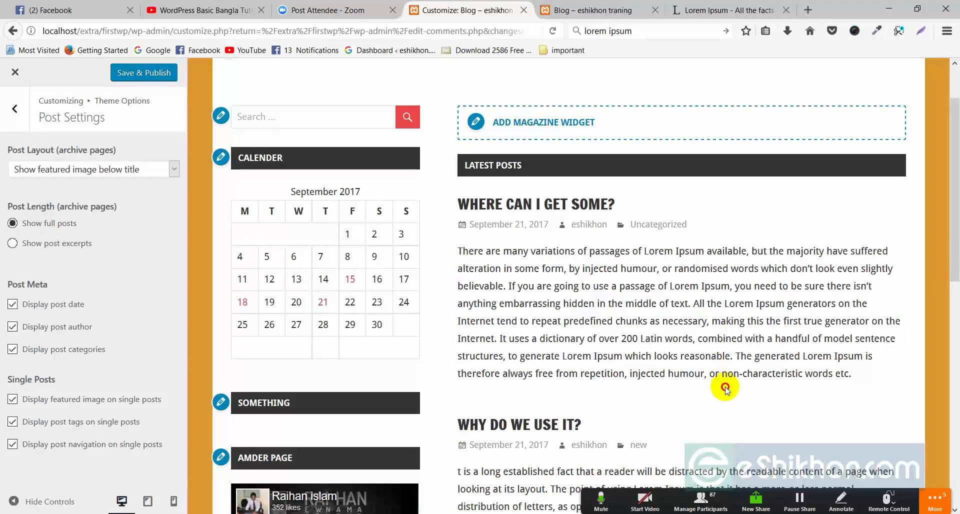
scroll(655, 336, down, 4)
scroll(575, 235, down, 4)
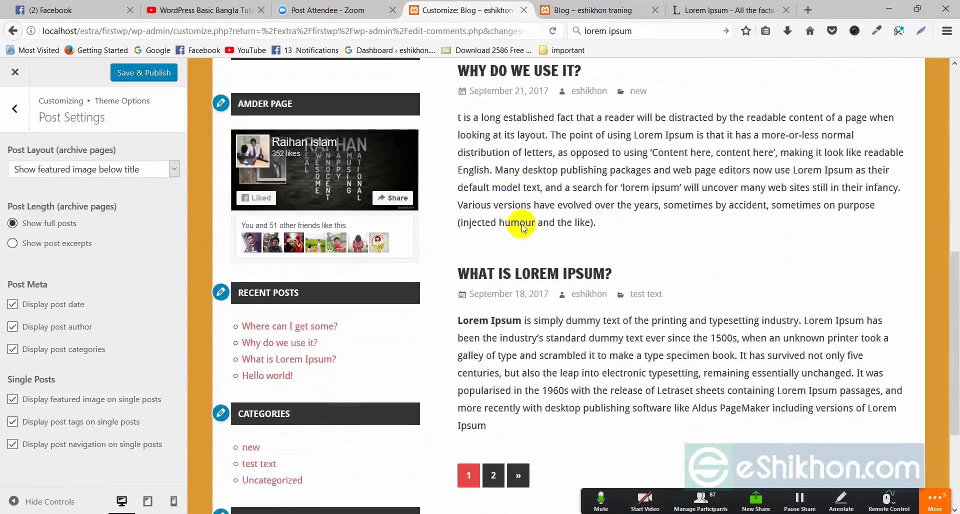
scroll(550, 251, down, 3)
scroll(522, 260, up, 9)
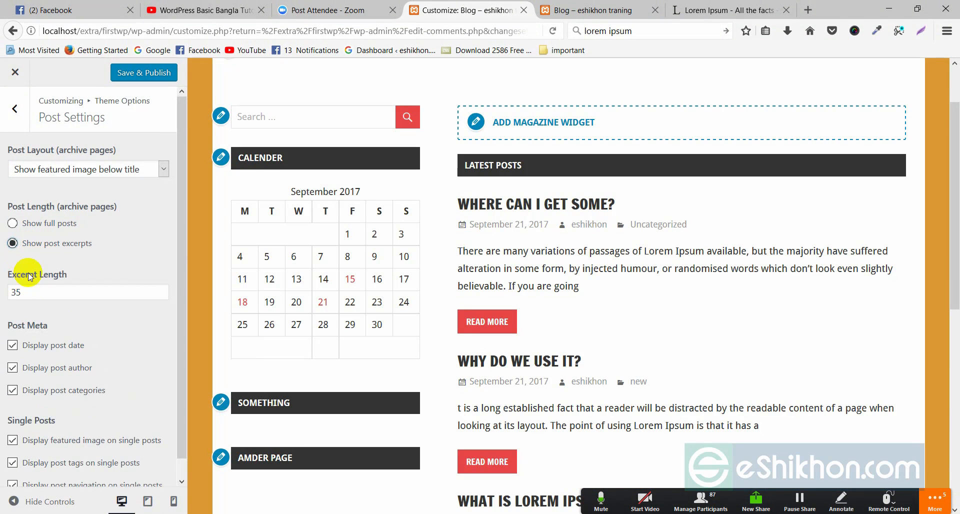
Step: Change the Excerpt Length value from 35 to 20
click(17, 292)
double_click(19, 293)
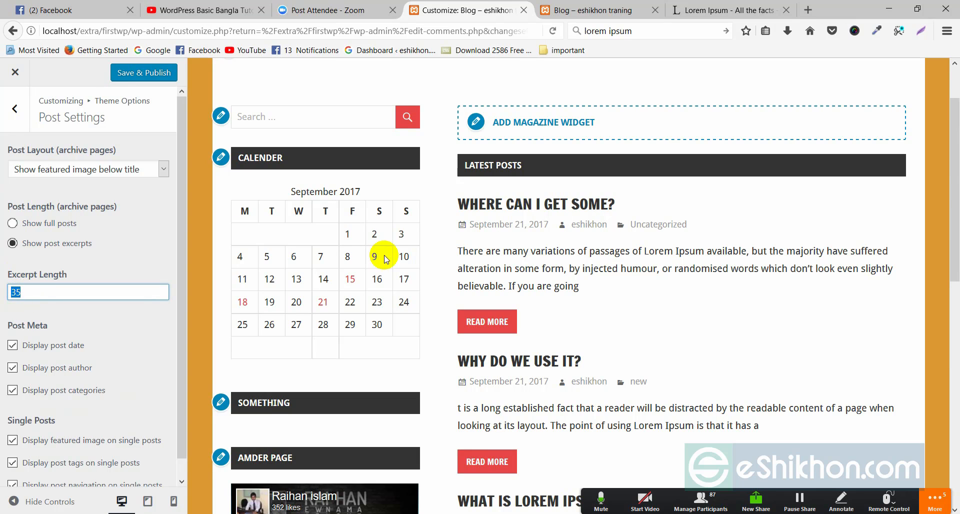
scroll(569, 352, down, 2)
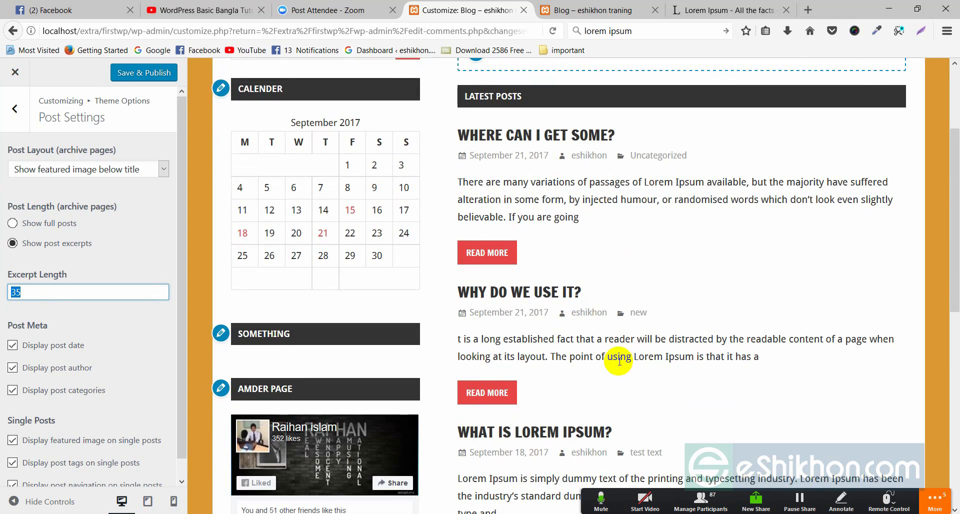
scroll(619, 357, down, 2)
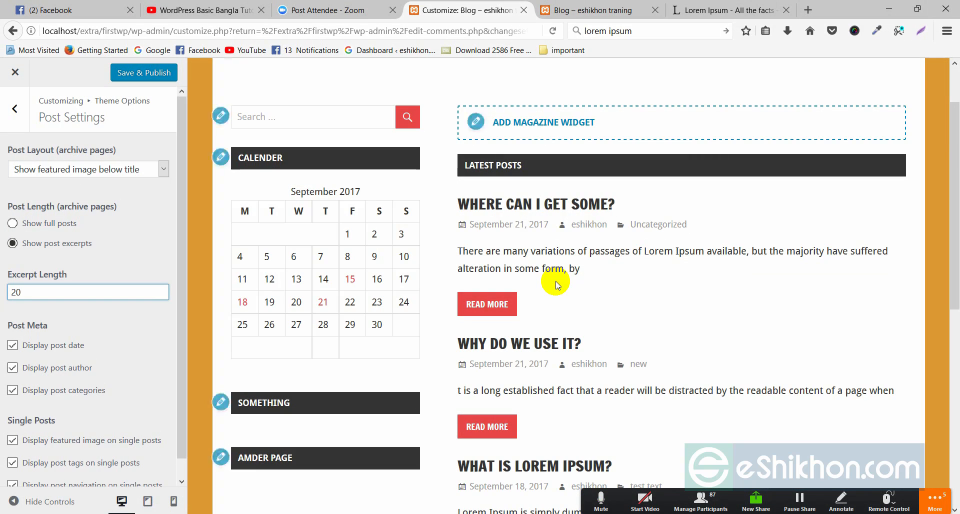
scroll(596, 280, down, 4)
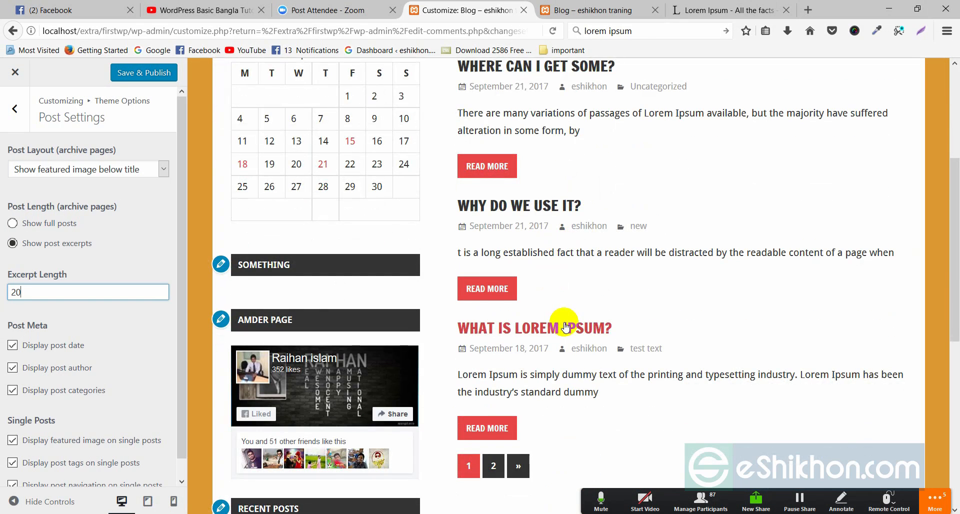
scroll(566, 320, down, 3)
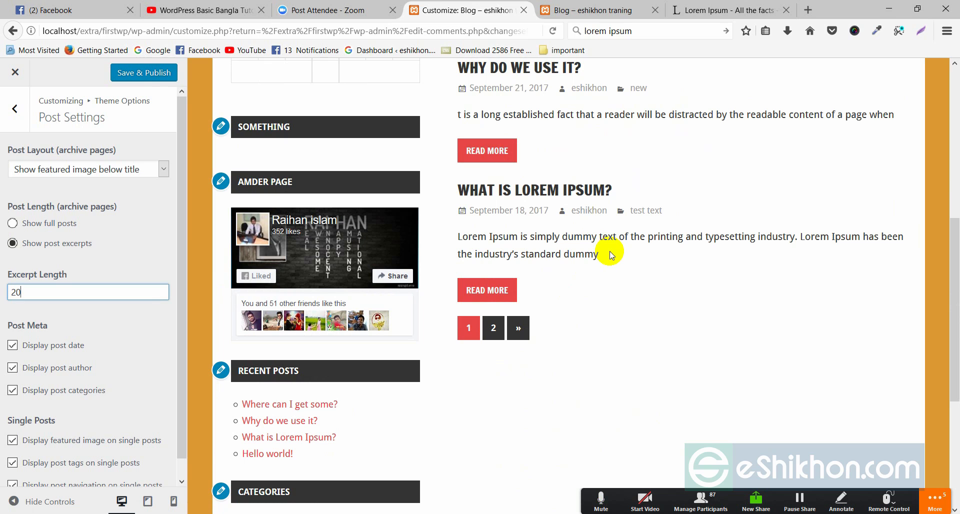
scroll(614, 266, up, 6)
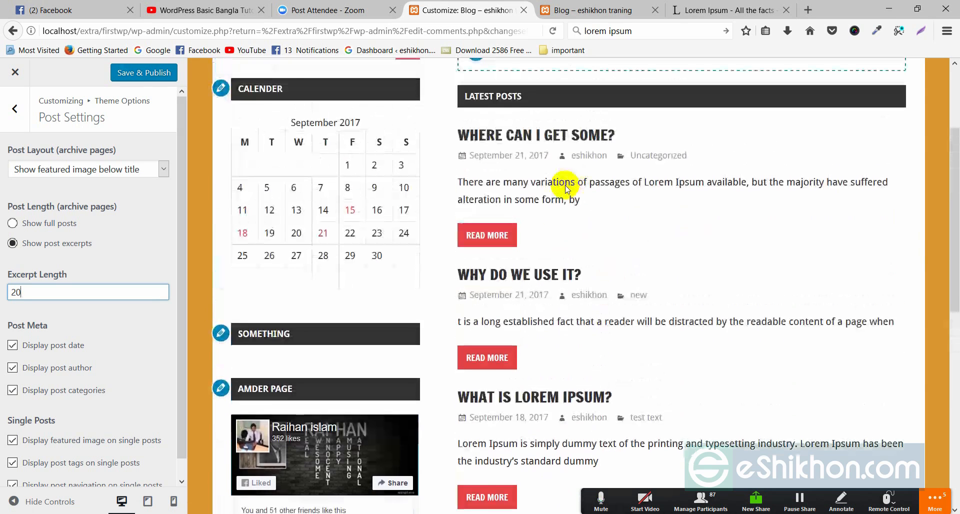
click(473, 179)
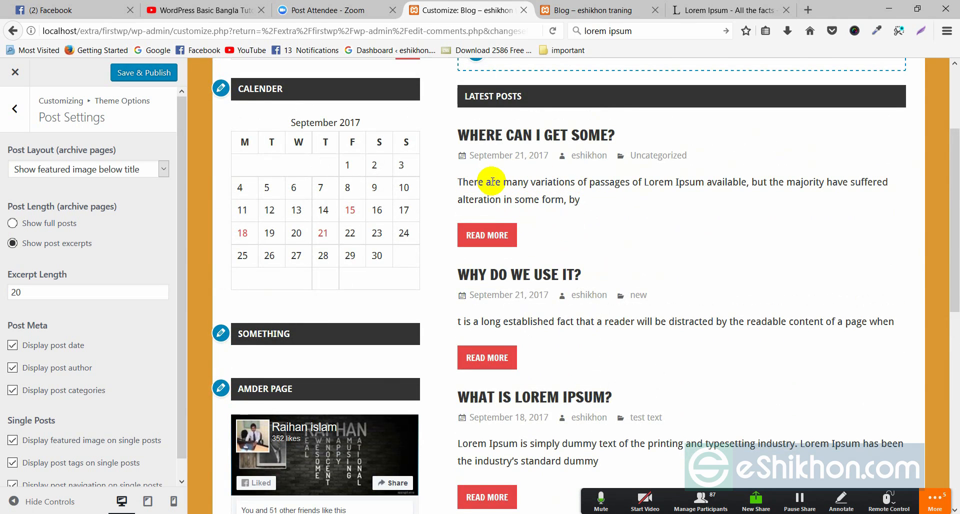
Step: Select a shortened excerpt in the preview to check it, keeping Show post excerpts chosen
click(562, 202)
drag(561, 202, 573, 224)
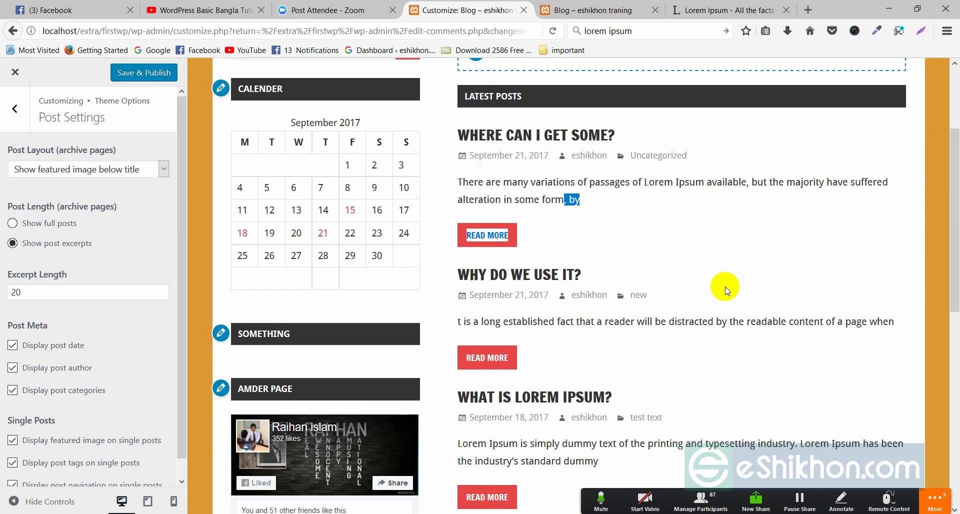
scroll(725, 285, up, 4)
click(628, 271)
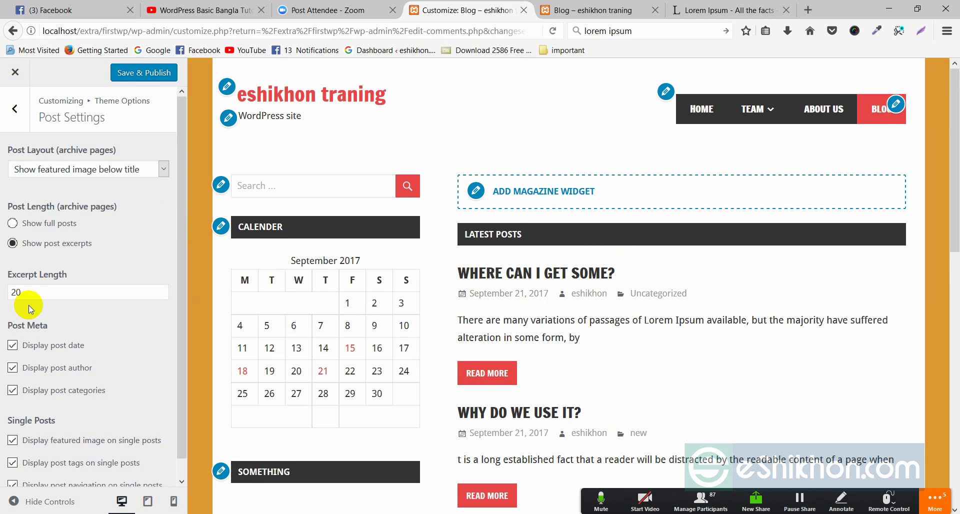
click(32, 245)
scroll(88, 330, down, 1)
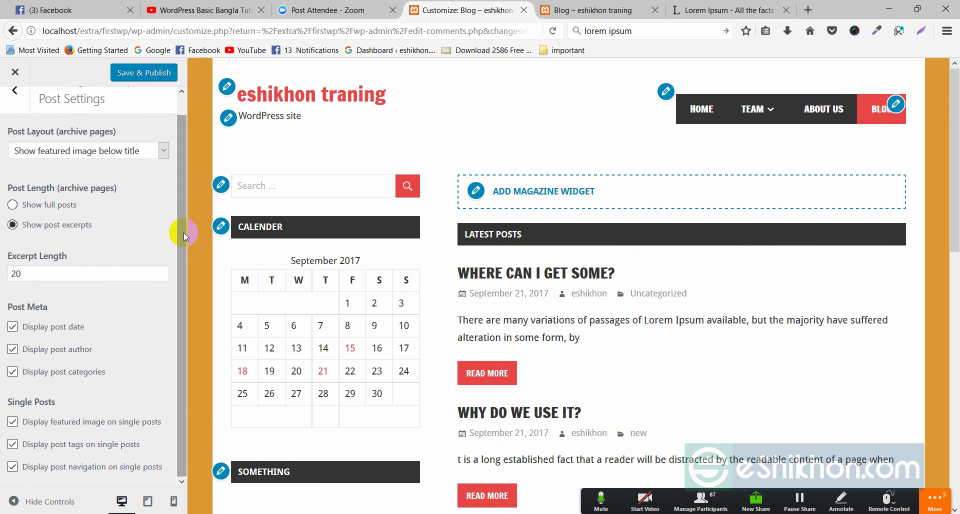
drag(184, 232, 193, 213)
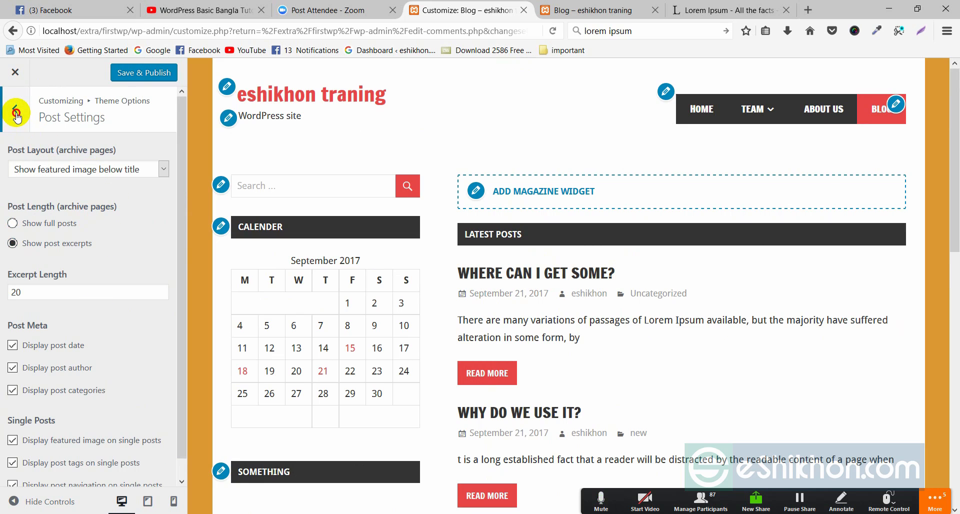
Step: Open Post Slider and tick Show Slider for the posts page and magazine homepage
click(16, 112)
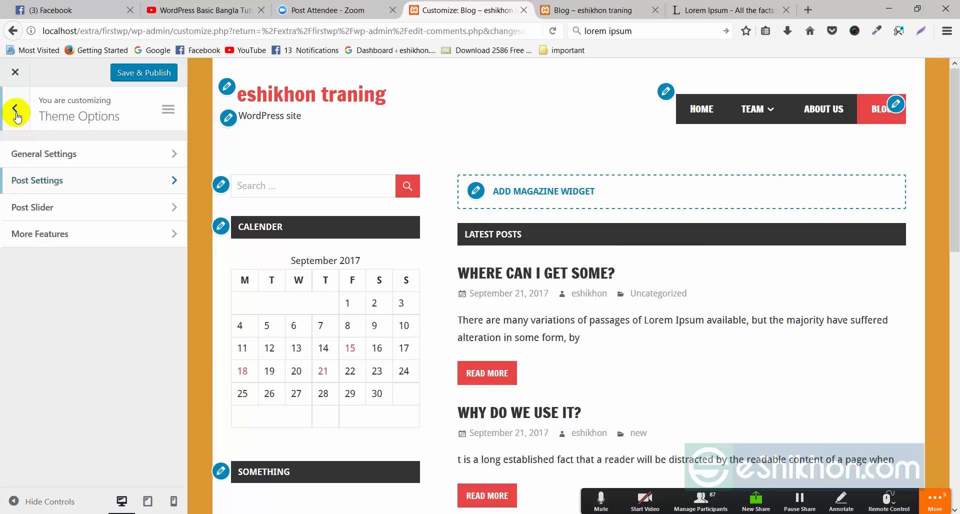
click(52, 210)
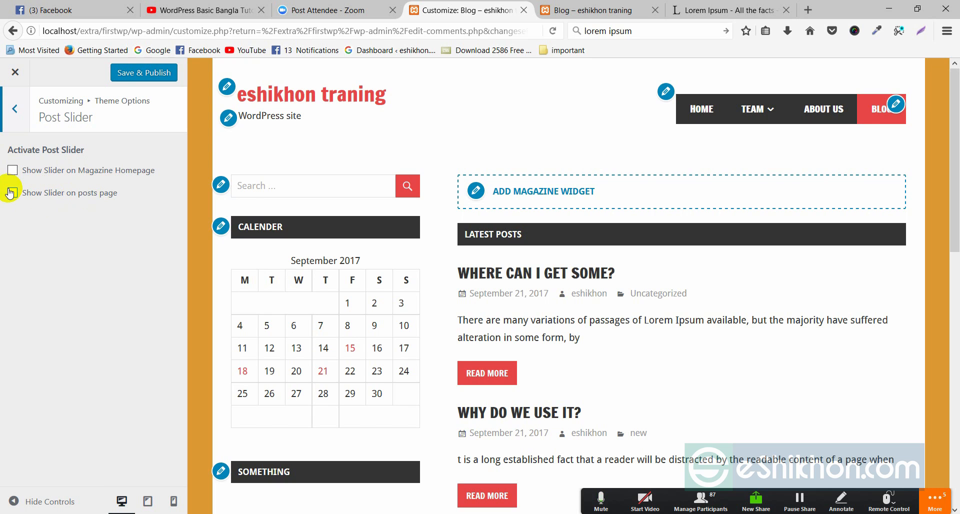
click(11, 192)
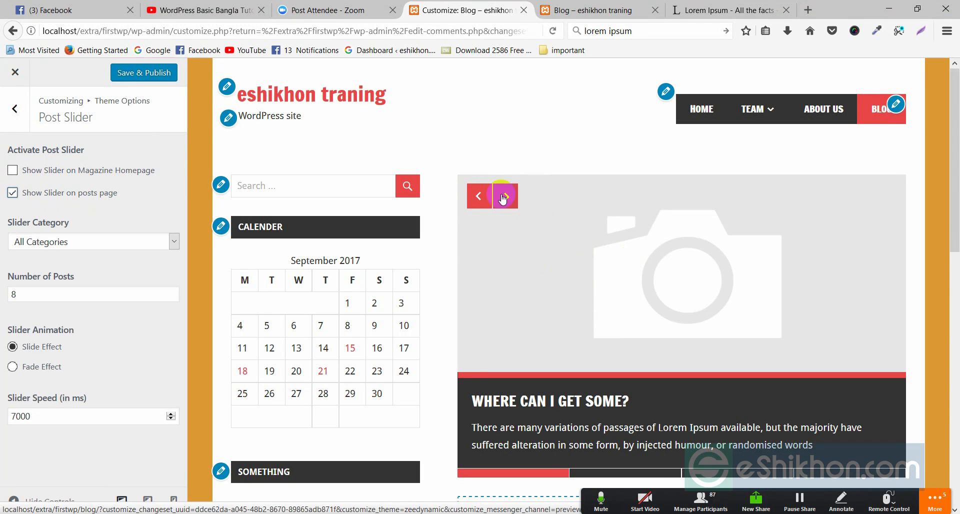
scroll(713, 251, down, 2)
scroll(713, 251, down, 1)
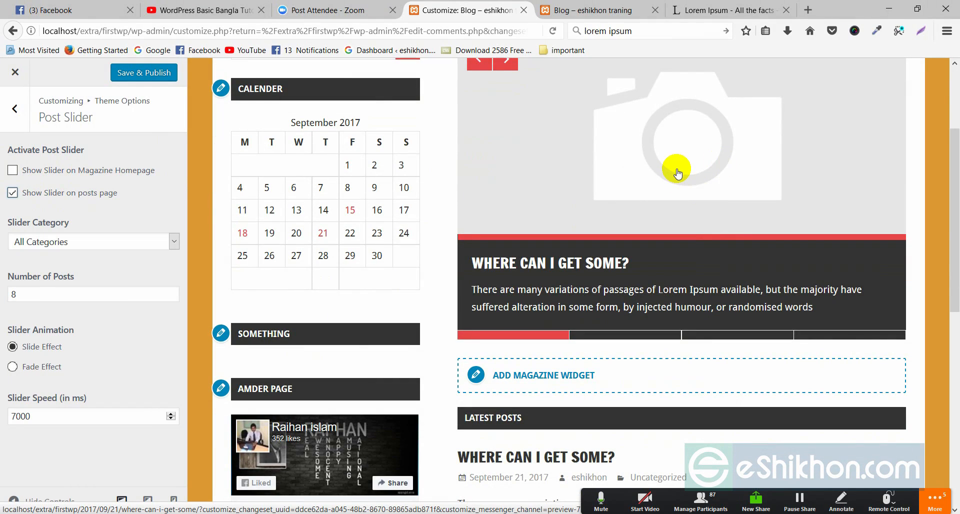
scroll(677, 169, down, 1)
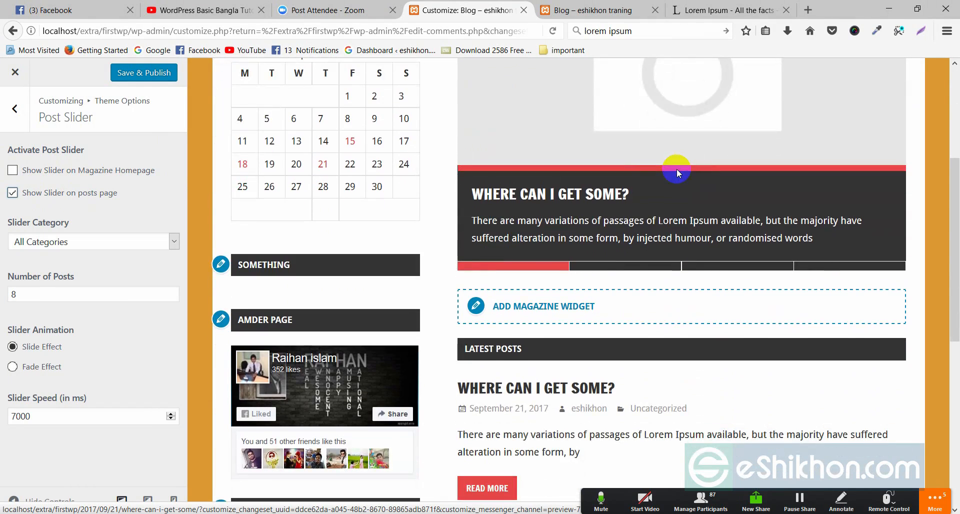
scroll(677, 169, up, 1)
scroll(674, 138, up, 3)
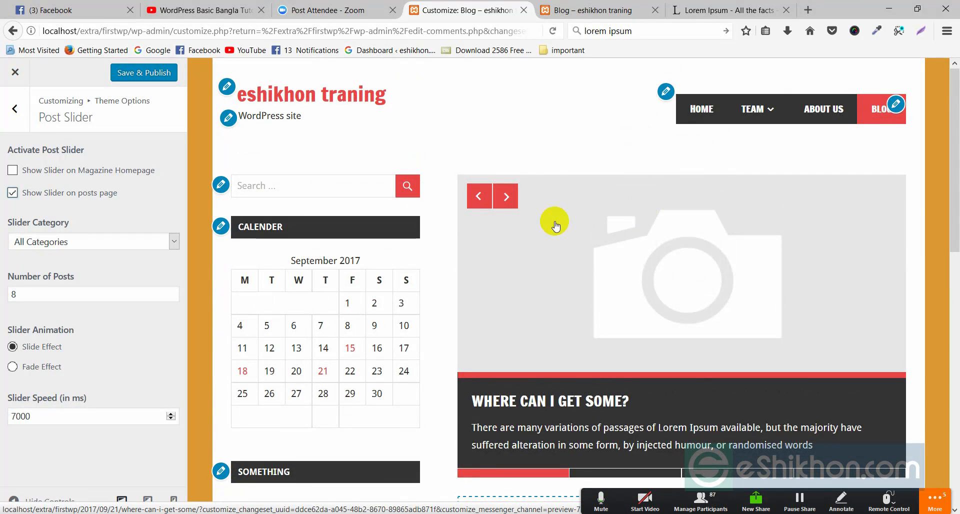
Step: Step forward and back through the post slides in the preview
click(505, 196)
click(504, 198)
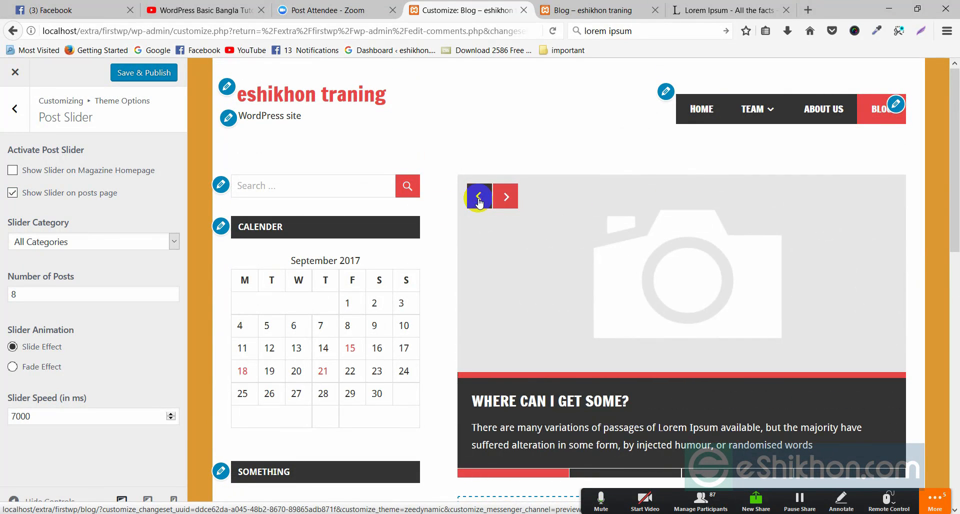
click(480, 197)
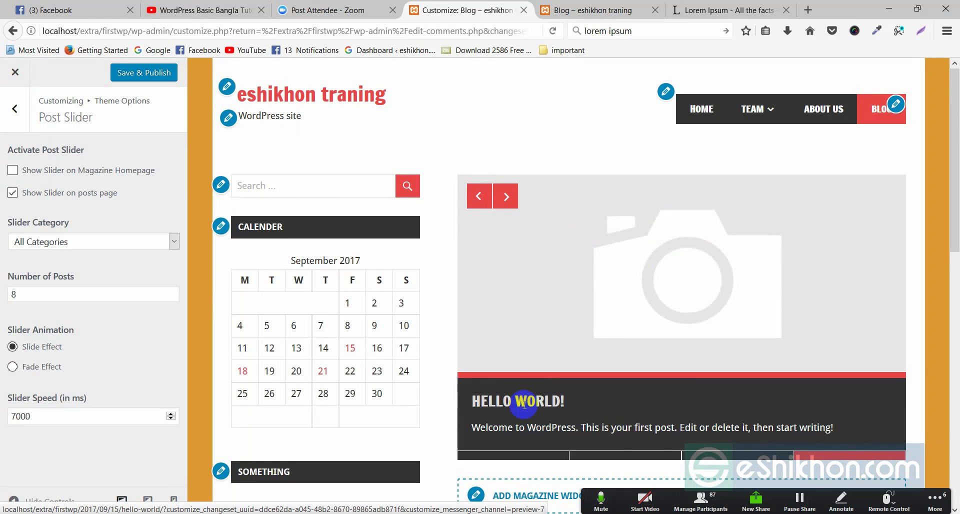
scroll(633, 339, down, 2)
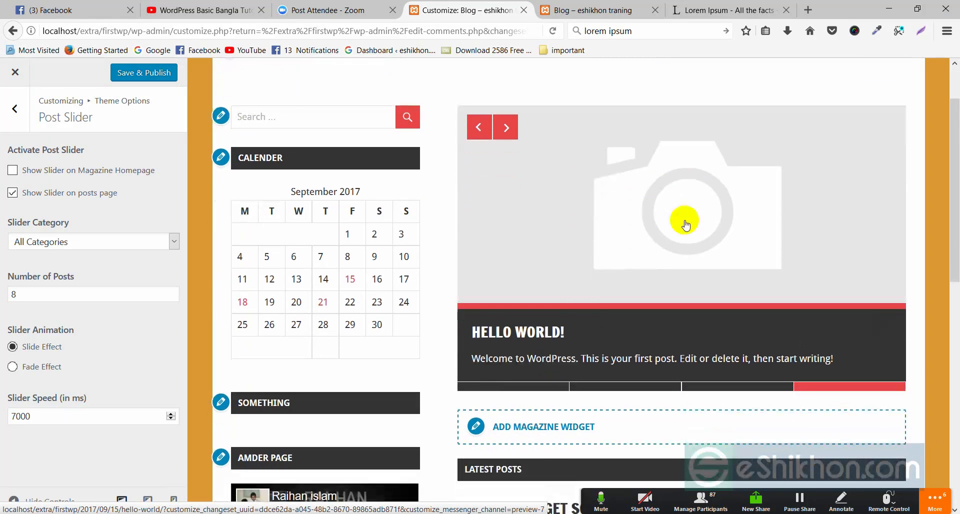
click(506, 128)
Step: Scroll the preview and cycle the slider forward one slide and back two
scroll(502, 242, down, 7)
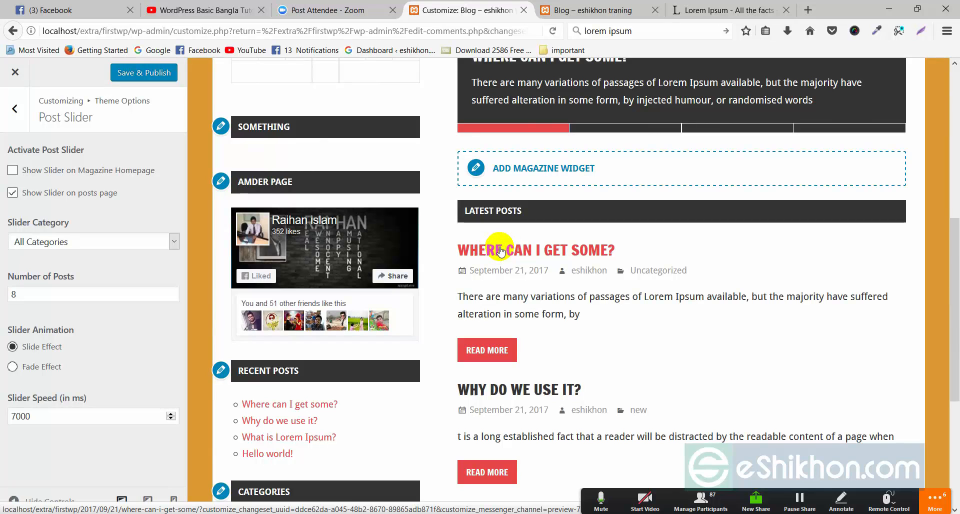
scroll(501, 250, down, 2)
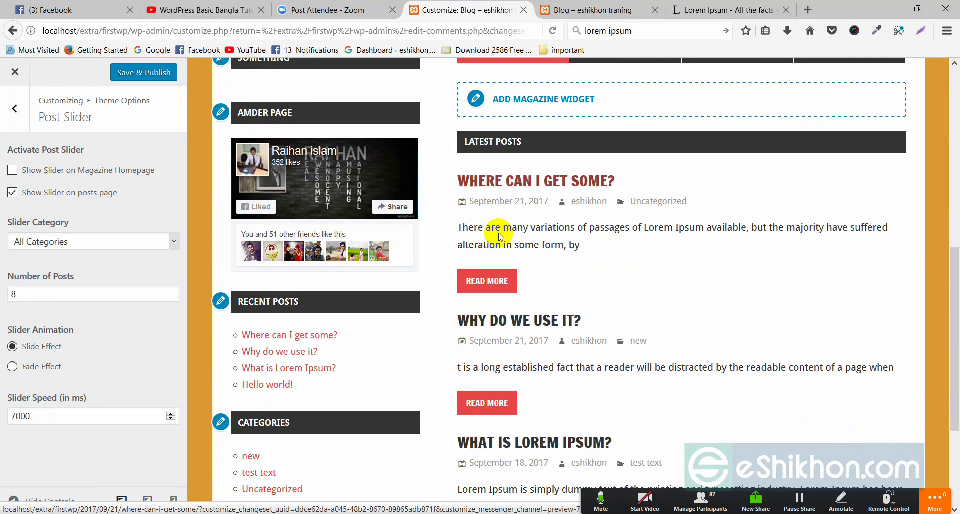
scroll(631, 175, up, 8)
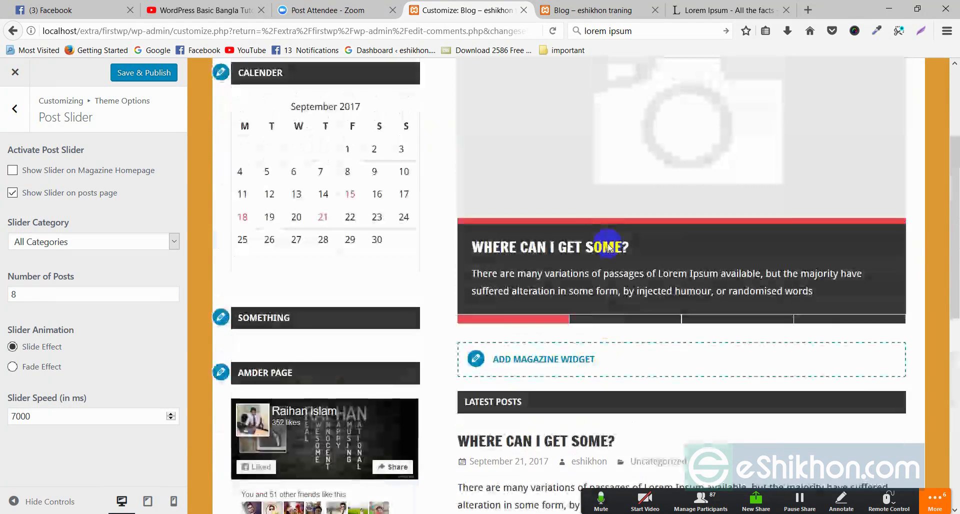
scroll(650, 135, up, 2)
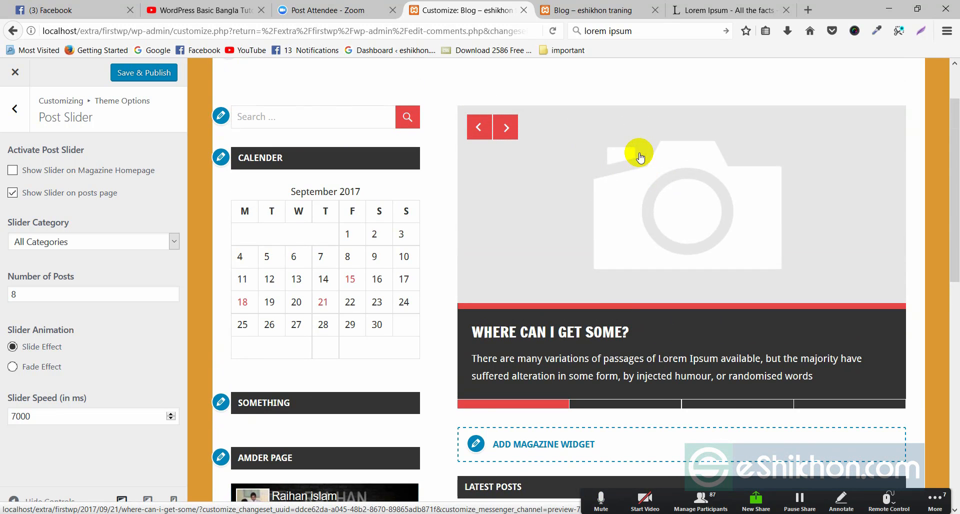
scroll(568, 232, down, 8)
scroll(629, 292, up, 1)
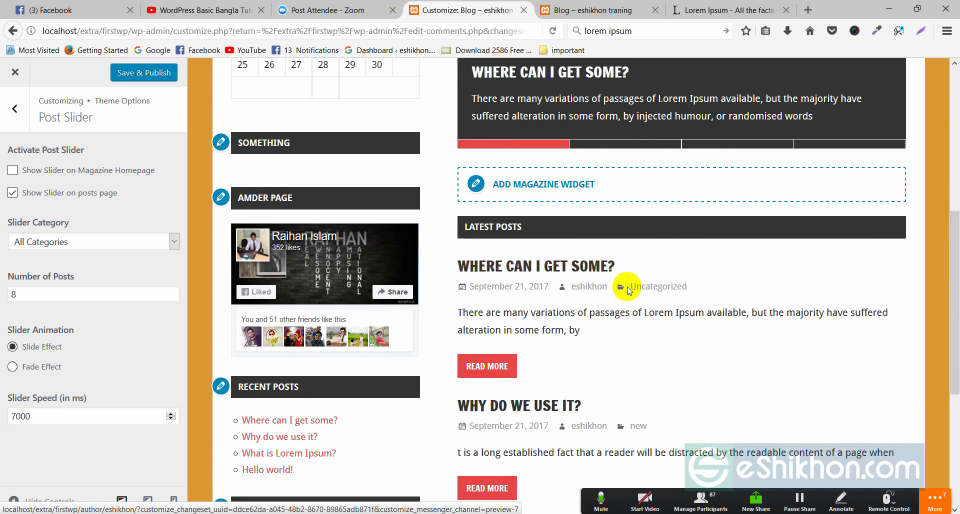
scroll(629, 292, up, 8)
click(540, 330)
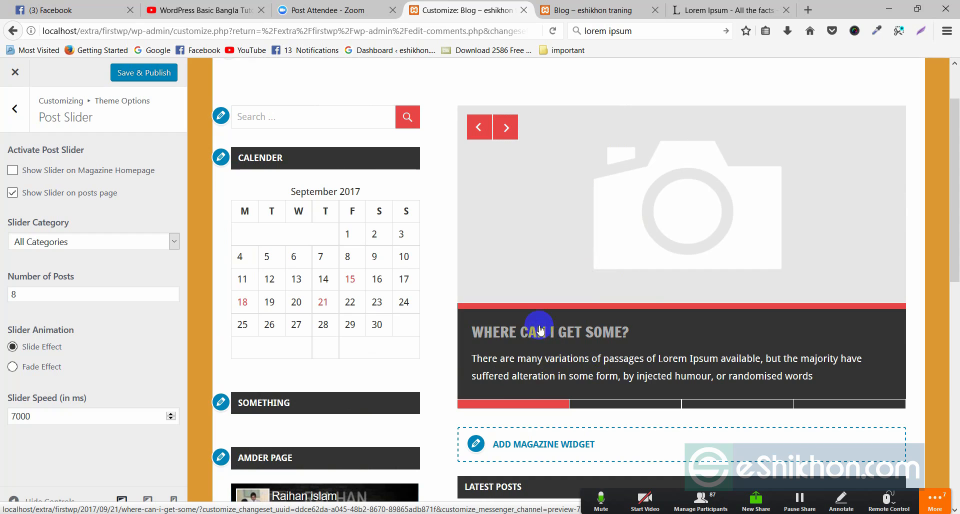
click(495, 131)
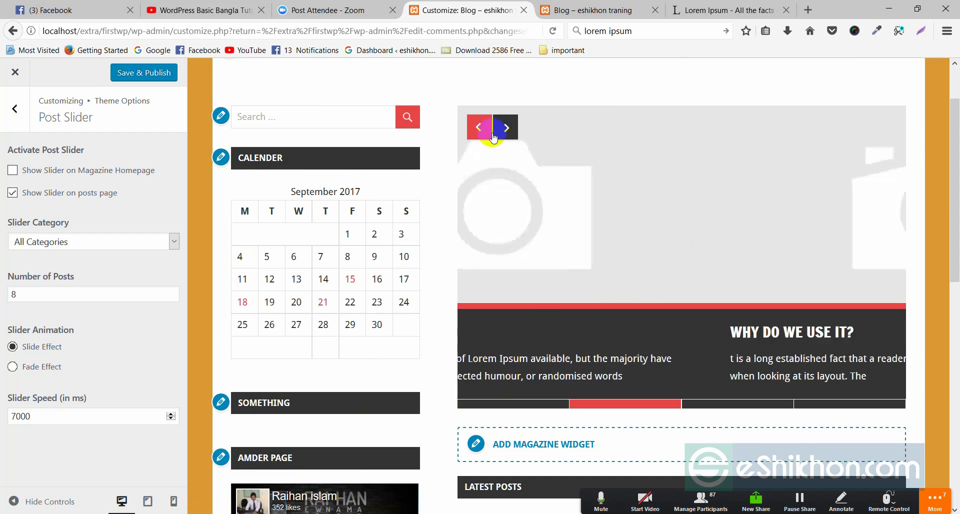
click(478, 129)
click(476, 126)
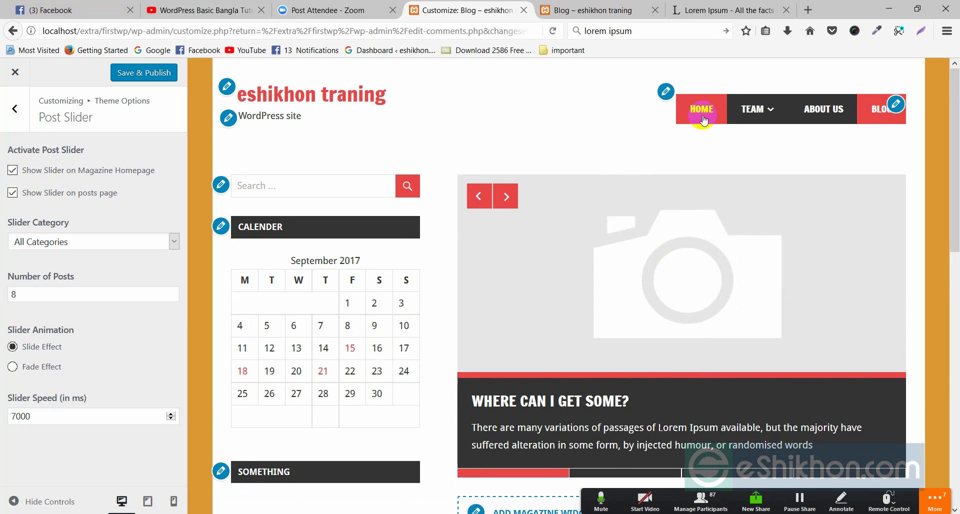
click(704, 109)
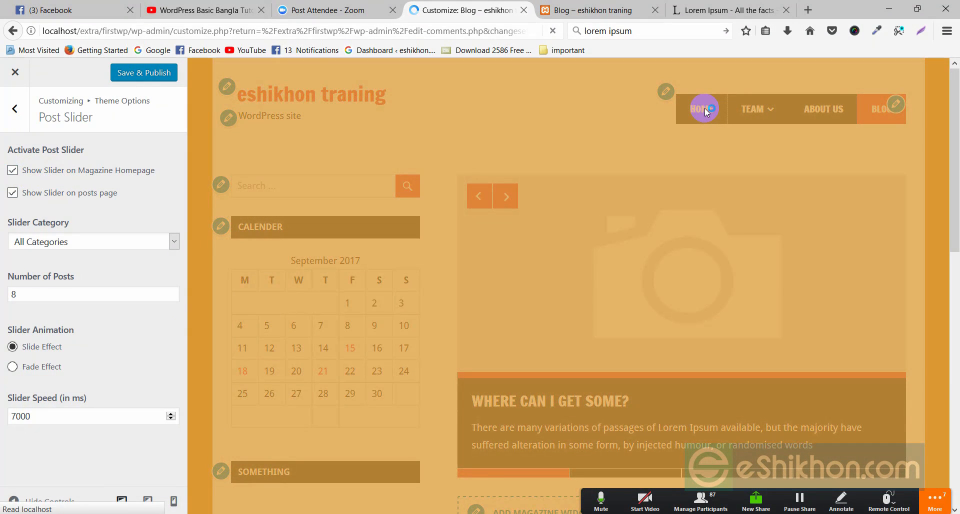
scroll(646, 210, down, 10)
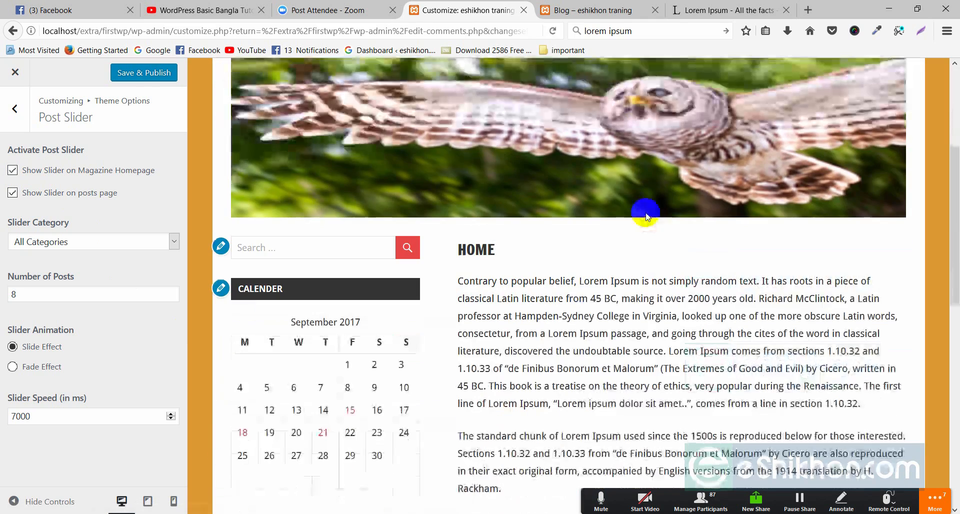
scroll(646, 215, down, 5)
scroll(646, 216, up, 15)
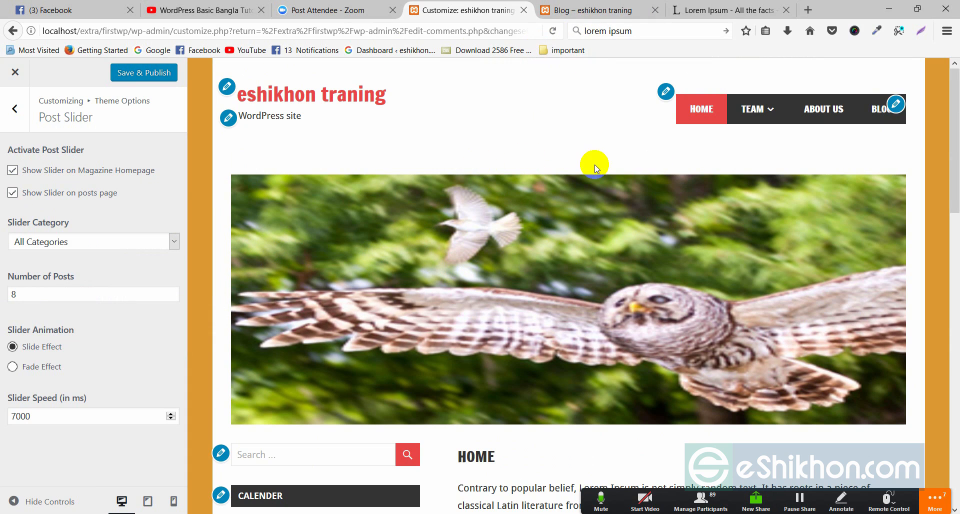
click(858, 146)
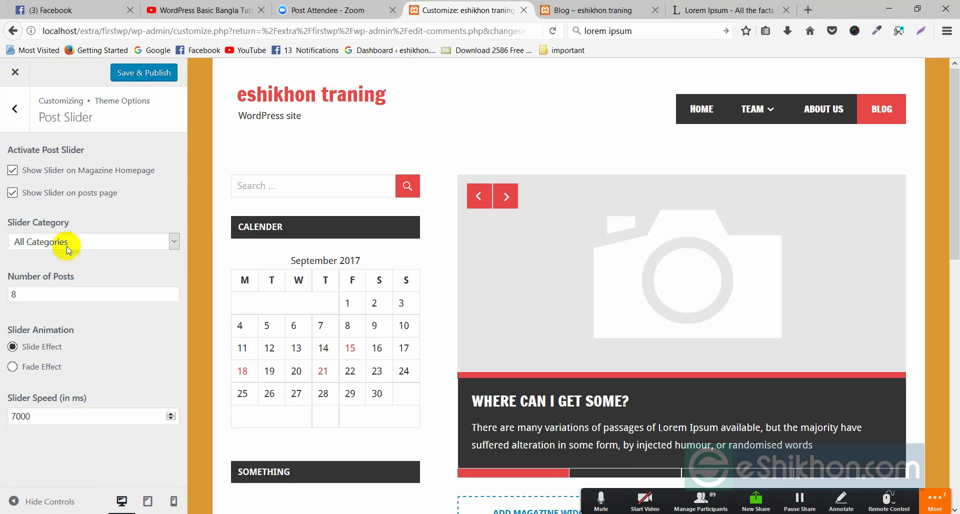
Step: Limit the Slider Category to the new category and advance a slide to preview it
click(125, 241)
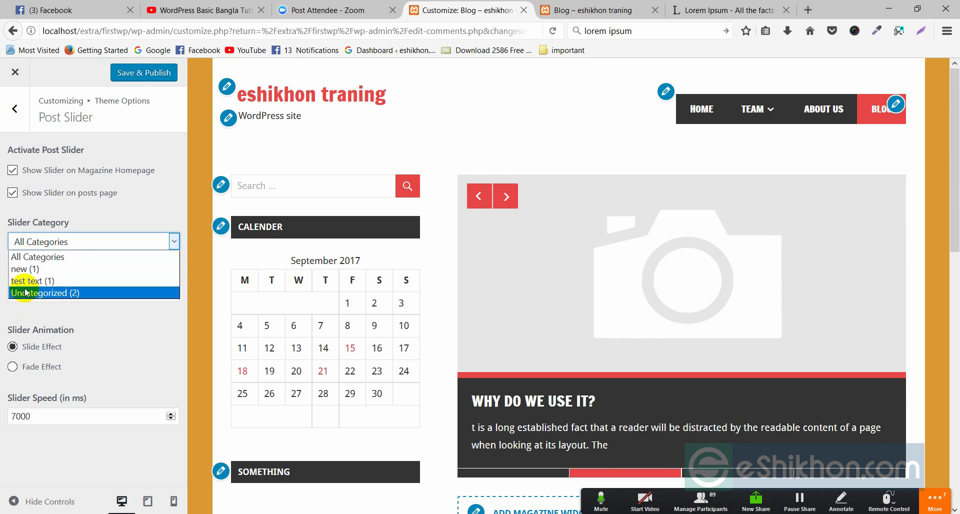
click(24, 270)
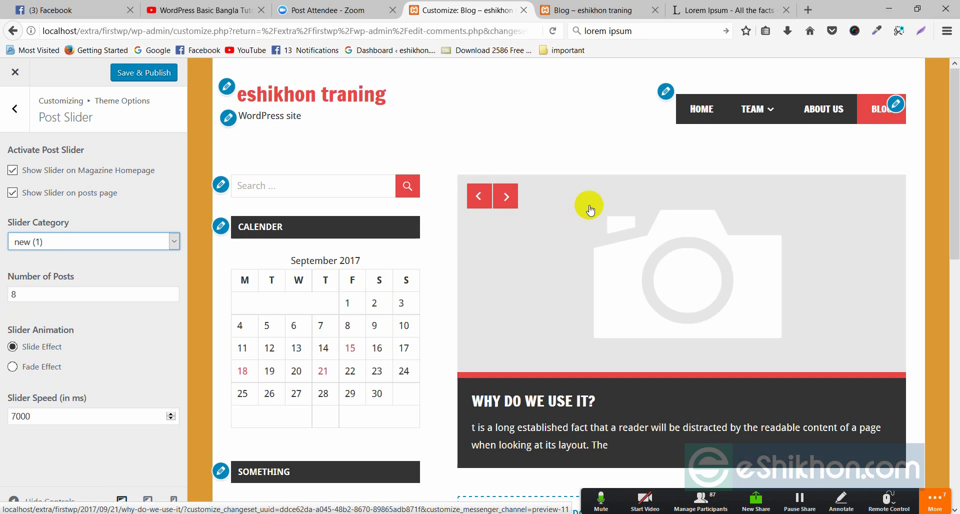
click(507, 195)
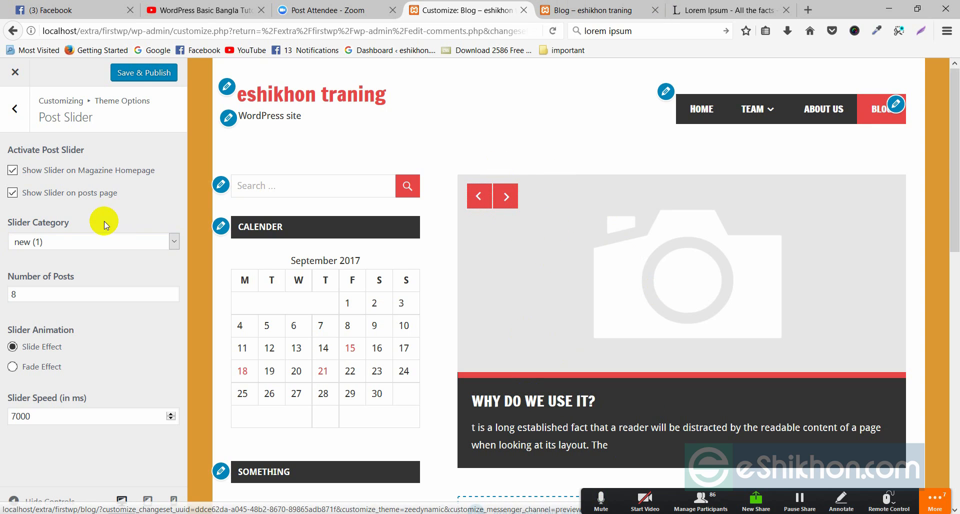
Step: Set Slider Category back to All Categories and cycle through the slides
click(79, 241)
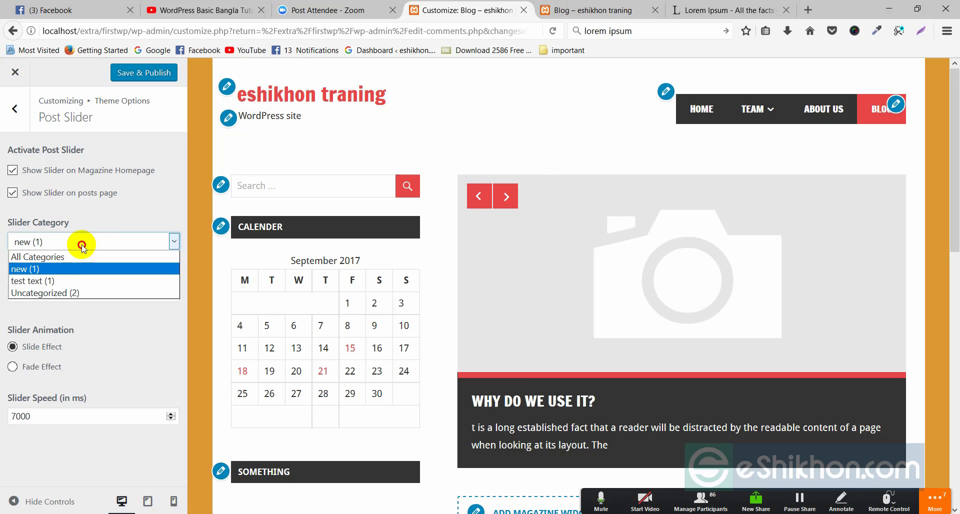
click(53, 258)
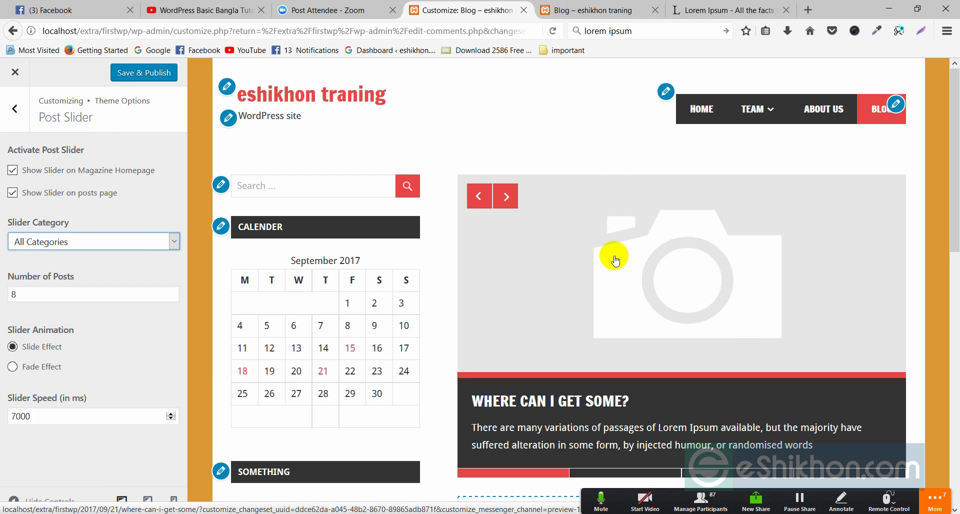
click(507, 198)
click(506, 198)
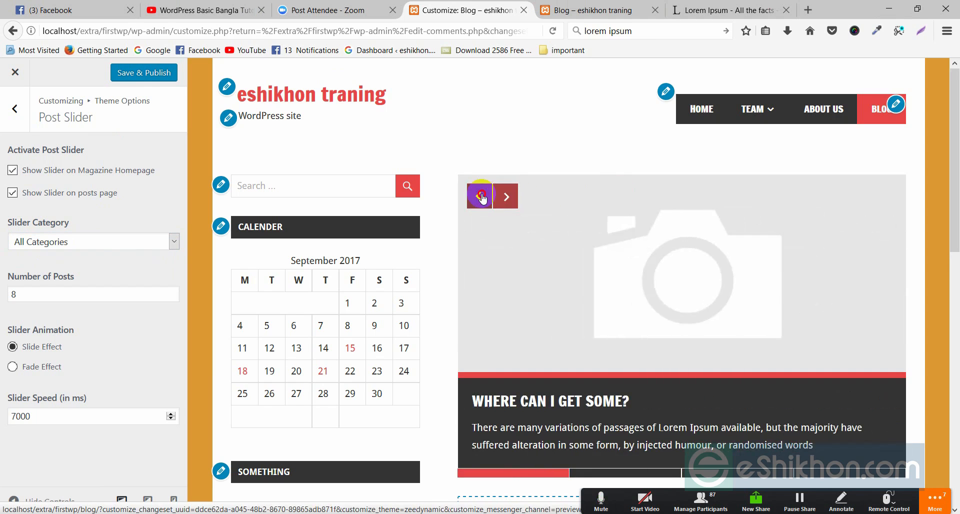
click(478, 198)
click(503, 199)
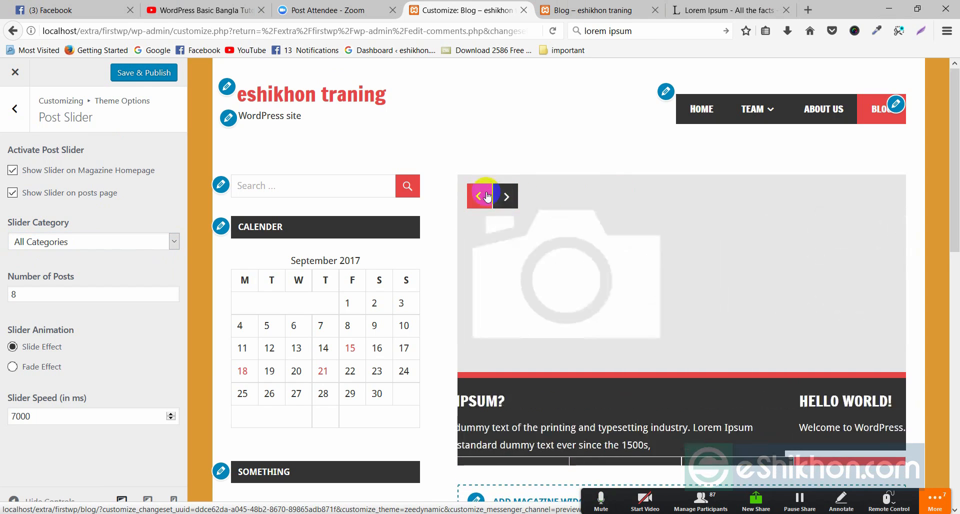
click(502, 200)
click(507, 200)
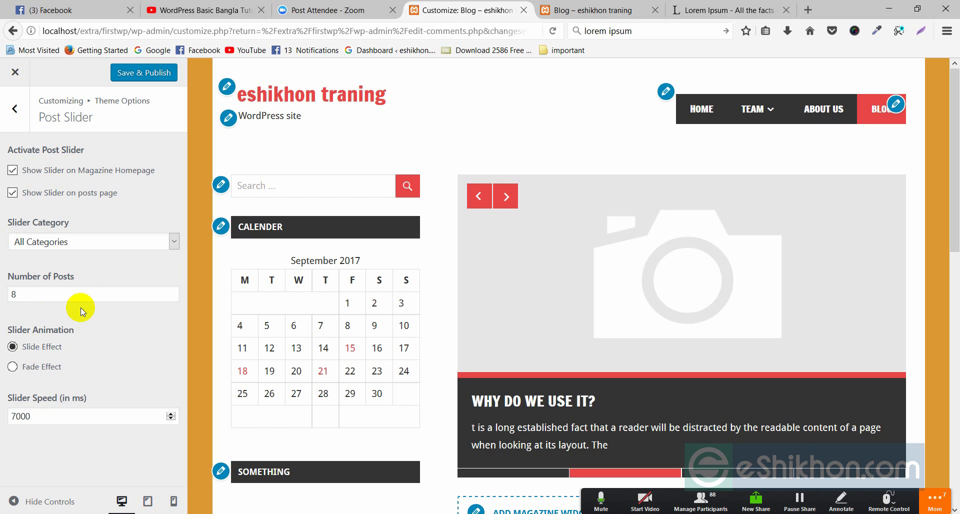
Step: Keep 8 slider posts, choose Fade Effect animation, and open the 'Why Do We Use It?' post
click(56, 294)
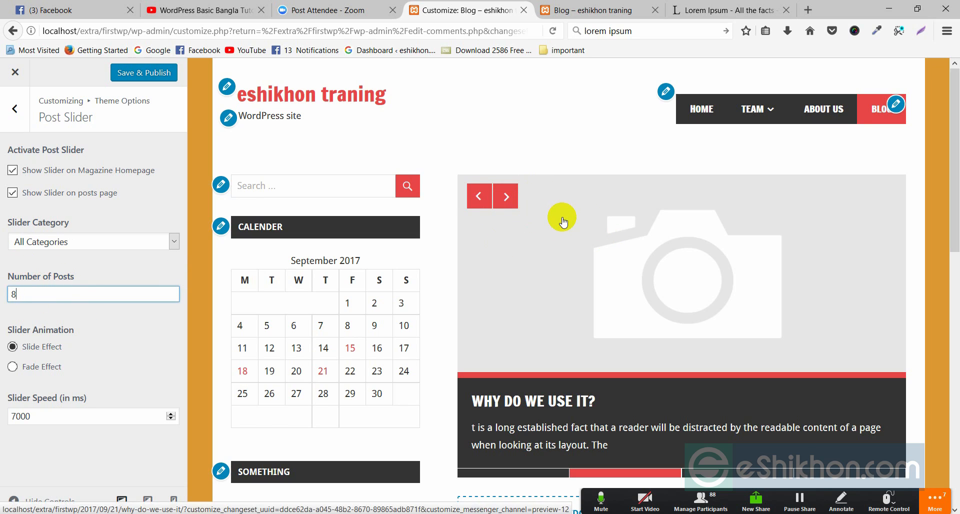
drag(28, 295, 6, 310)
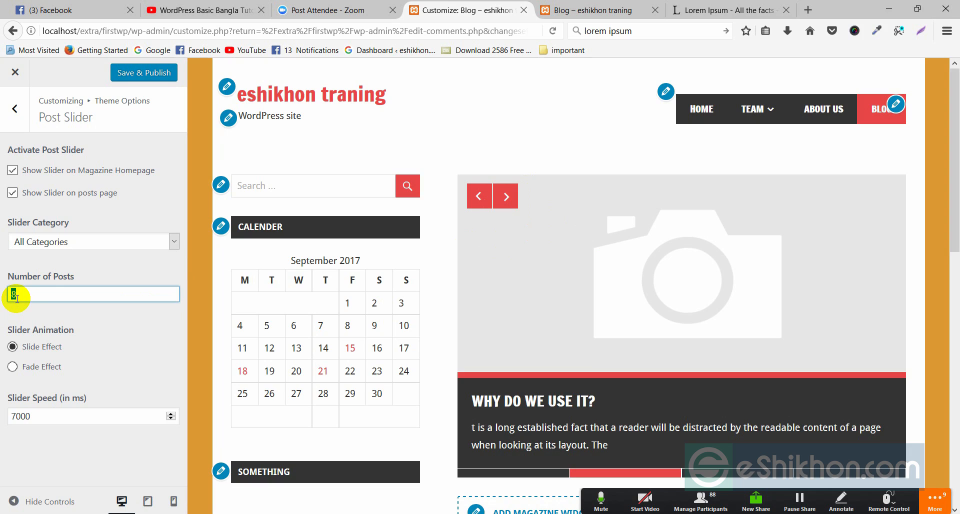
click(128, 337)
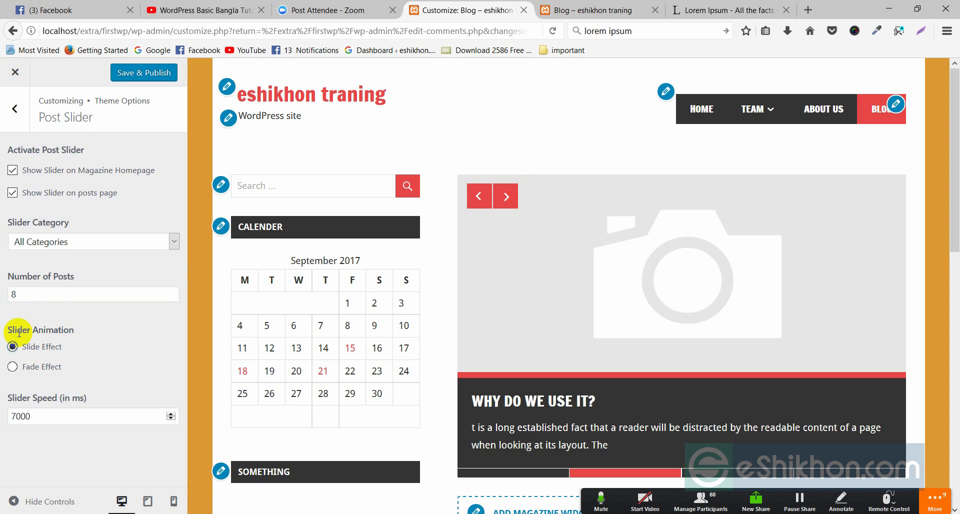
click(31, 373)
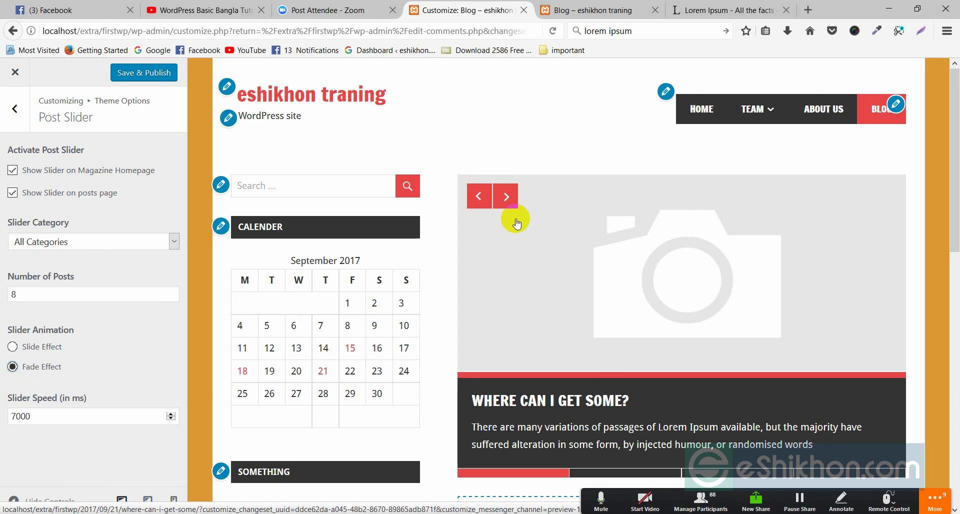
click(505, 197)
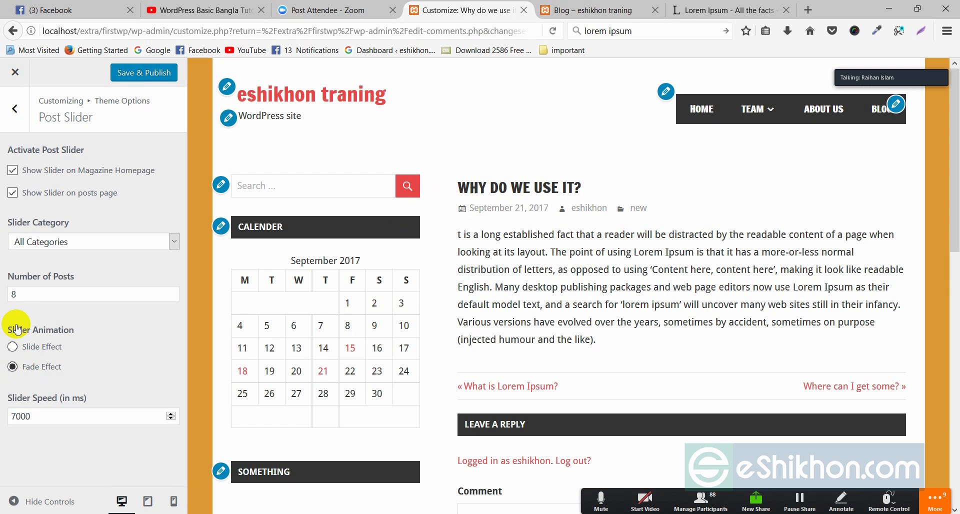
Step: Switch the Slider Animation back to Slide Effect
click(34, 350)
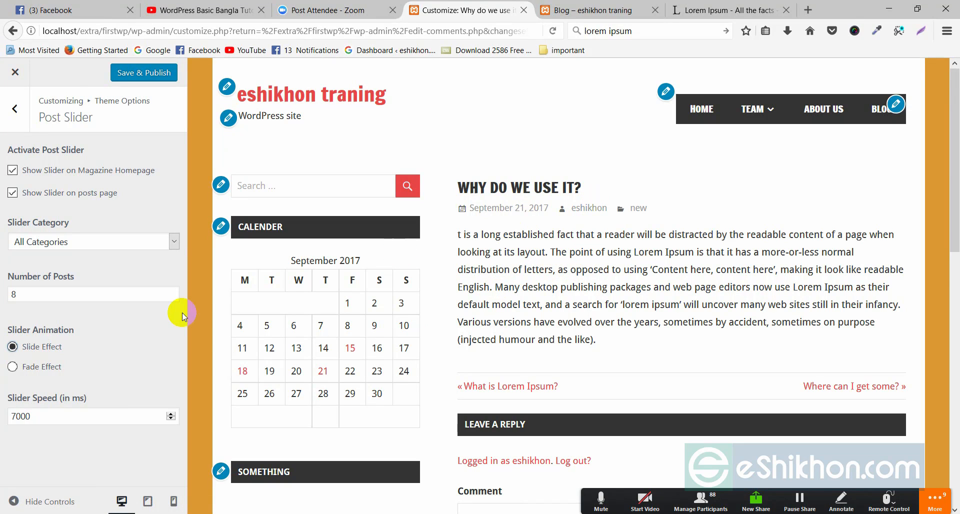
scroll(533, 340, down, 2)
scroll(533, 338, down, 12)
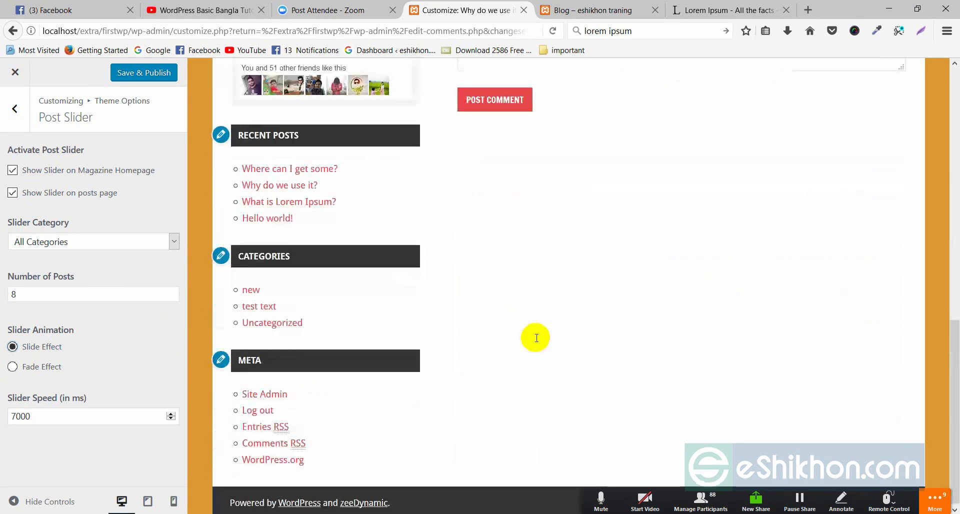
scroll(533, 339, up, 15)
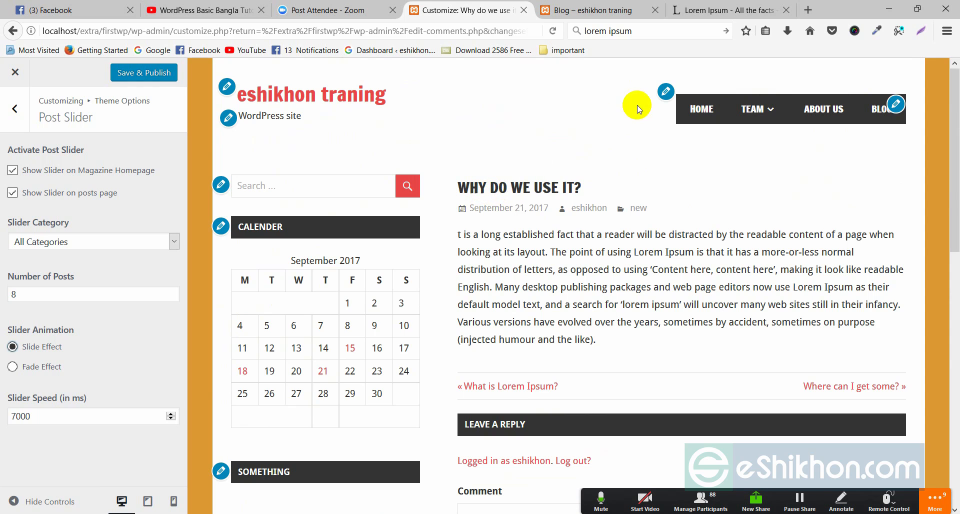
Step: Return the preview to the Blog page, test the slider arrows, and Save & Publish
click(849, 120)
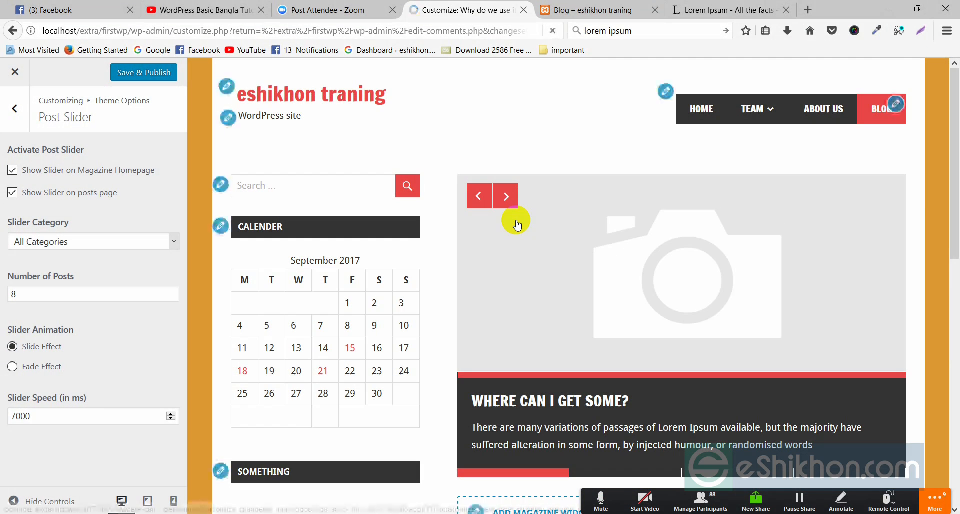
click(508, 196)
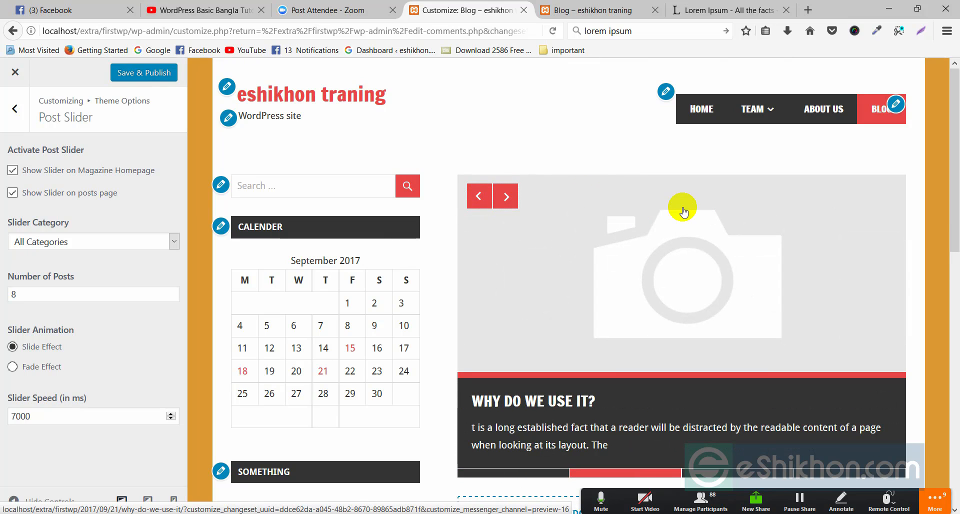
click(506, 195)
click(477, 198)
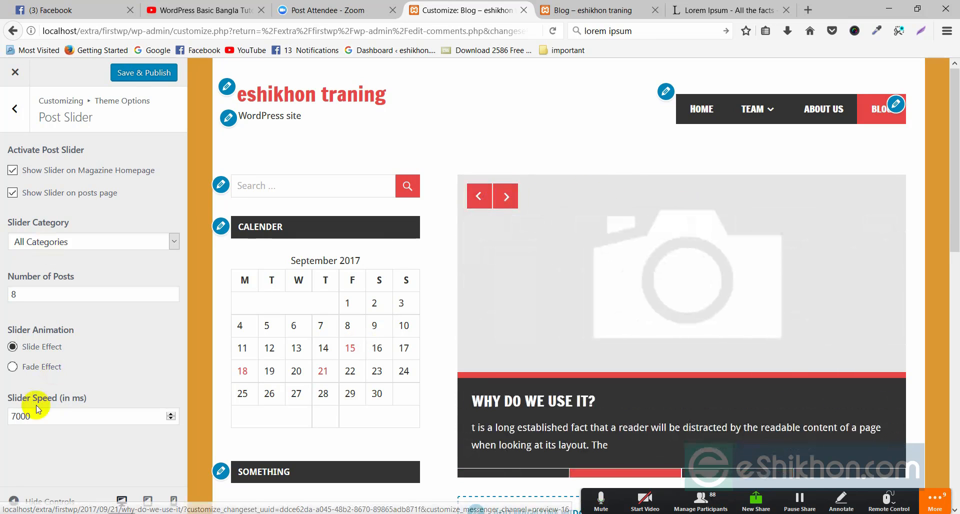
click(124, 75)
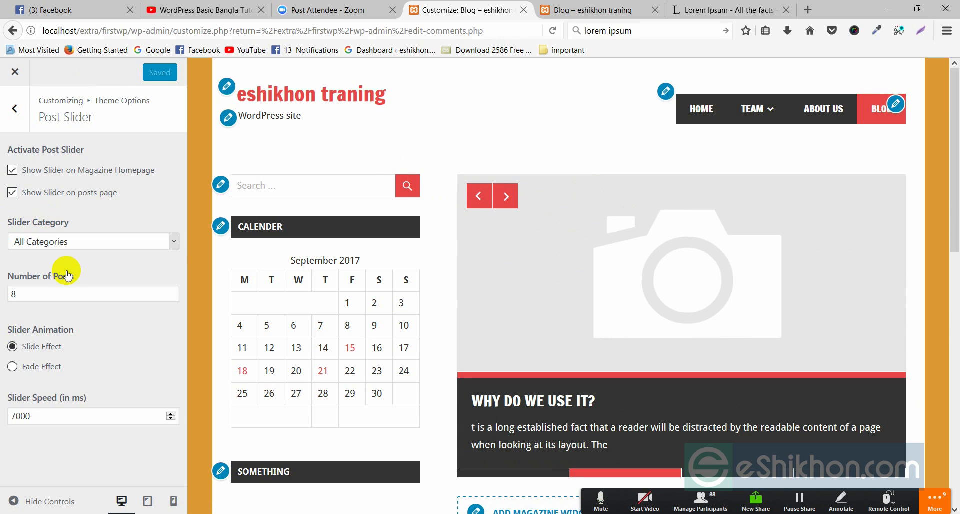
Step: Open More Features and read the Pro Version Add-on description
click(17, 108)
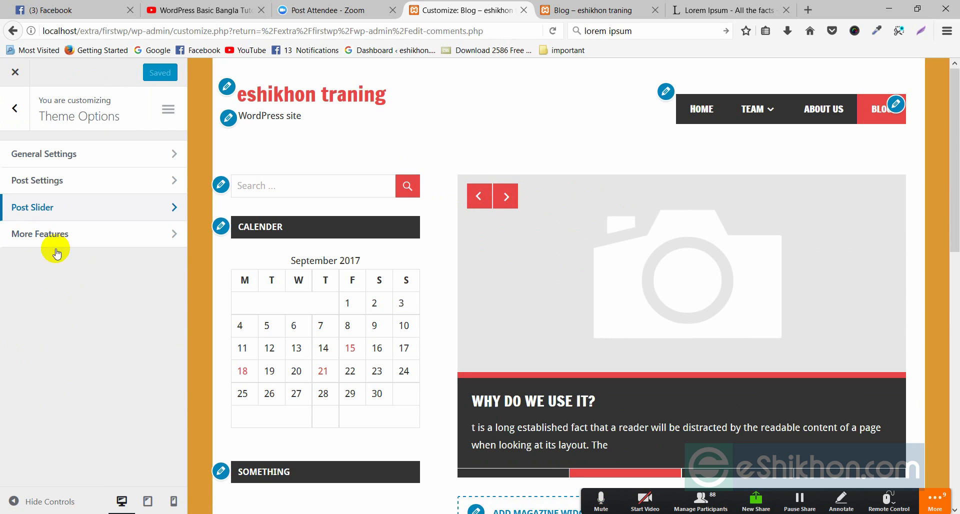
click(44, 239)
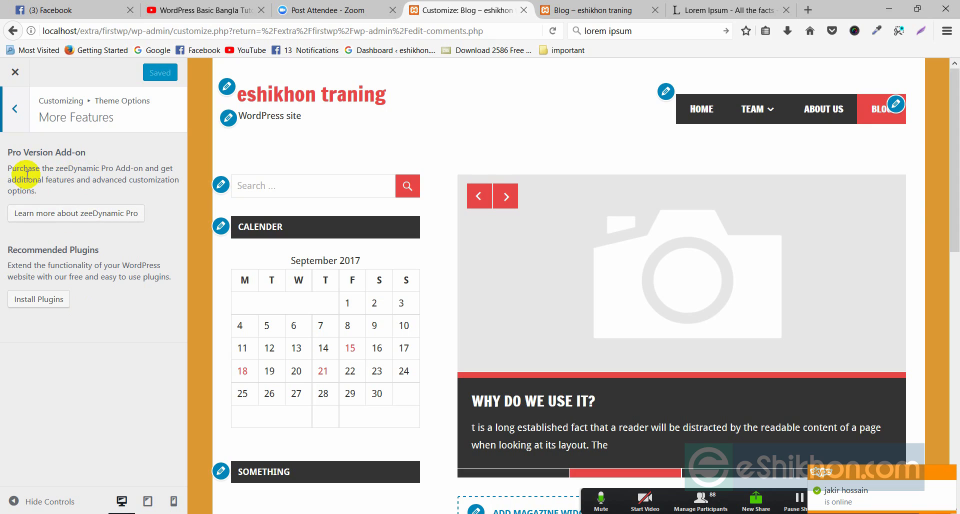
drag(7, 168, 99, 188)
click(83, 173)
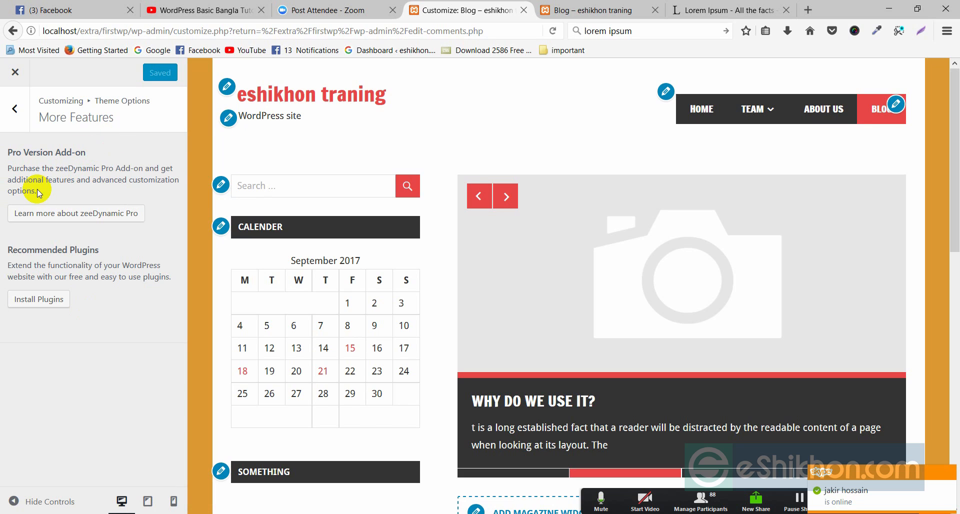
drag(37, 189, 9, 176)
click(9, 176)
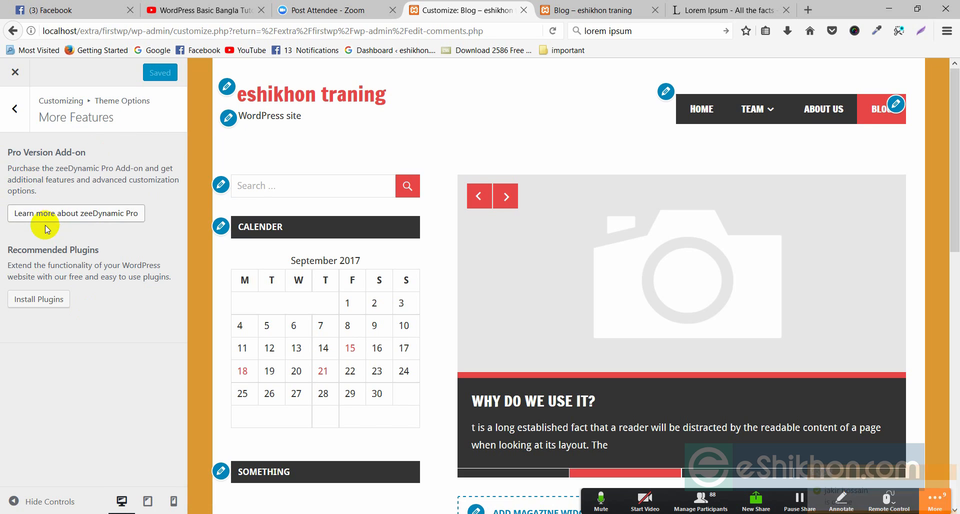
Step: Back out of More Features, toggle the Theme Options help links, and return to the main Customizer list
click(14, 108)
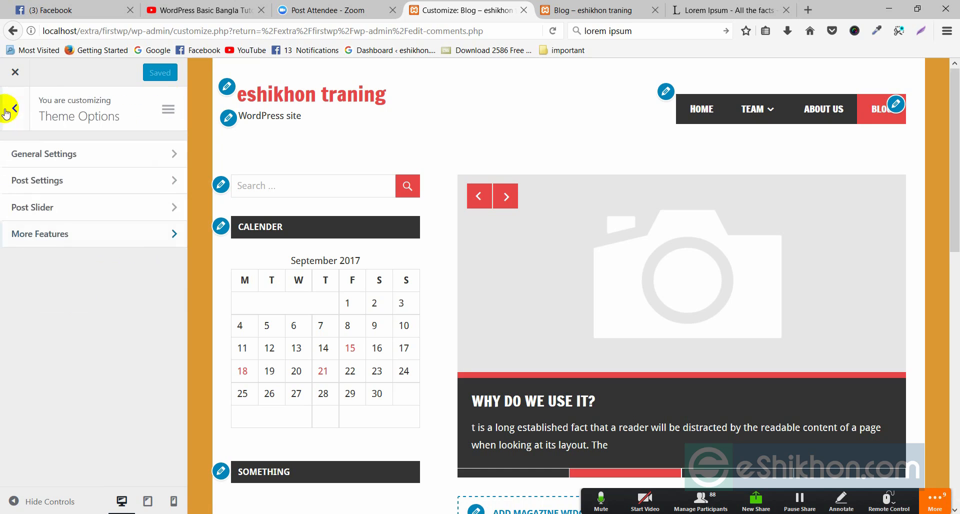
click(169, 112)
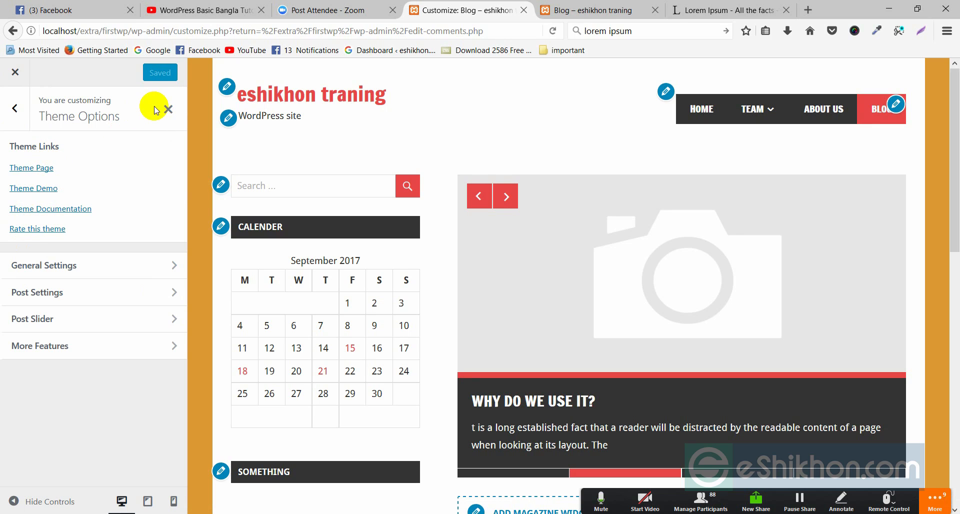
click(16, 109)
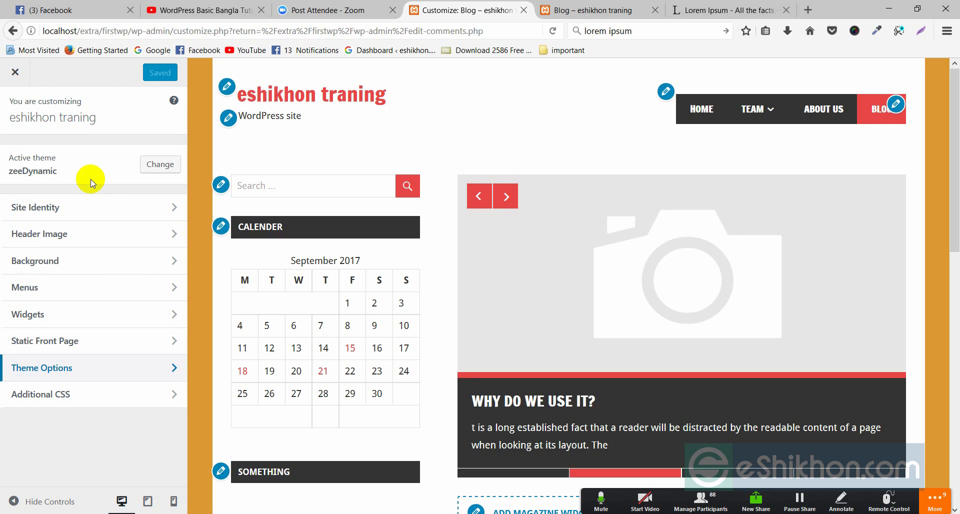
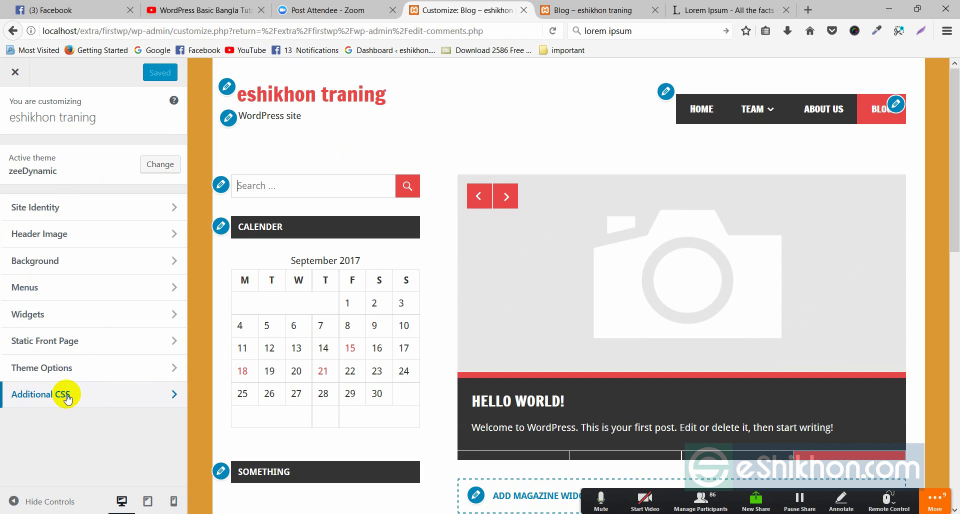
Step: Look into the Additional CSS editor, then close the Customizer without adding any CSS
click(161, 395)
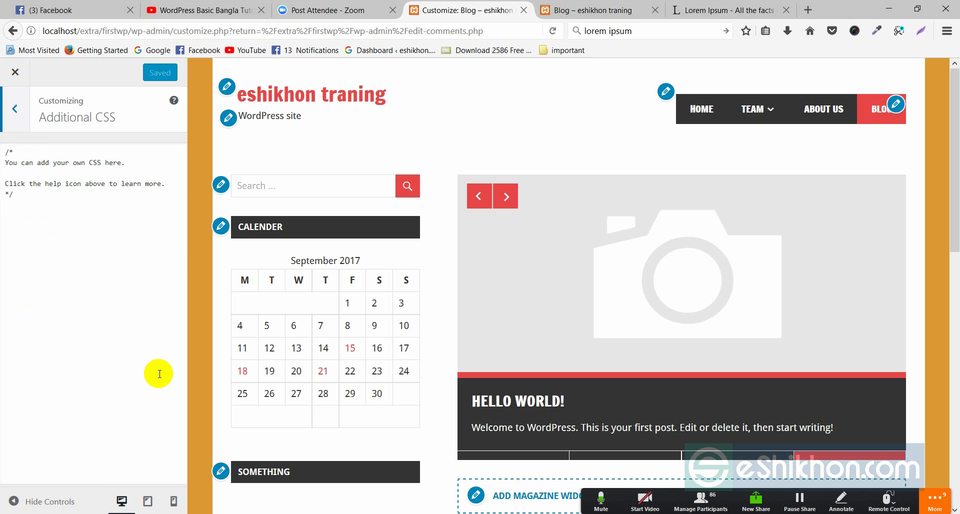
click(15, 194)
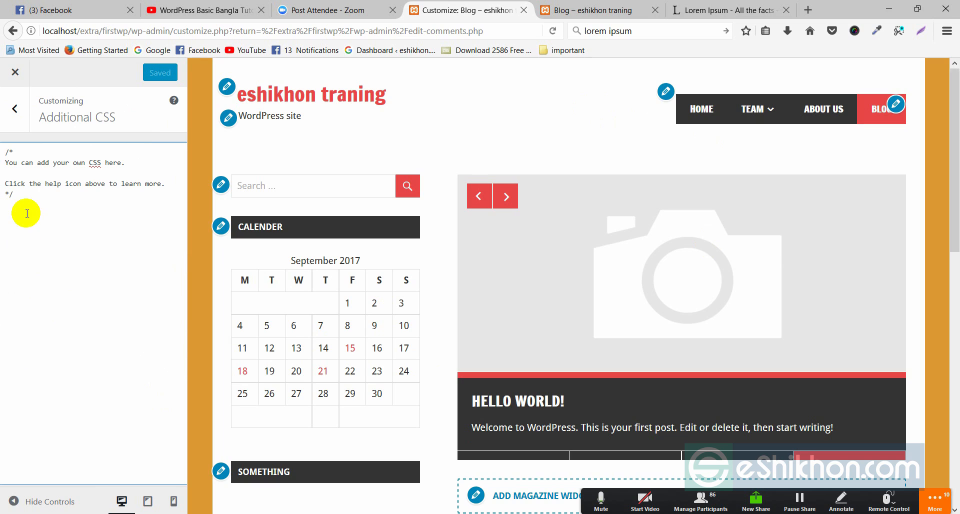
click(15, 108)
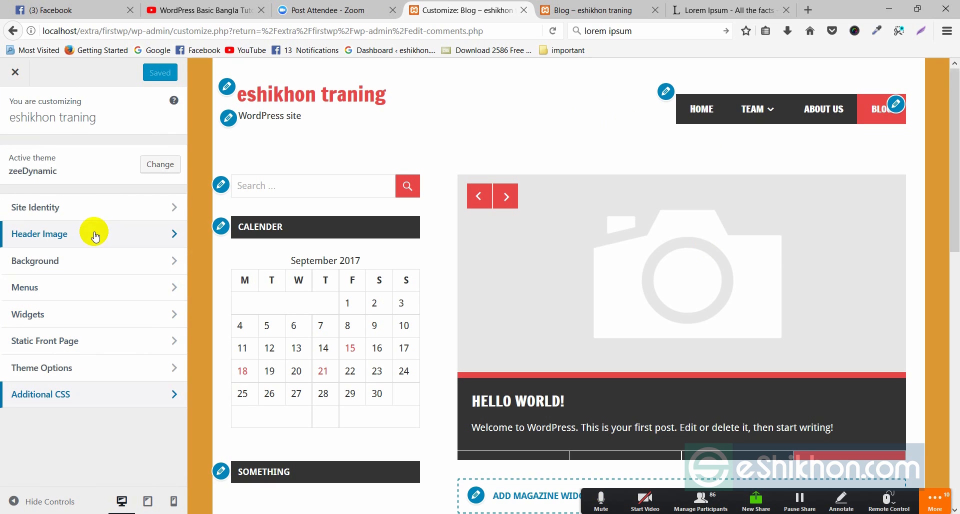
click(15, 73)
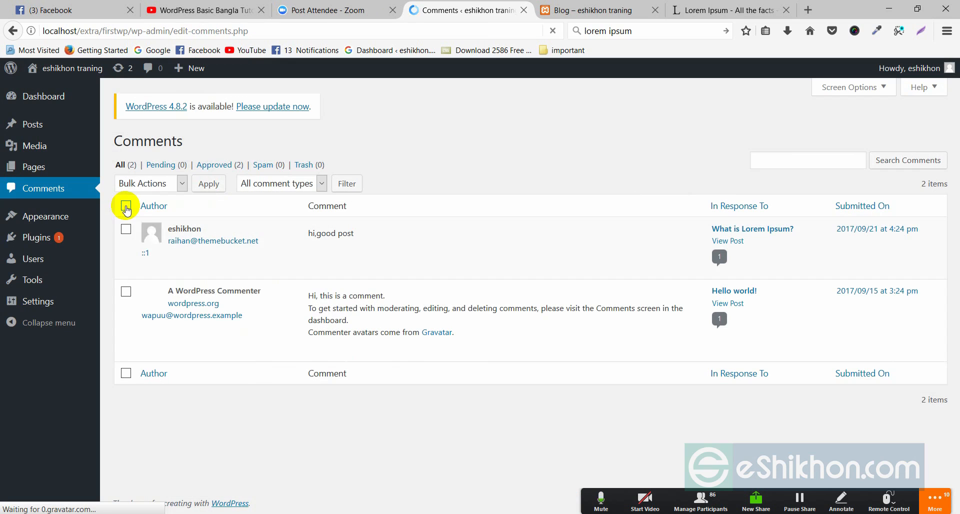
Step: Open the site Customizer from the Appearance menu, then dismiss it
mouse_move(124, 227)
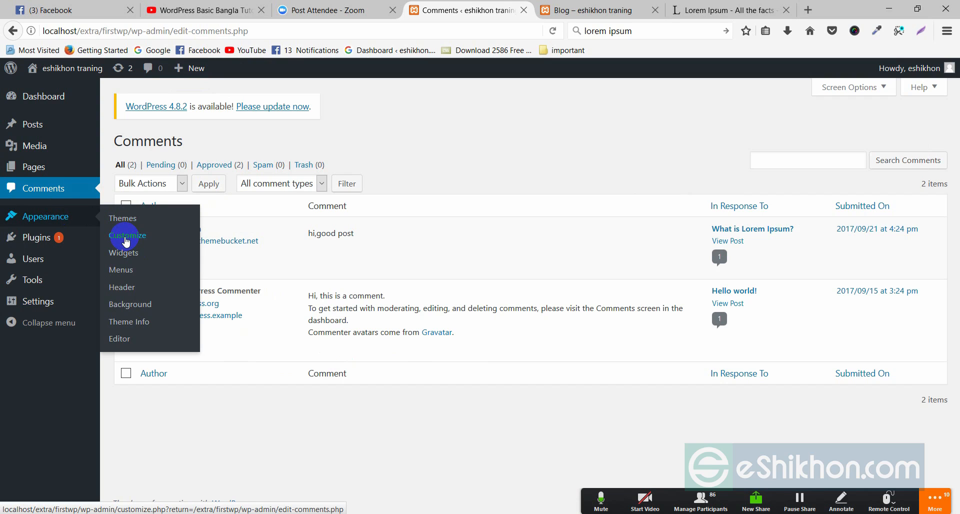
click(132, 242)
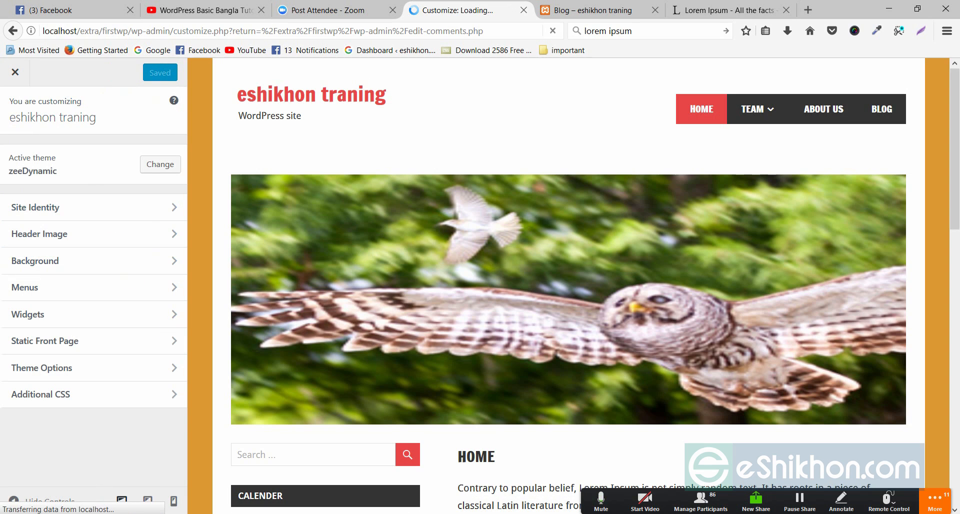
click(935, 502)
key(Escape)
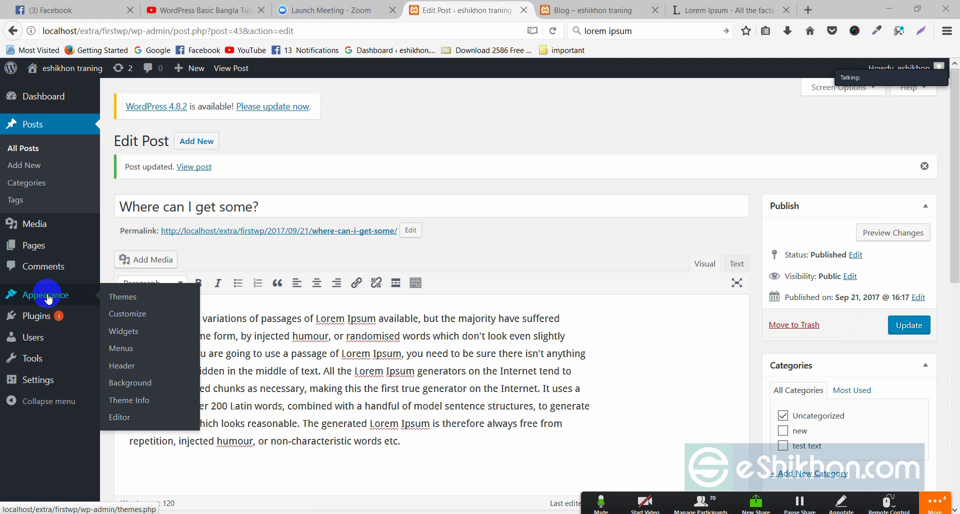
Step: Open the Header Image panel showing the owl header, then back out and close the Customizer
click(42, 298)
mouse_move(42, 298)
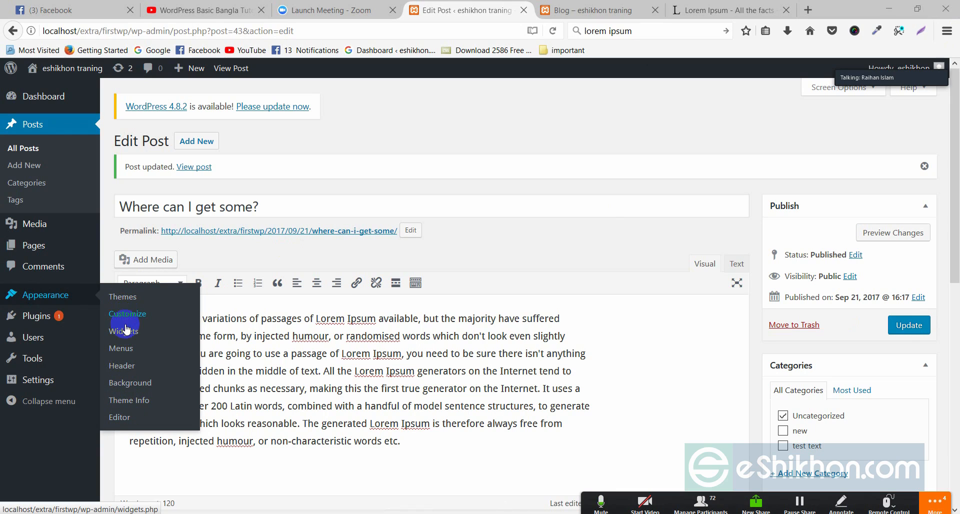
right_click(129, 369)
click(129, 369)
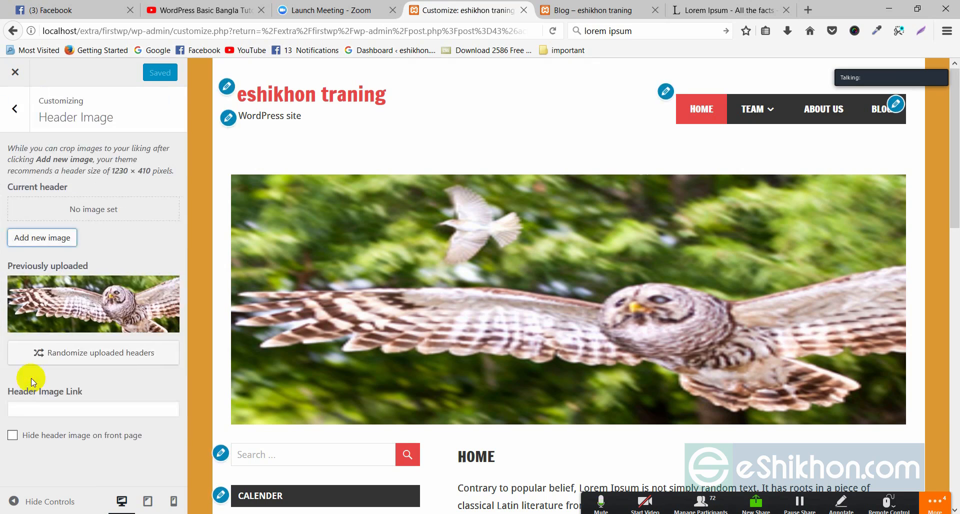
click(50, 331)
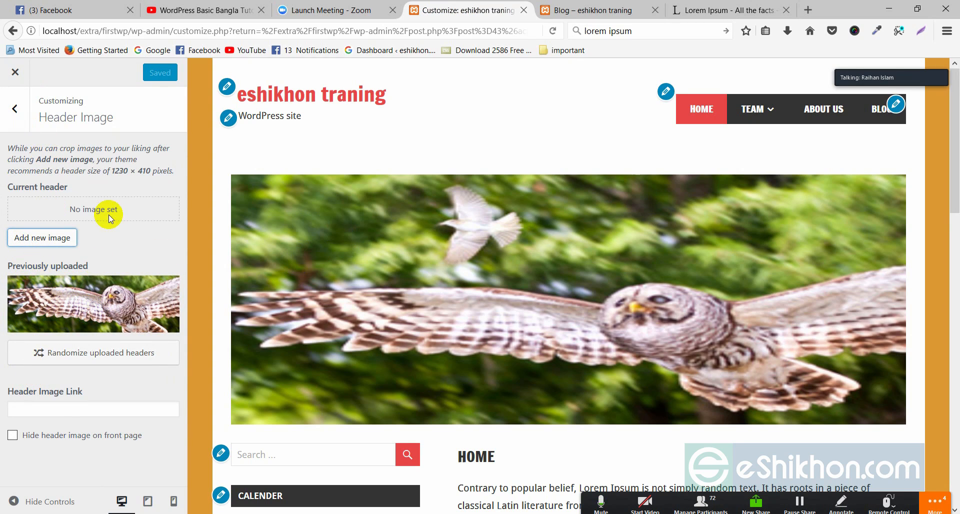
click(16, 109)
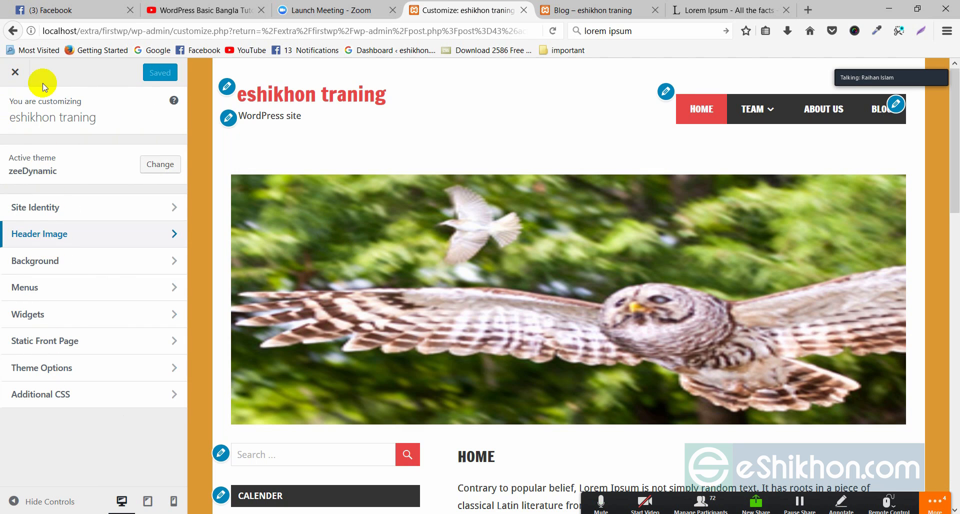
click(16, 73)
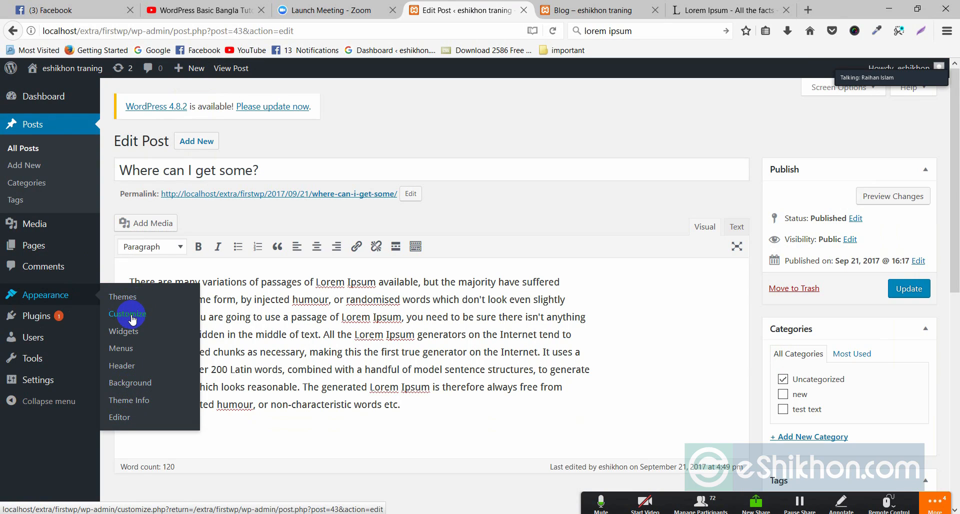
Step: Open the Background settings, glance at the Blog page tab, and close the Customizer
click(134, 384)
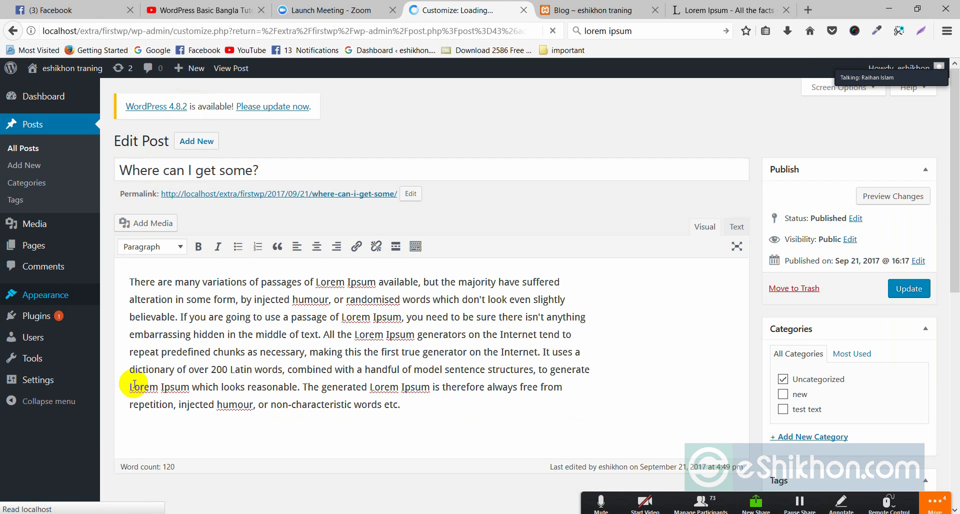
click(645, 6)
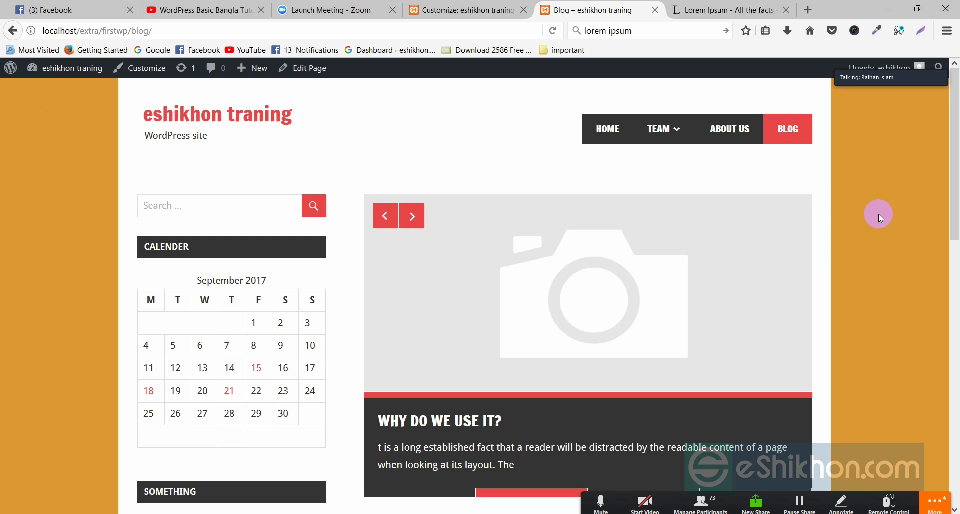
click(440, 10)
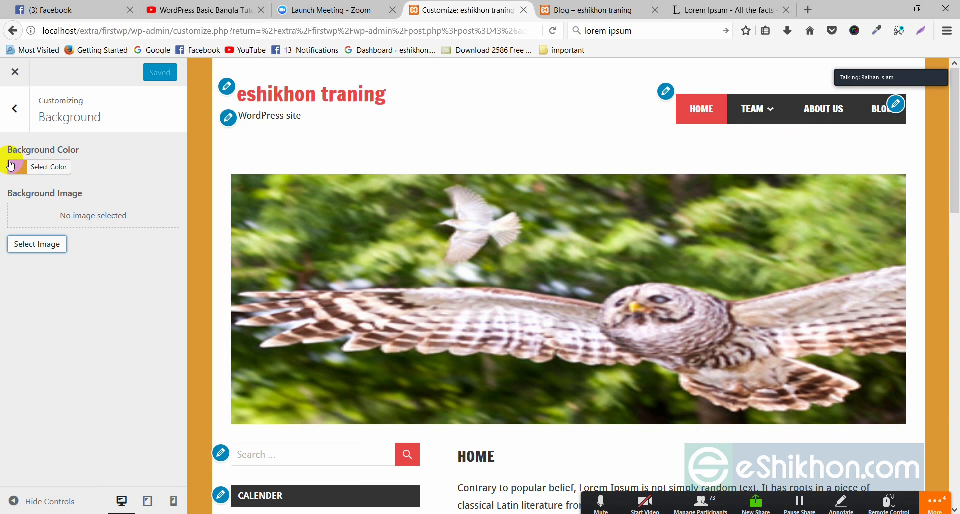
click(15, 74)
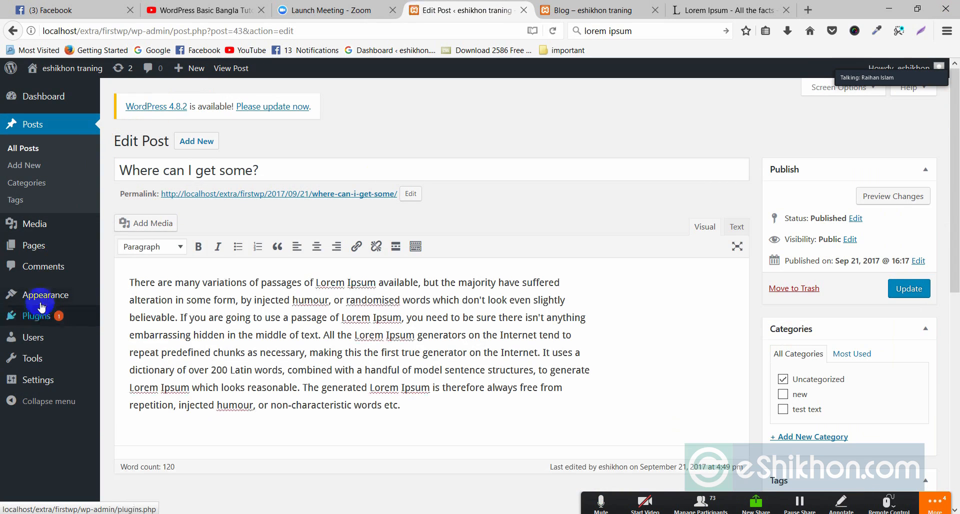
mouse_move(47, 319)
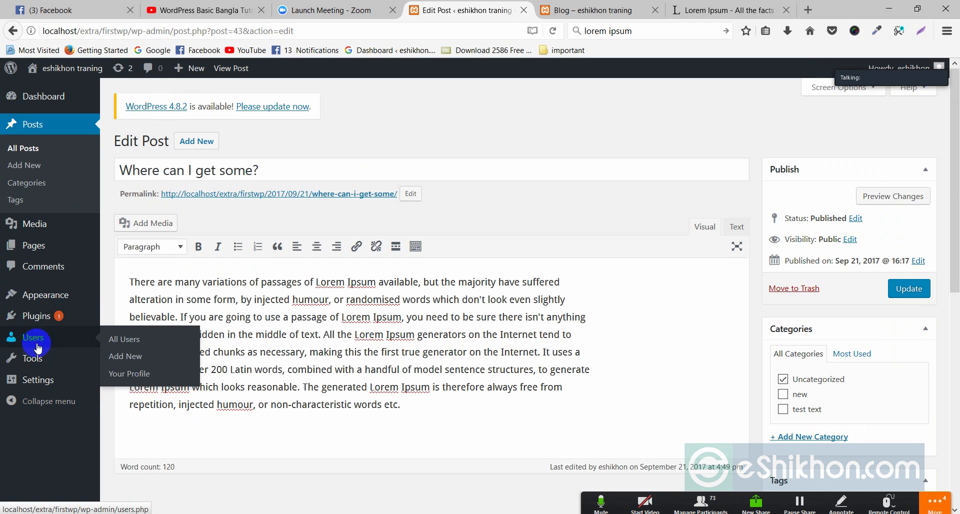
Step: Open the admin user's Profile via Users > All Users and scroll to Admin Color Scheme
mouse_move(33, 344)
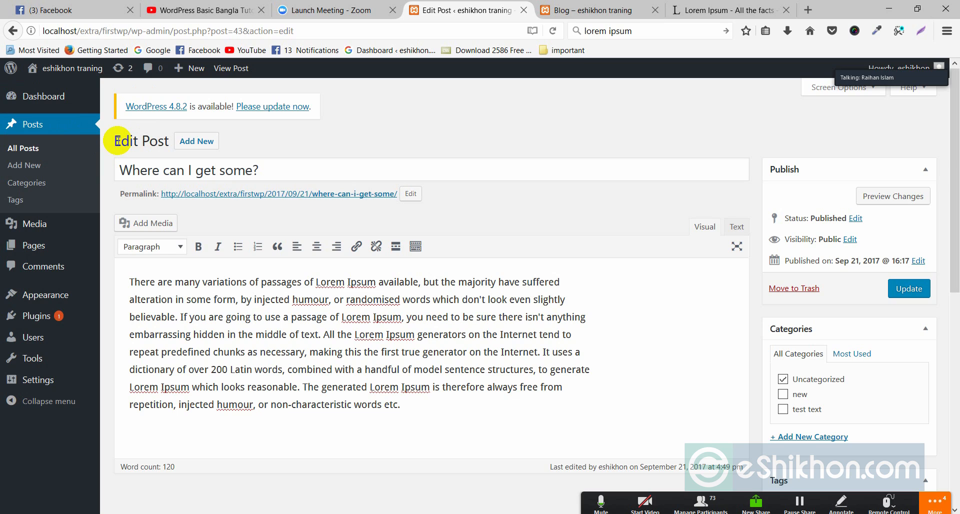
mouse_move(74, 69)
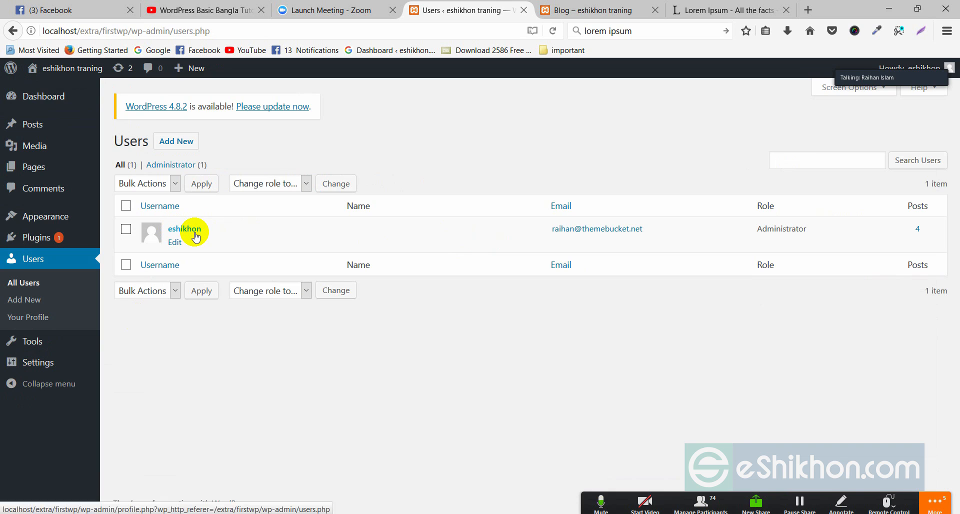
mouse_move(105, 168)
mouse_move(209, 246)
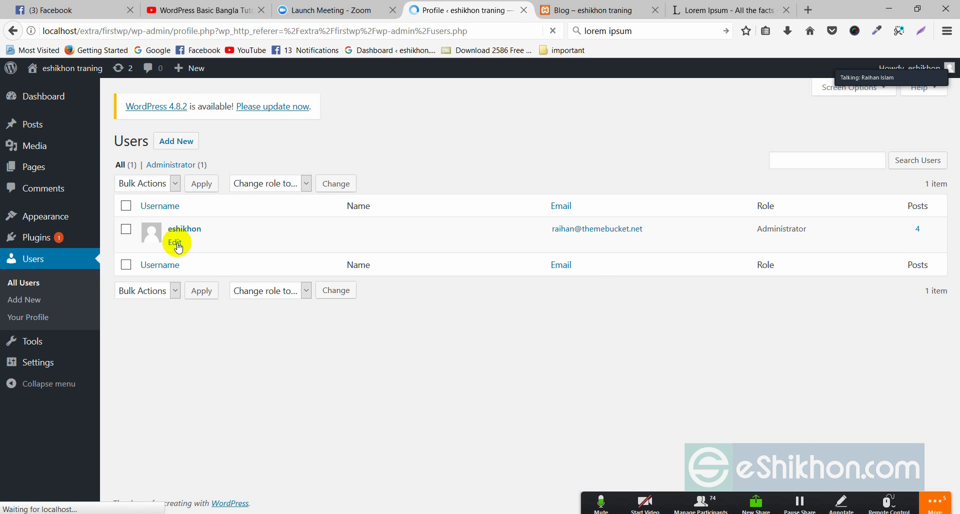
scroll(306, 240, down, 2)
scroll(306, 240, down, 4)
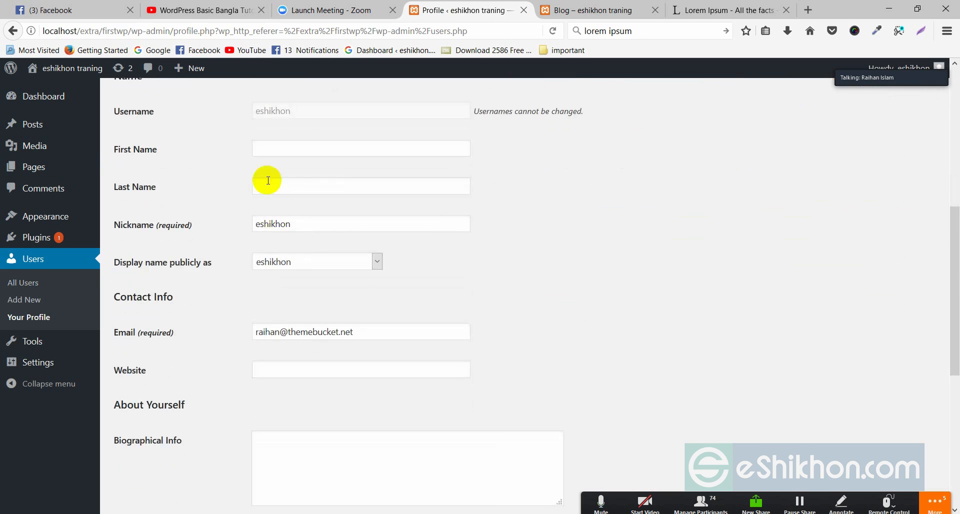
scroll(280, 379, down, 4)
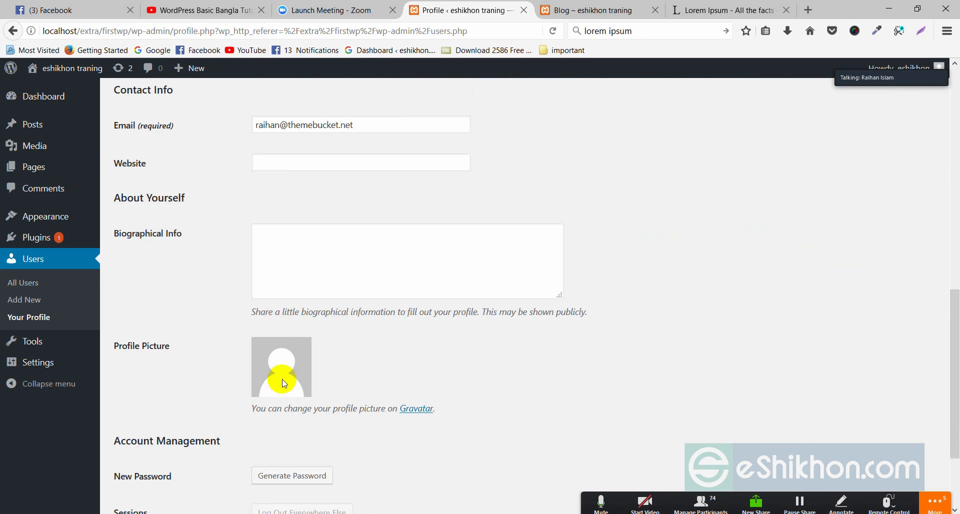
scroll(291, 330, up, 7)
scroll(307, 317, down, 4)
scroll(307, 317, down, 5)
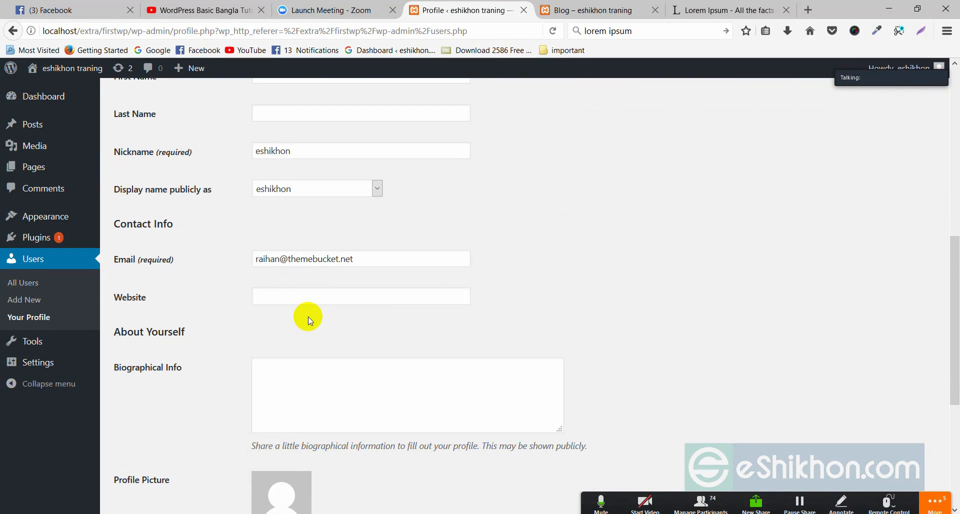
scroll(308, 316, up, 7)
scroll(305, 332, down, 7)
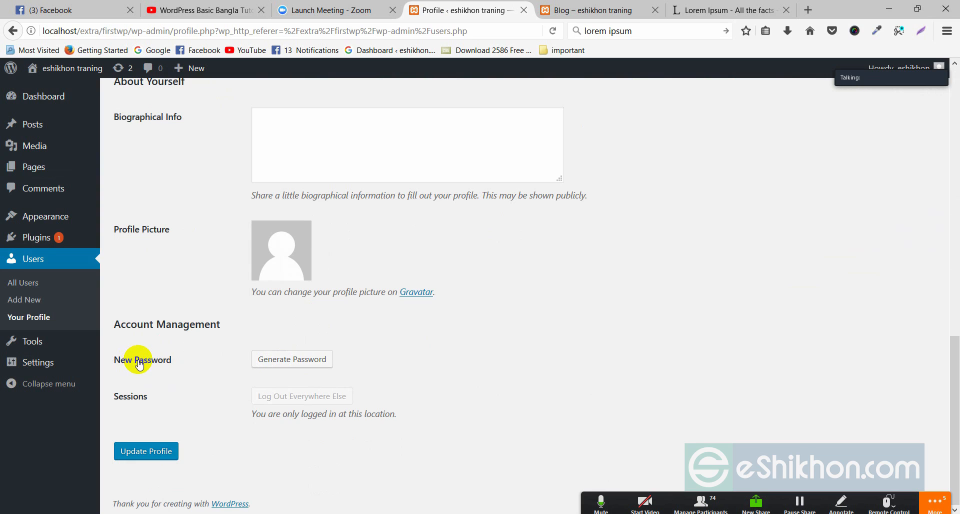
scroll(494, 362, up, 10)
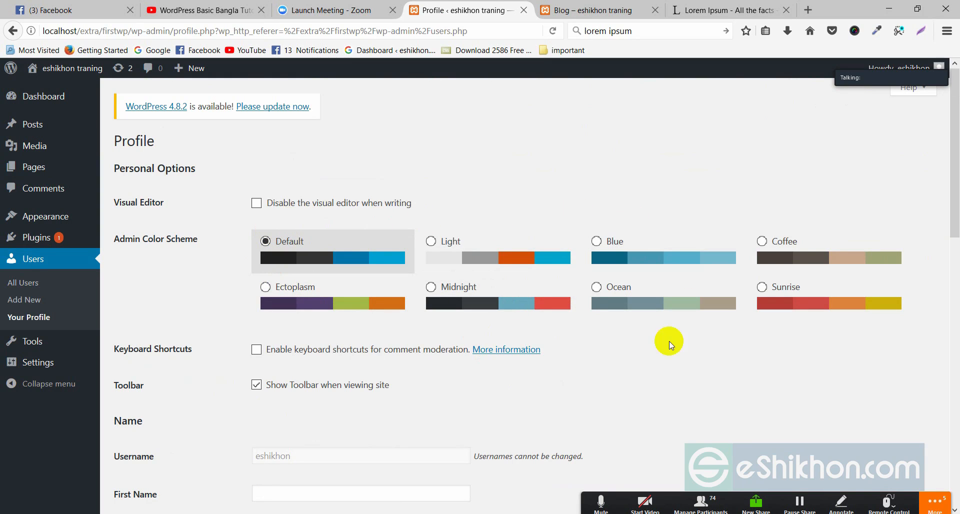
Step: Preview Light, Ectoplasm, Midnight, Default, Ocean, Coffee and Blue schemes, settling on Sunrise
click(442, 243)
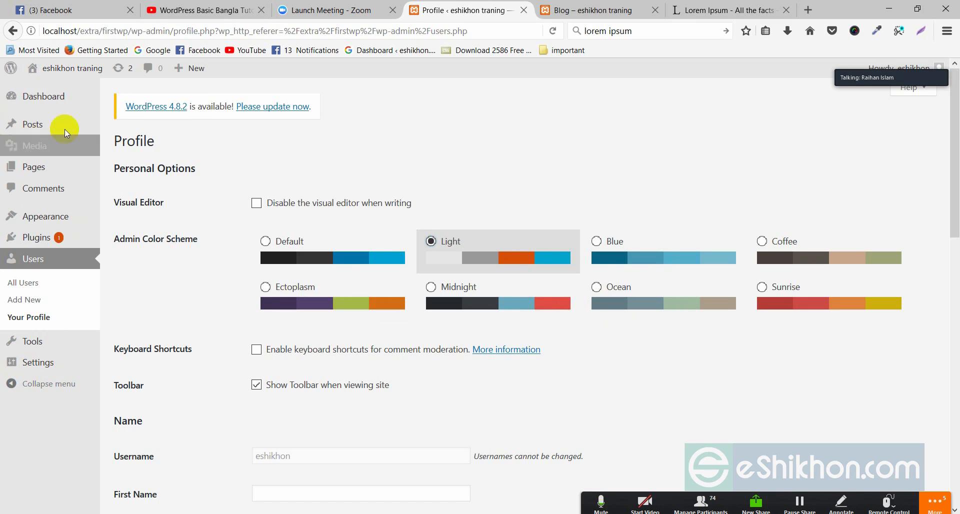
click(266, 287)
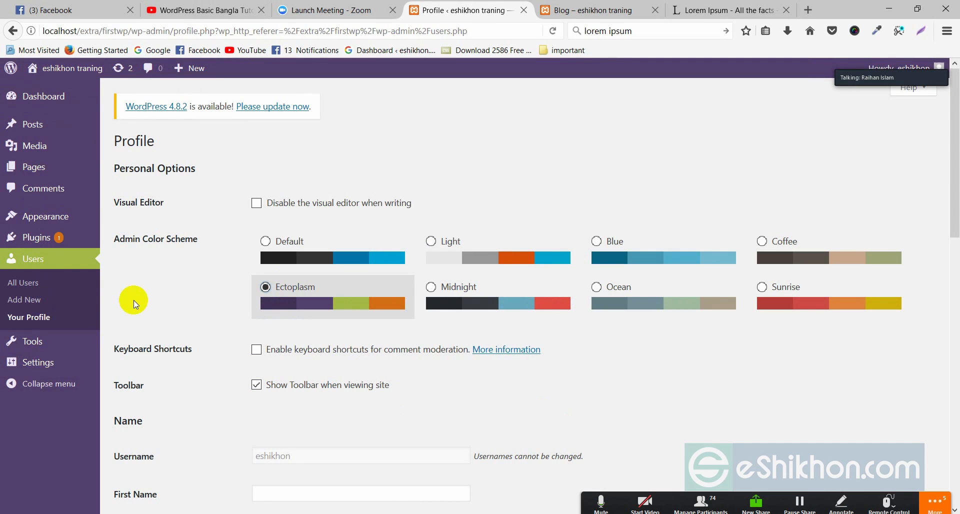
click(457, 284)
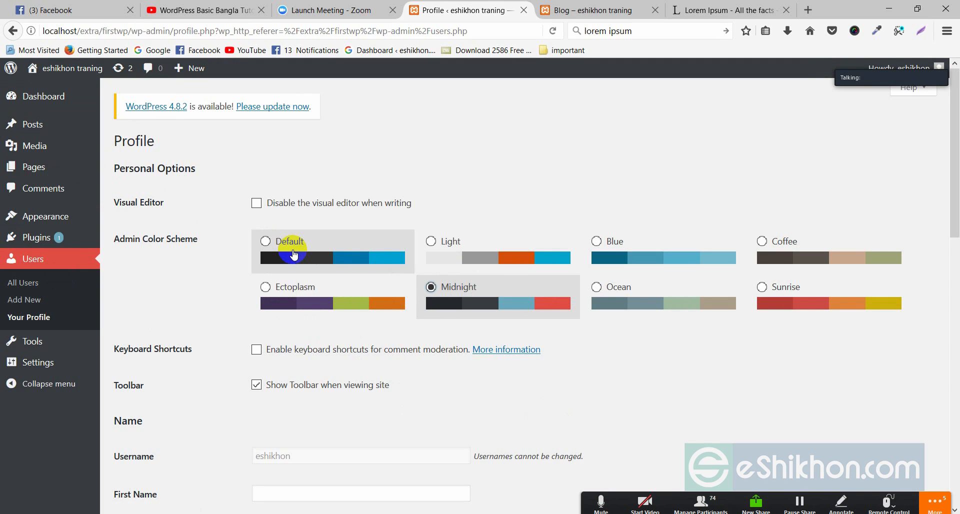
click(265, 242)
click(441, 286)
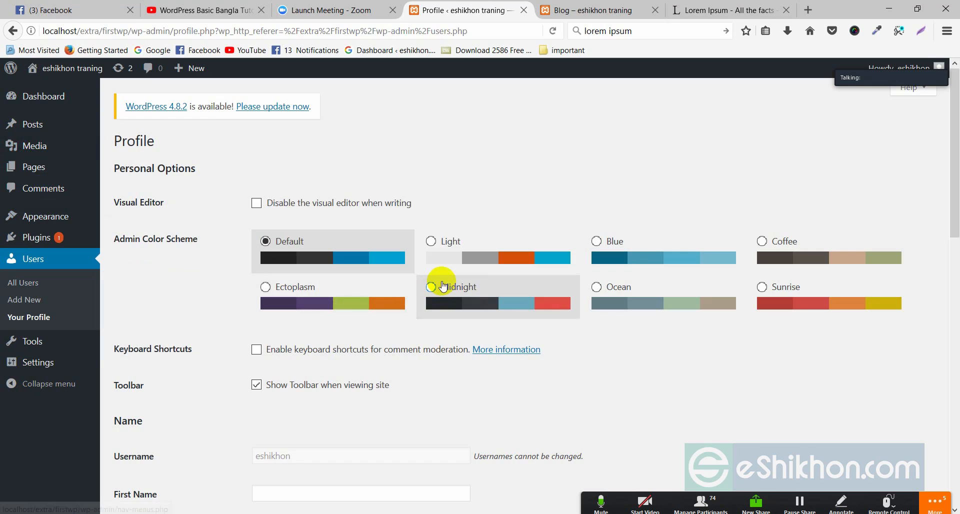
click(620, 293)
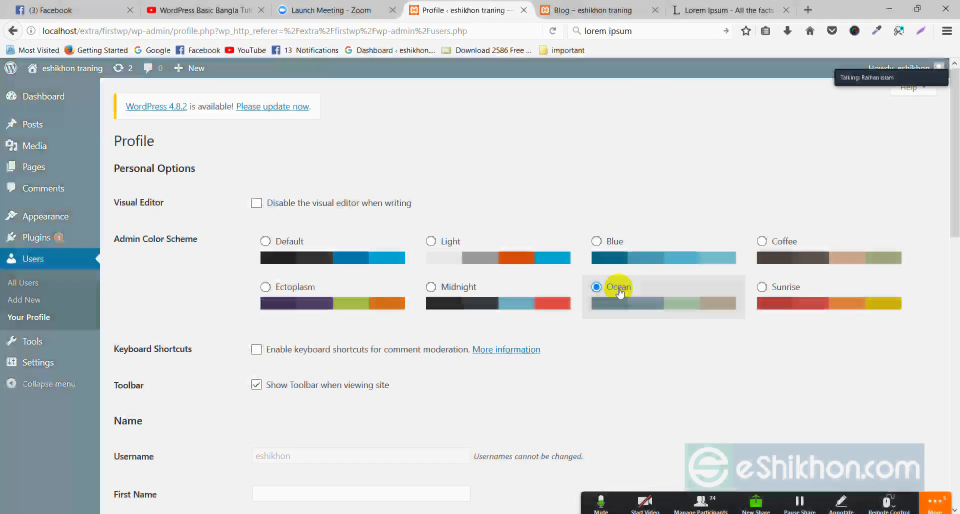
click(784, 287)
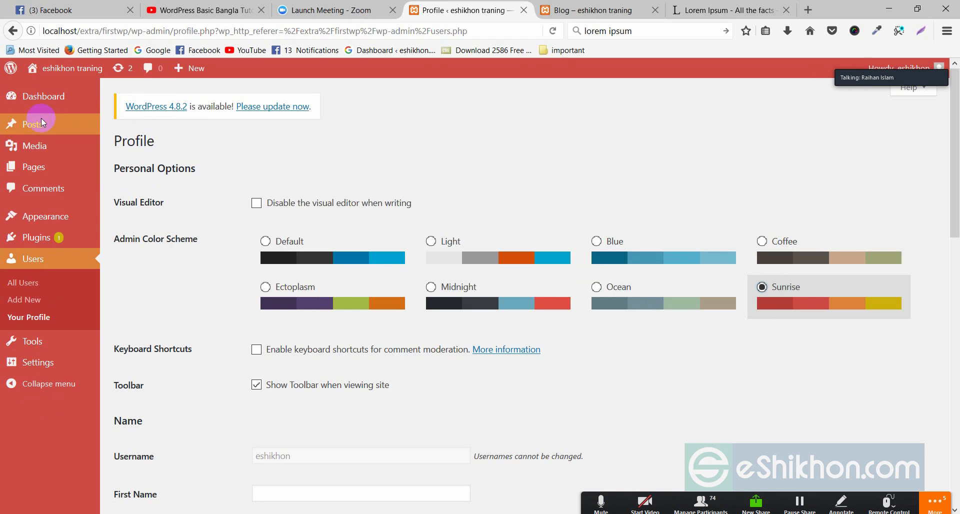
click(774, 245)
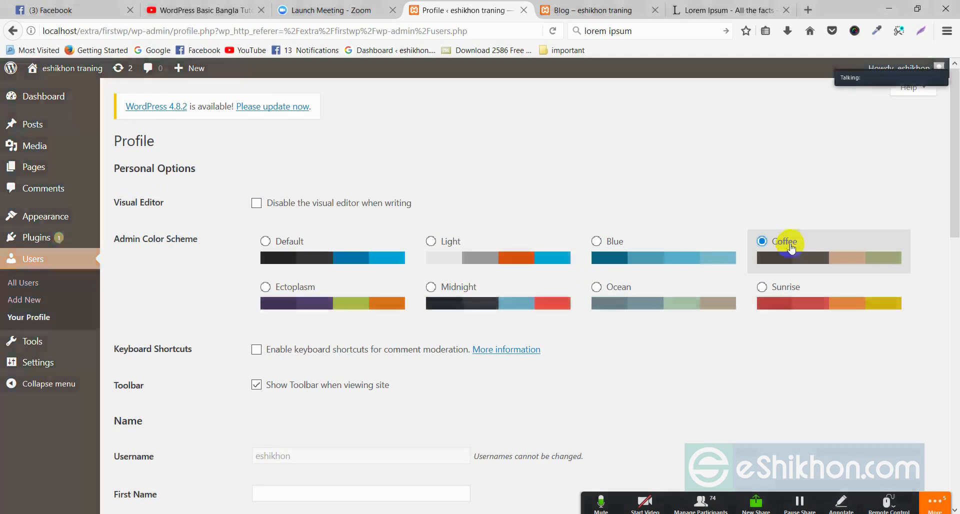
click(615, 244)
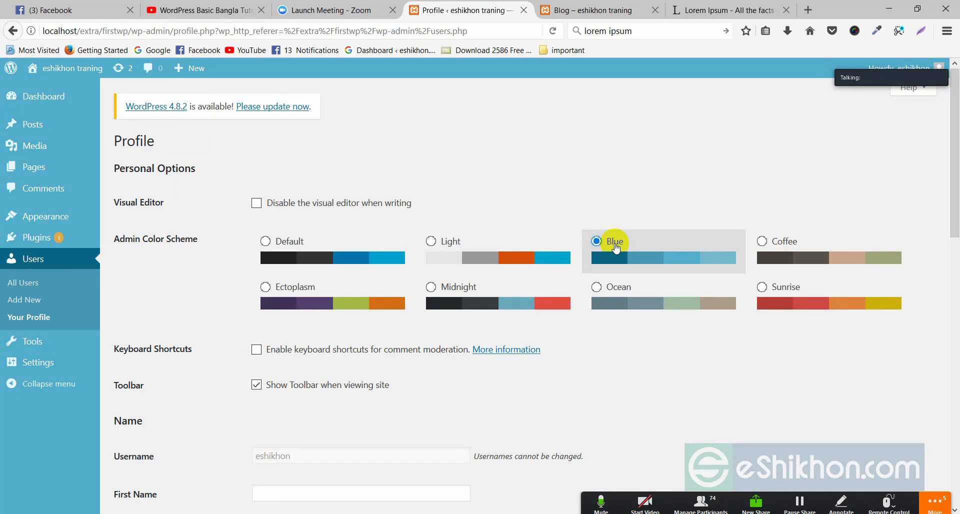
click(770, 296)
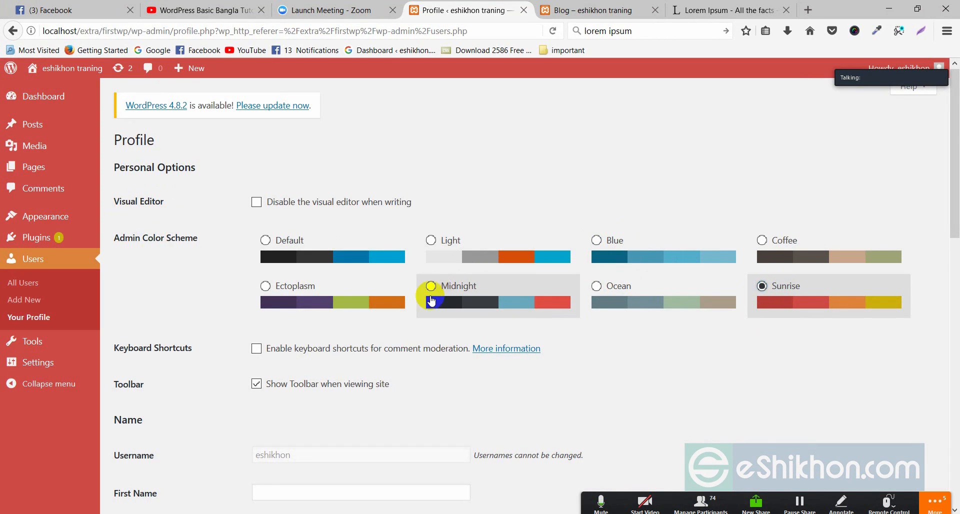
Step: Save the profile with the Sunrise scheme and open the Add New User form
scroll(428, 285, down, 10)
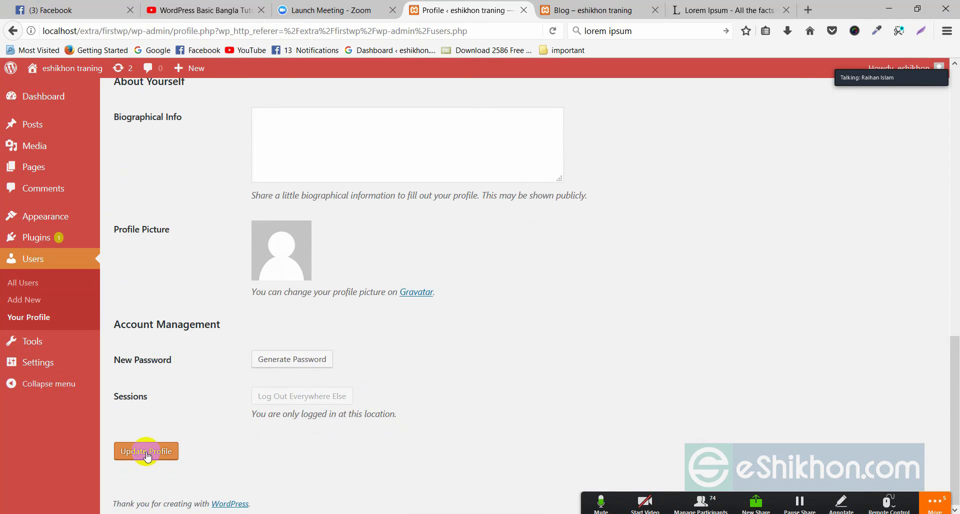
click(147, 455)
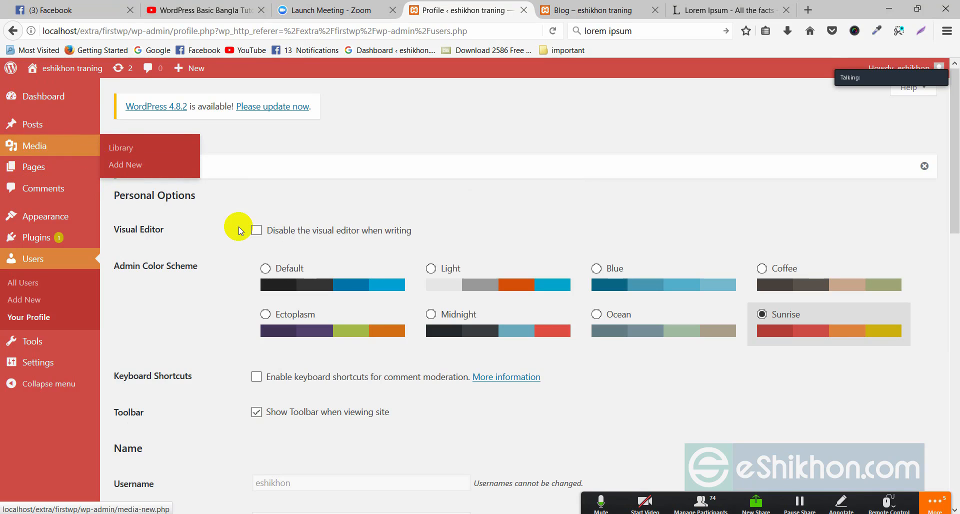
scroll(339, 303, down, 5)
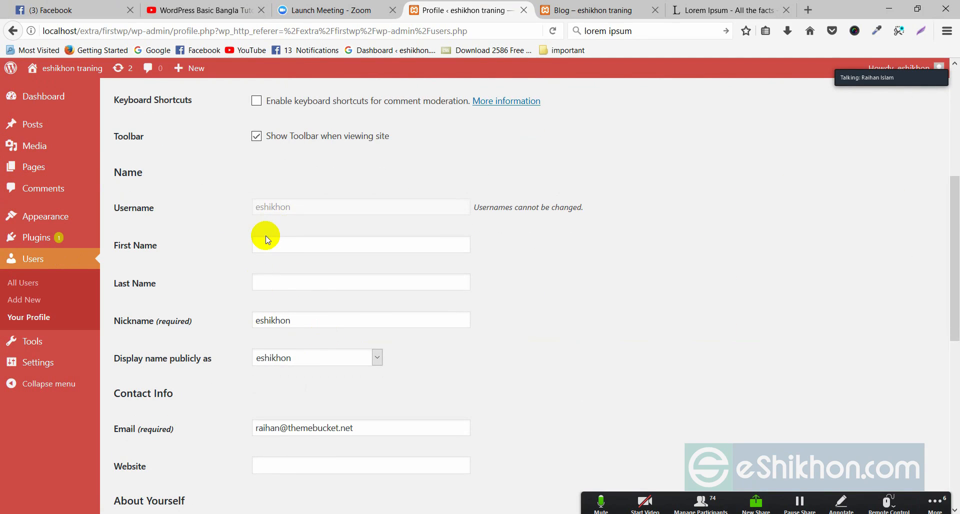
scroll(440, 293, up, 5)
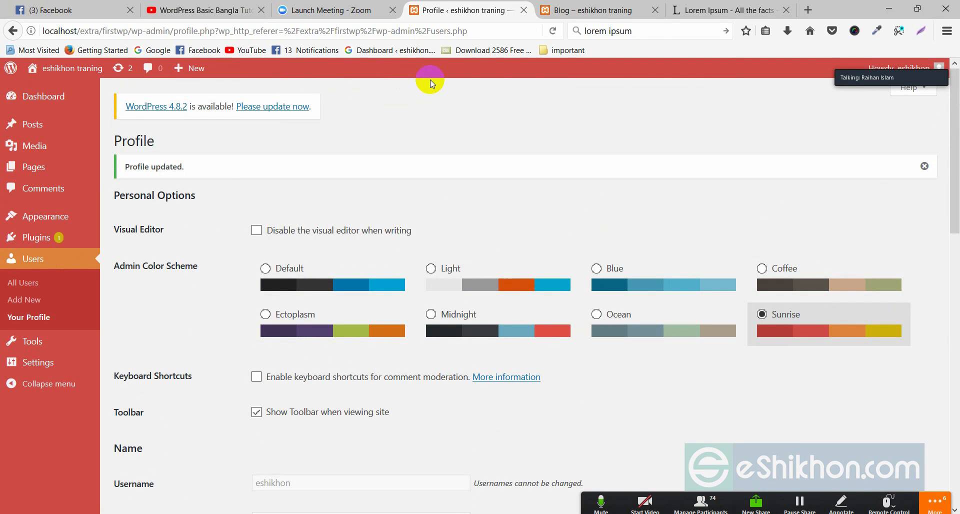
click(277, 281)
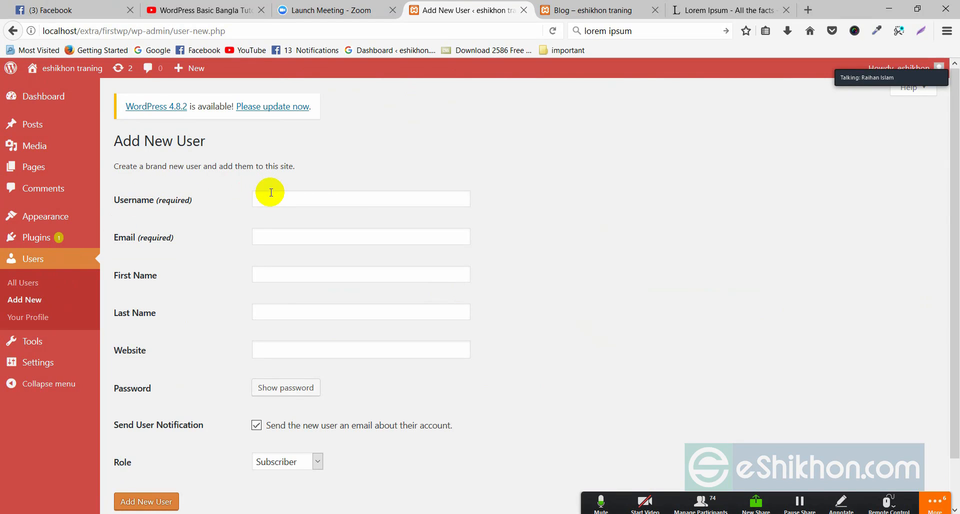
Step: Enter the new user's username, e-mail from a saved suggestion, and first and last name
click(271, 192)
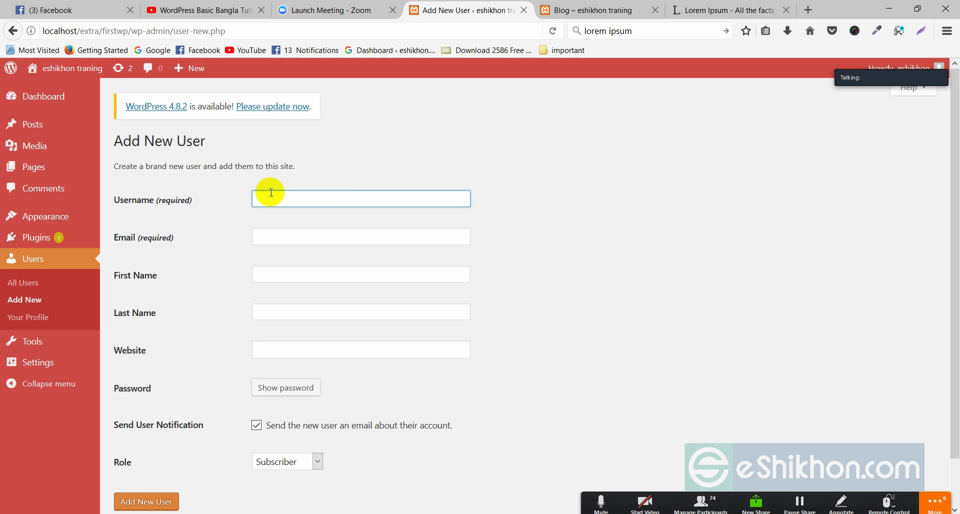
text(raihan)
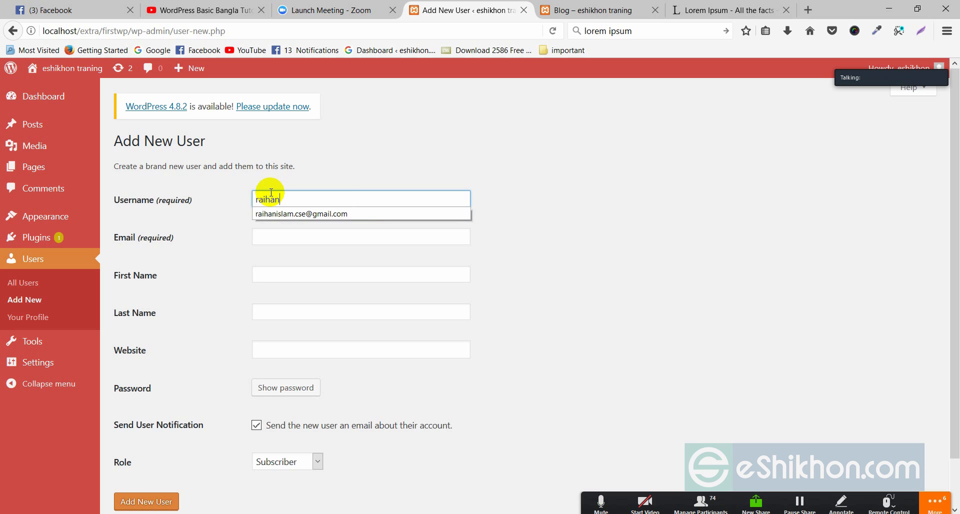
click(271, 234)
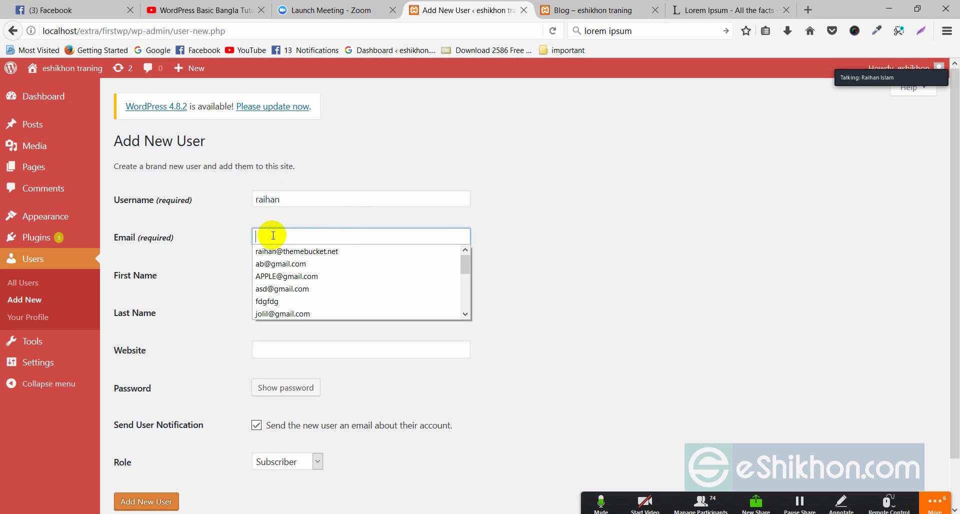
click(287, 277)
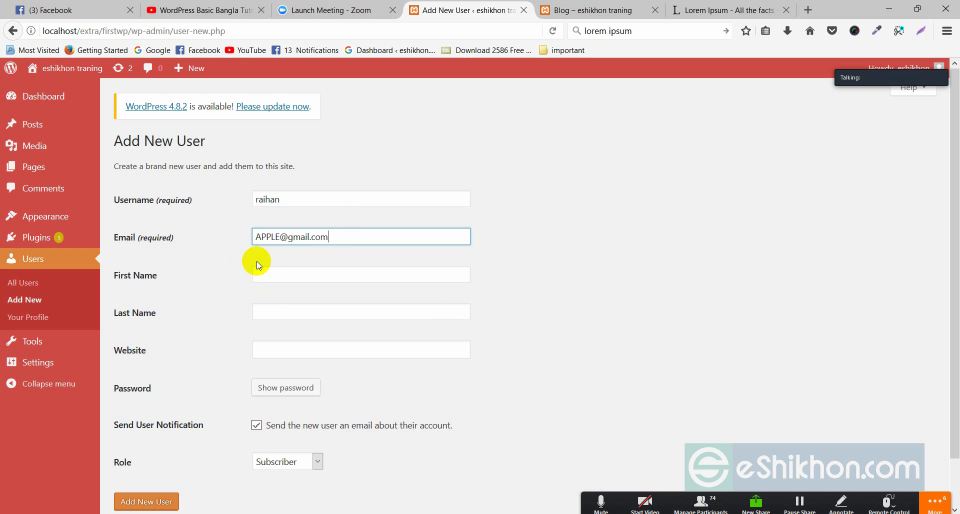
click(269, 269)
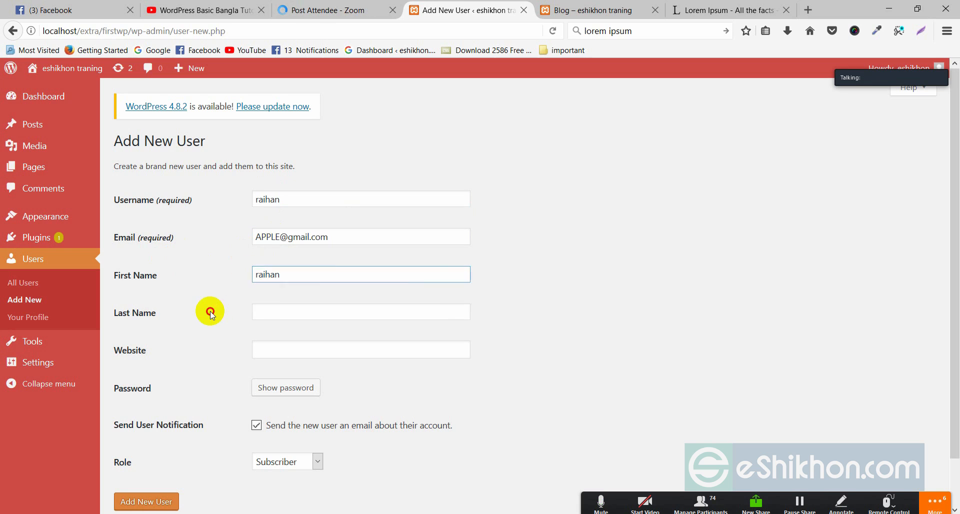
click(281, 307)
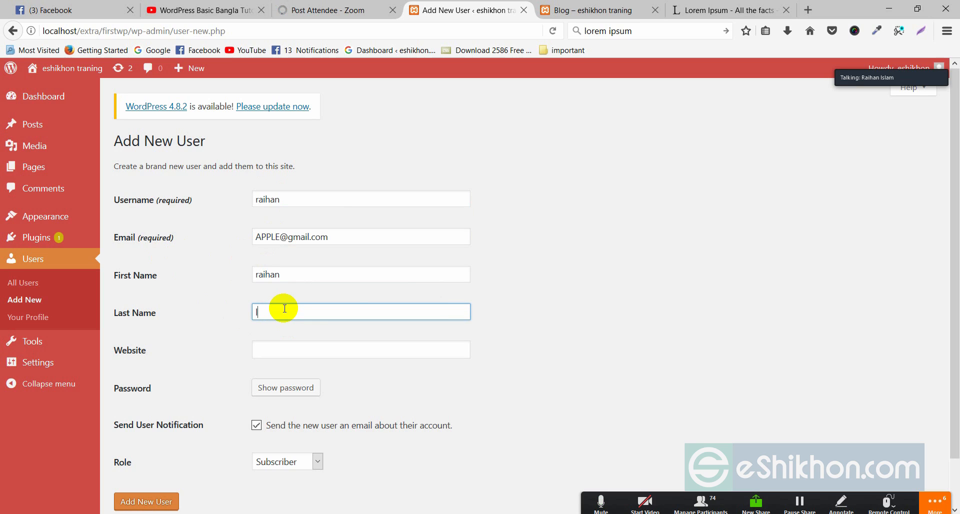
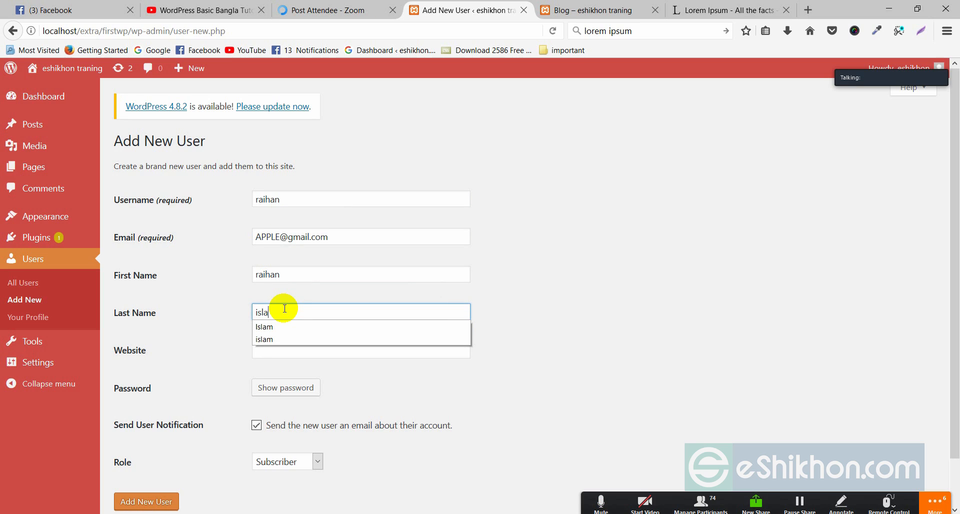
Step: Set a weak password for the new user and confirm its use
click(223, 328)
scroll(161, 281, down, 2)
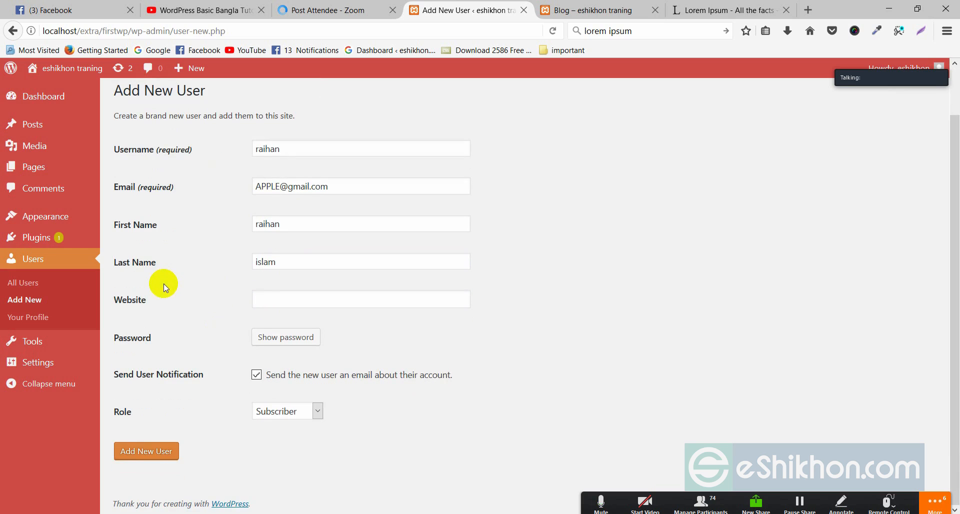
click(279, 305)
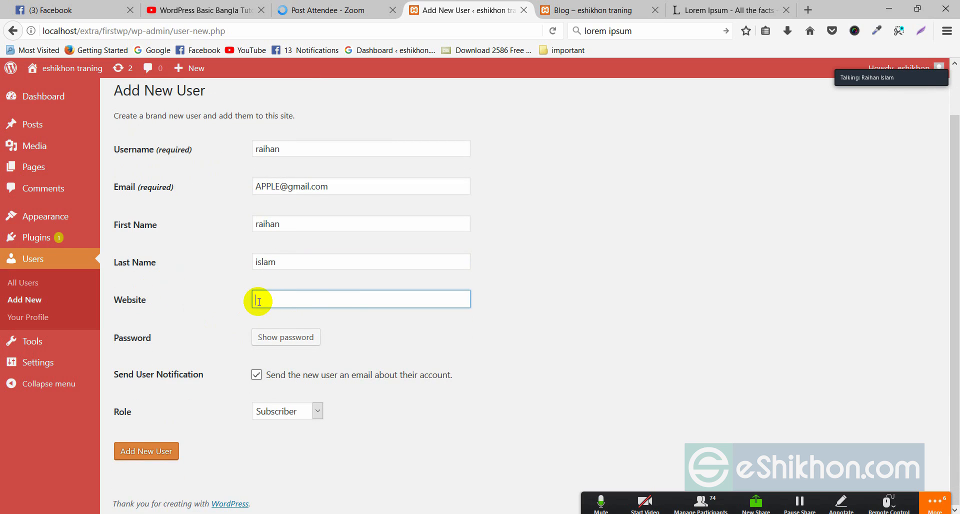
click(296, 343)
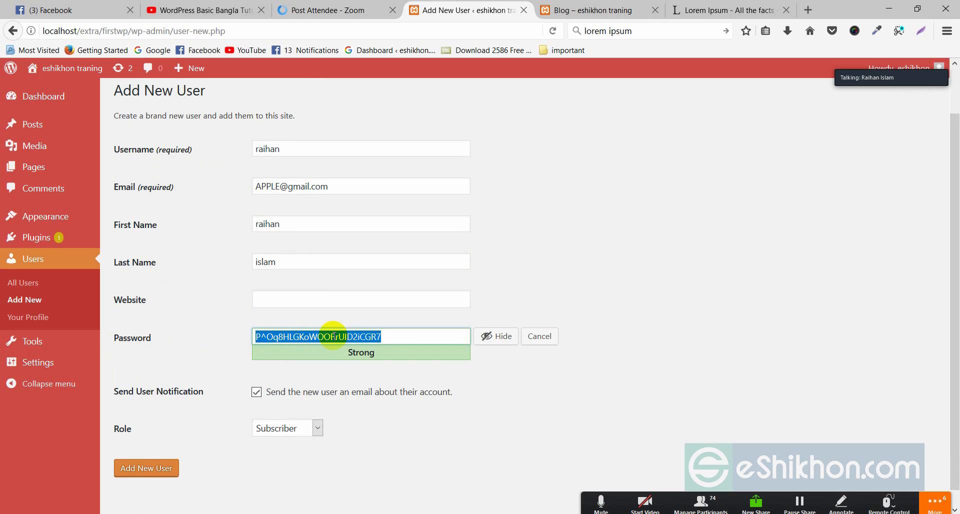
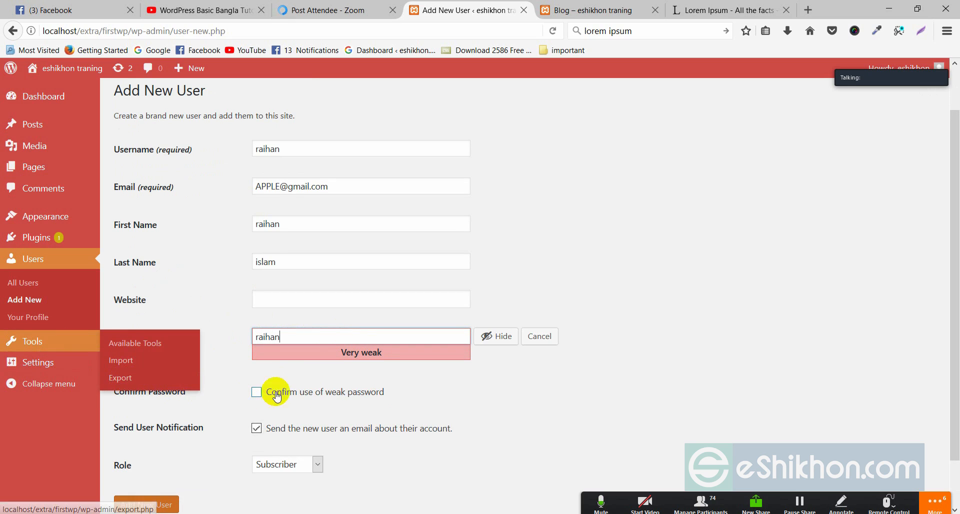
click(346, 400)
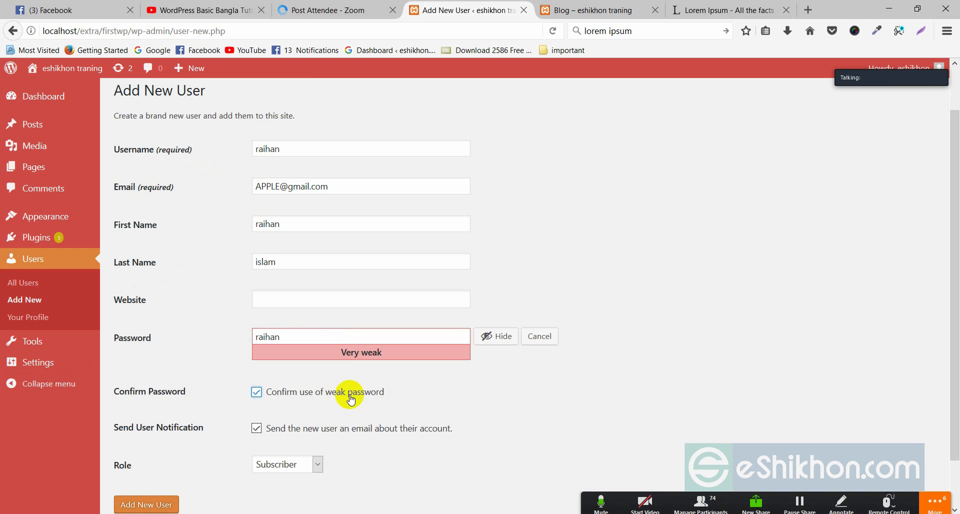
scroll(352, 397, down, 2)
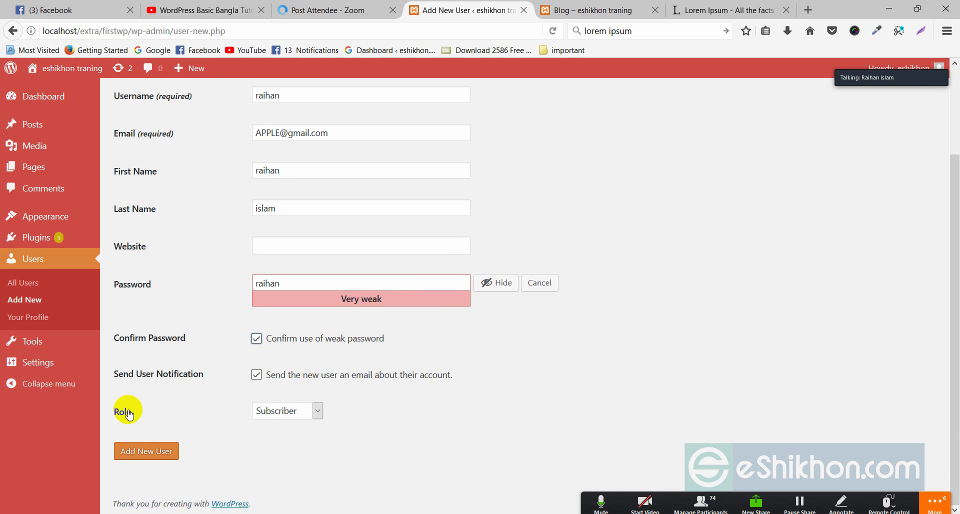
Step: Give the new user the Administrator role and submit the Add New User form
click(41, 178)
click(286, 411)
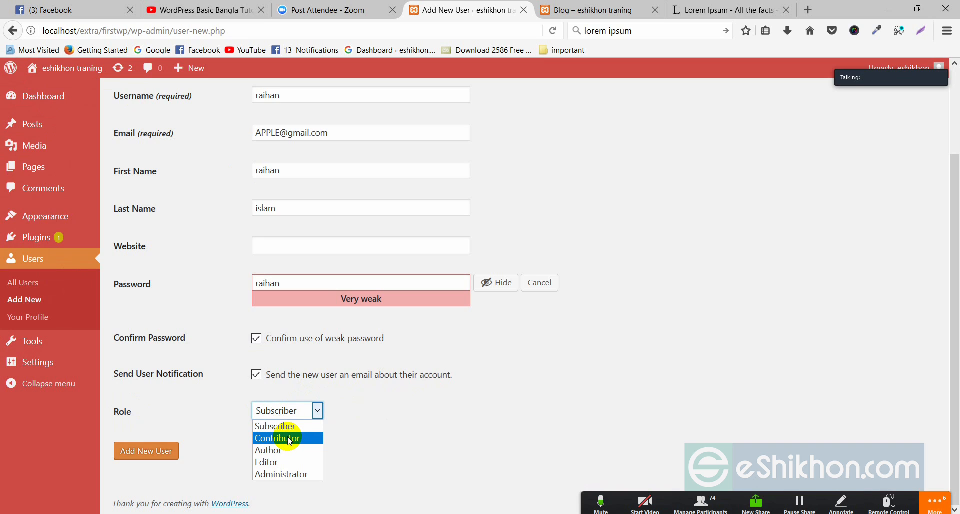
click(276, 477)
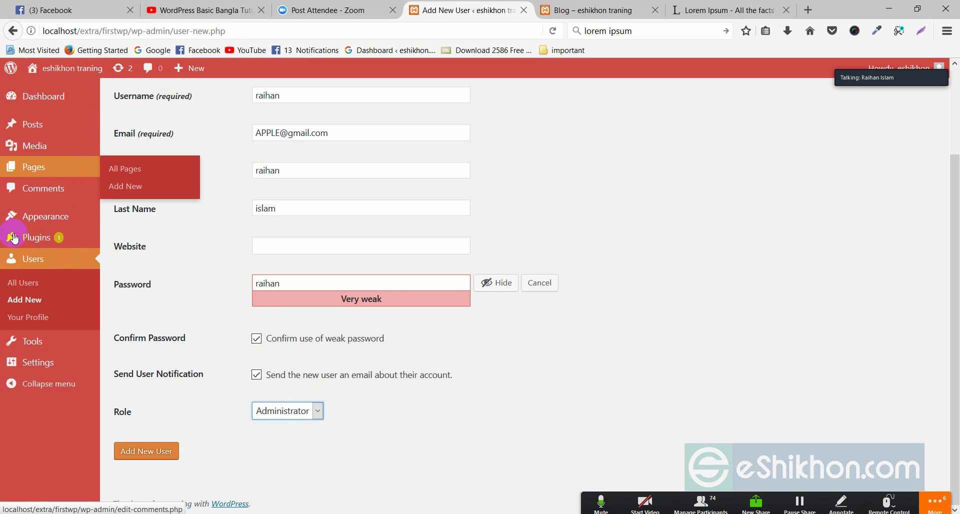
click(278, 410)
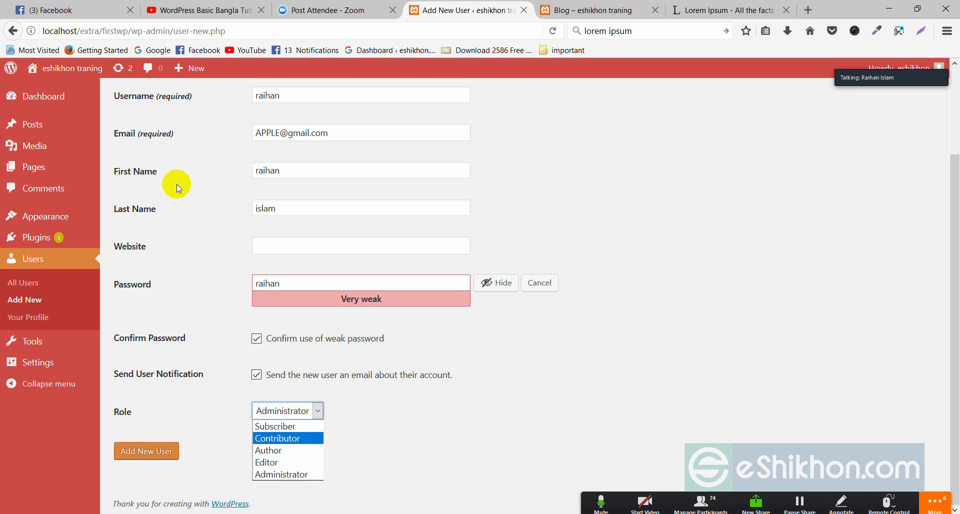
mouse_move(40, 126)
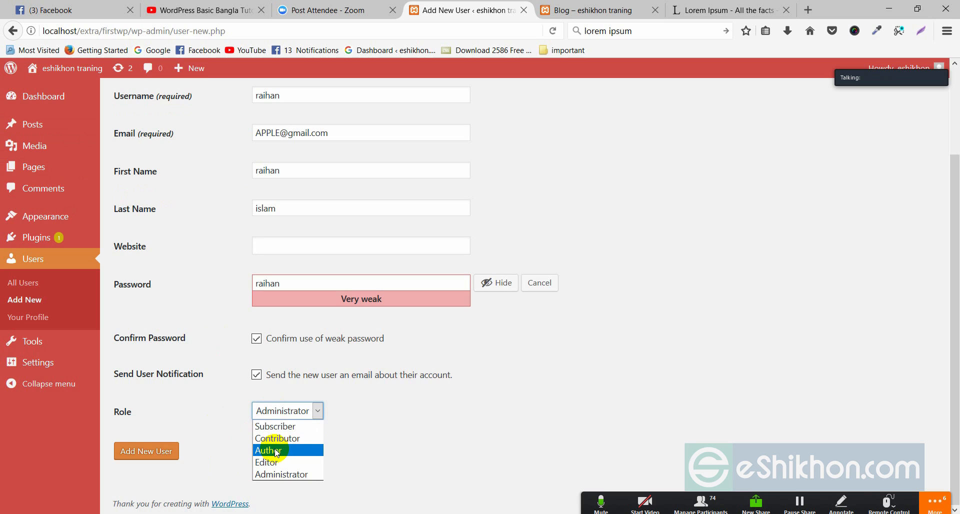
click(279, 474)
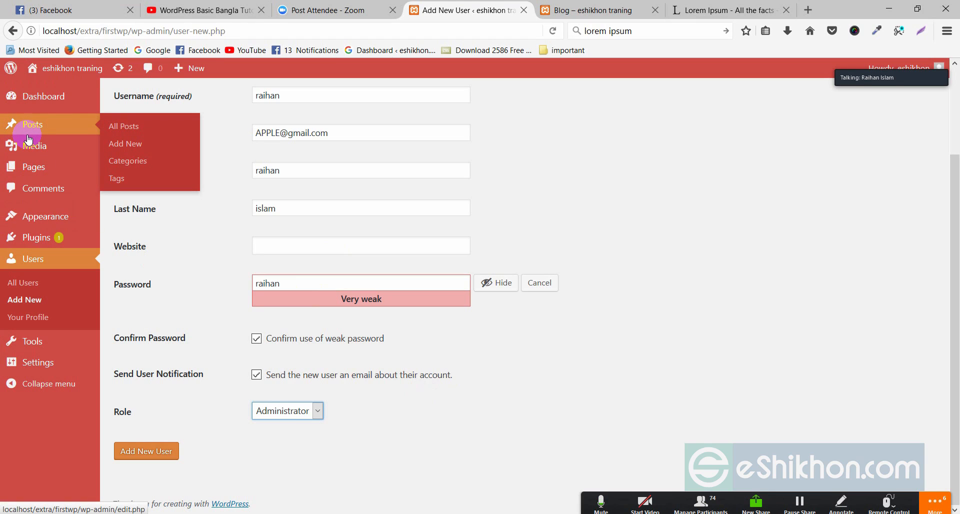
click(144, 453)
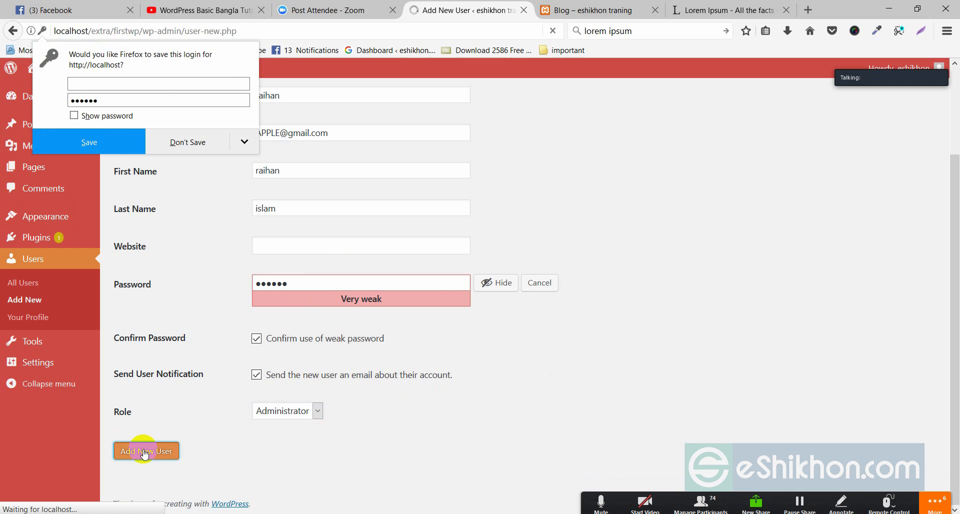
Step: Decline saving the login, log out, and sign back in as the new user
click(207, 145)
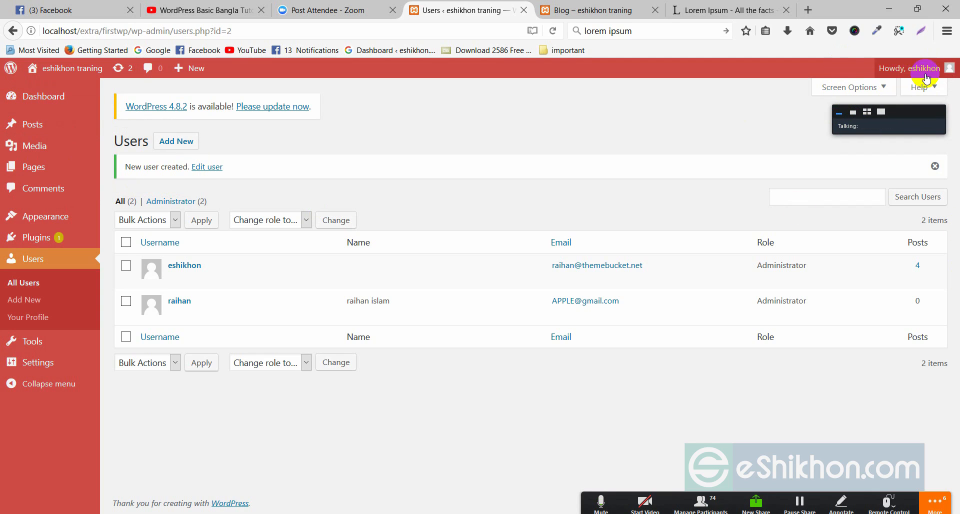
mouse_move(942, 67)
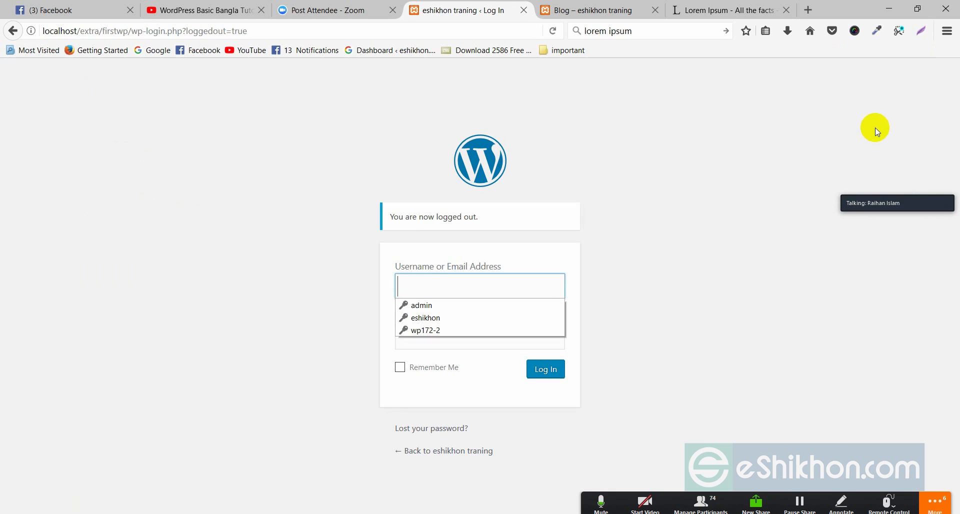
click(418, 283)
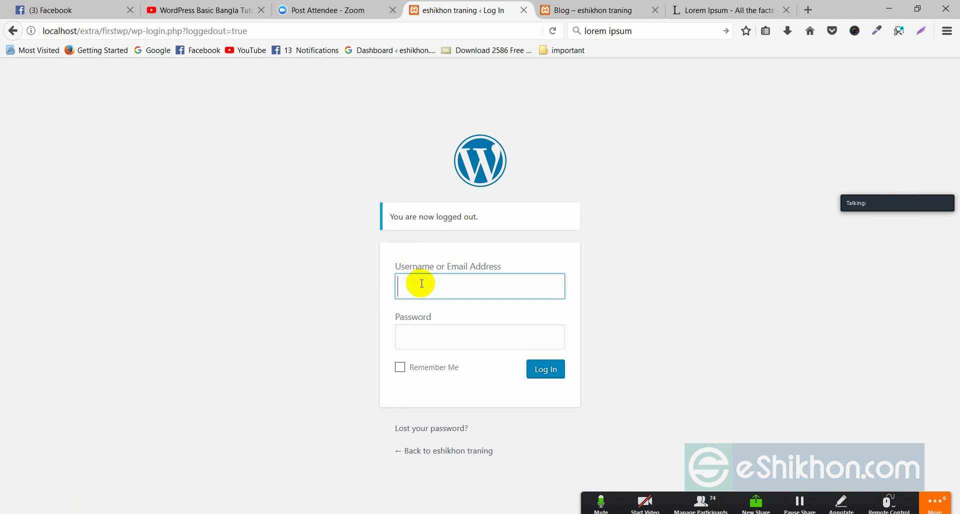
click(414, 281)
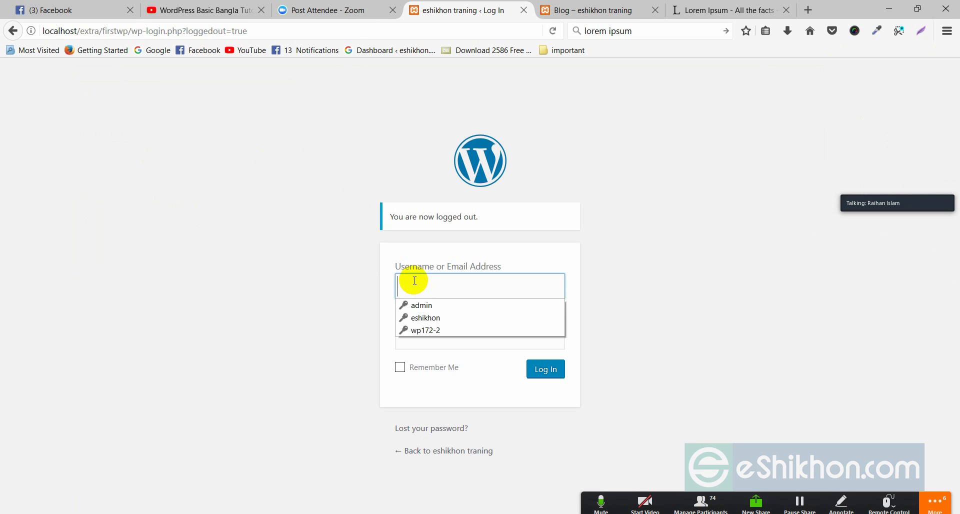
text(raihan)
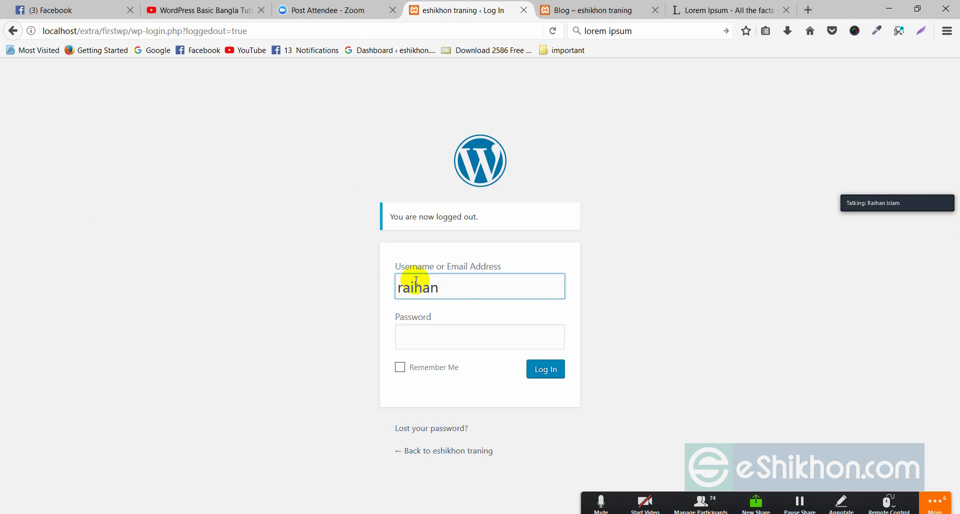
click(430, 330)
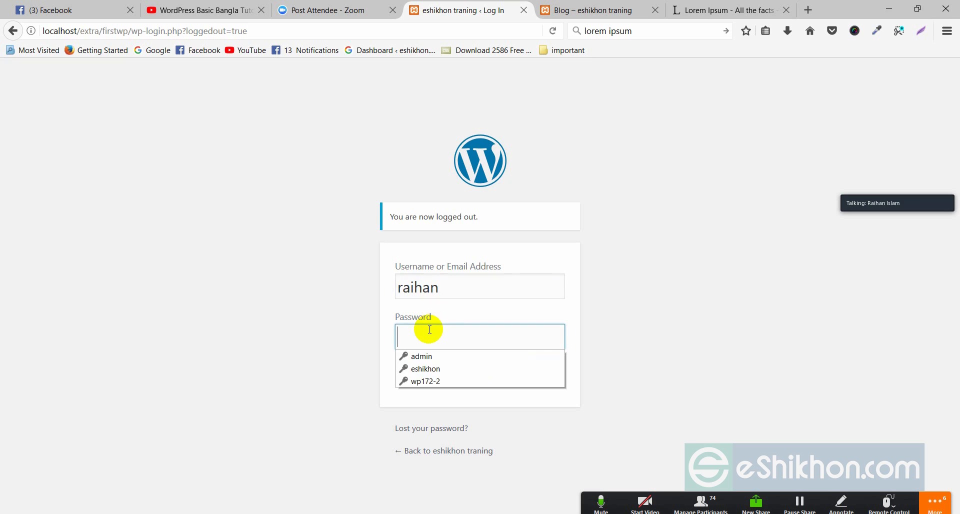
text(r)
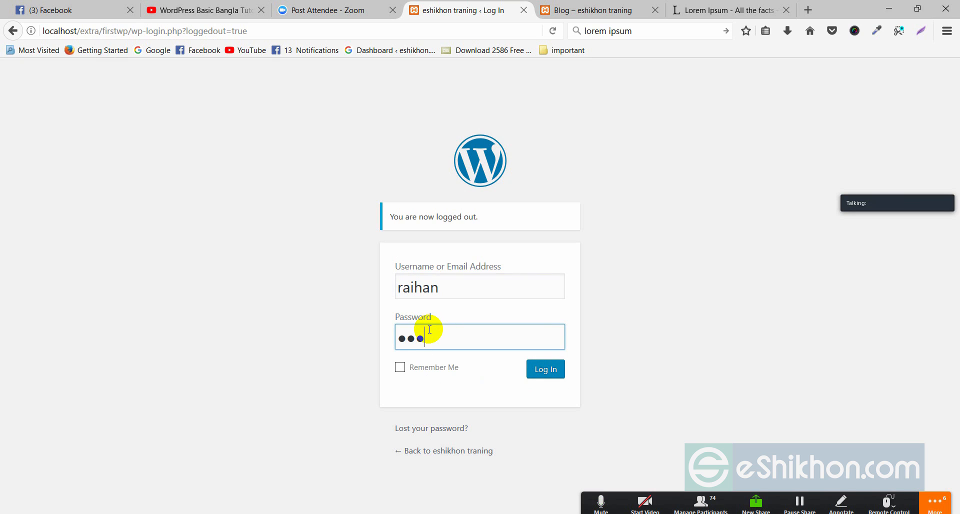
click(546, 372)
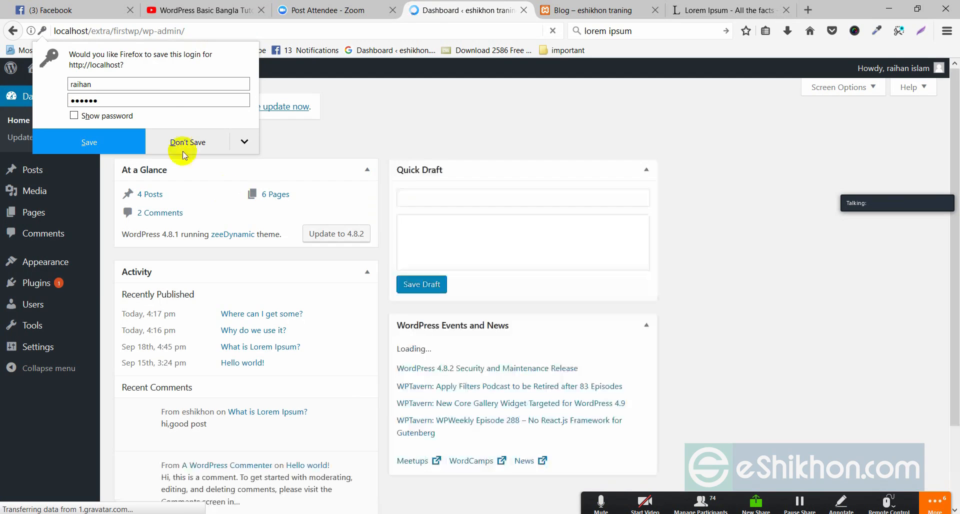
click(201, 141)
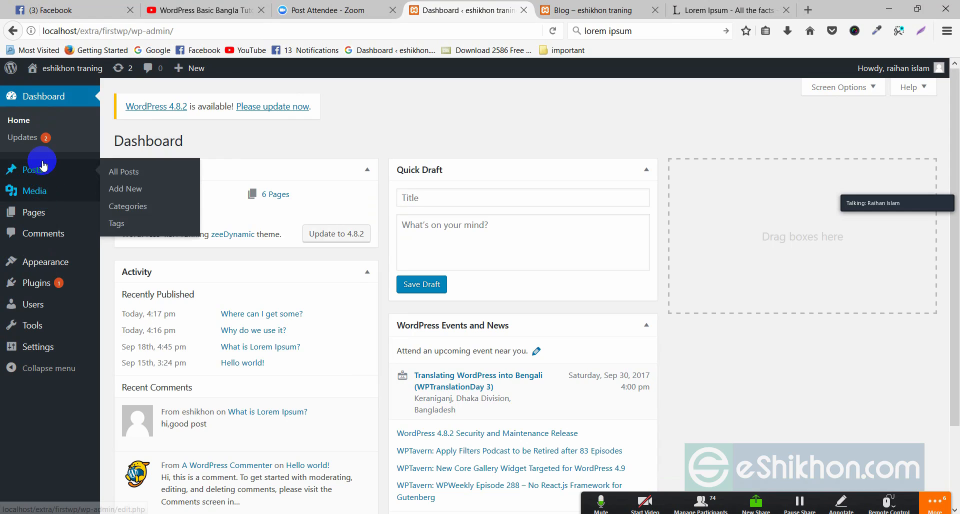
Step: Go to Users > Your Profile for the newly signed-in user
mouse_move(39, 209)
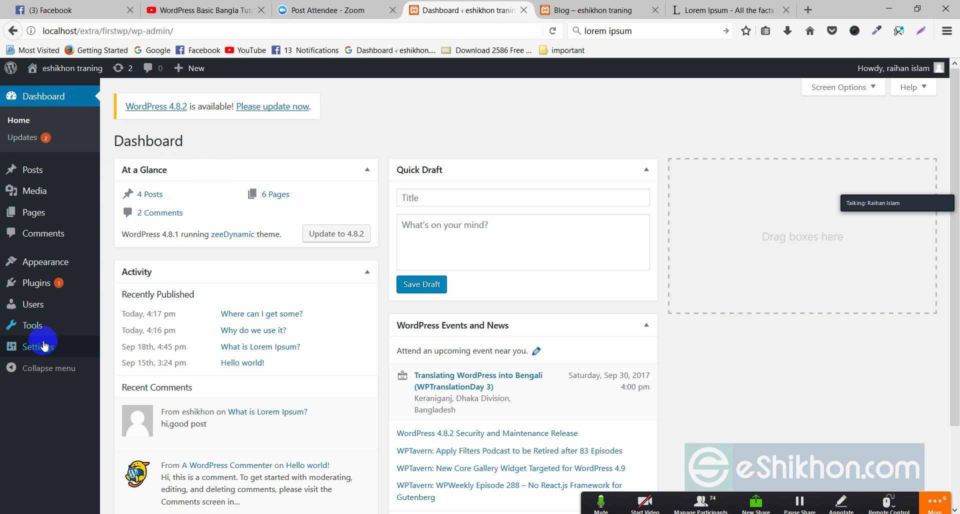
click(35, 306)
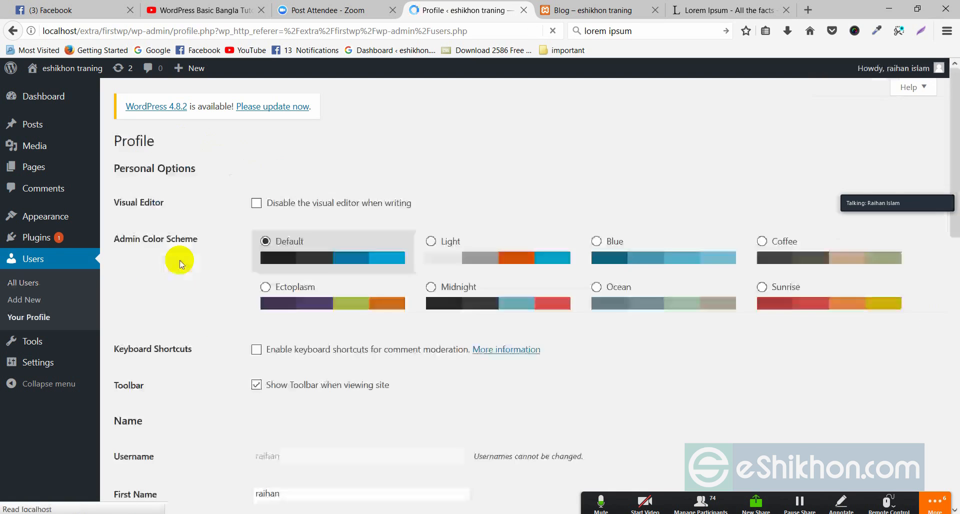
Step: Try Blue, Light and Default, then save the profile with the Ectoplasm admin colour scheme
click(645, 258)
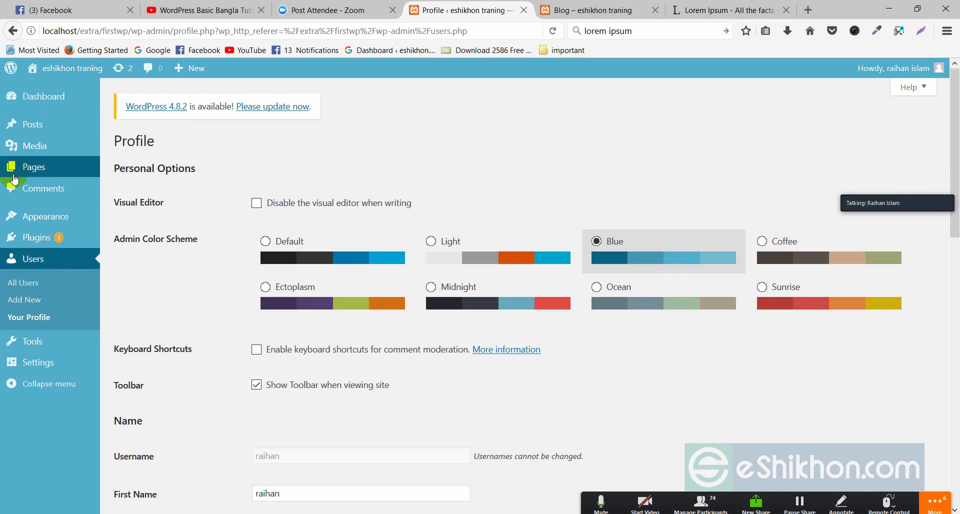
click(463, 243)
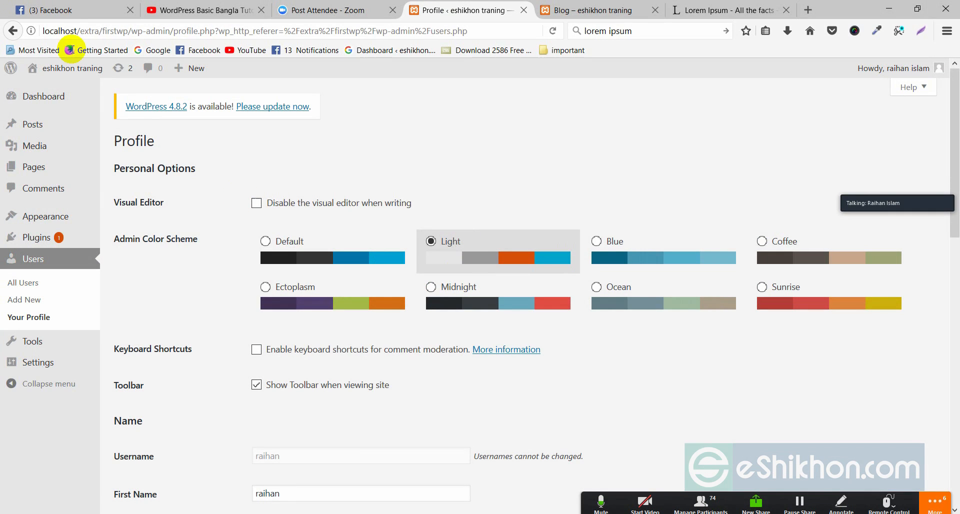
click(310, 233)
click(305, 304)
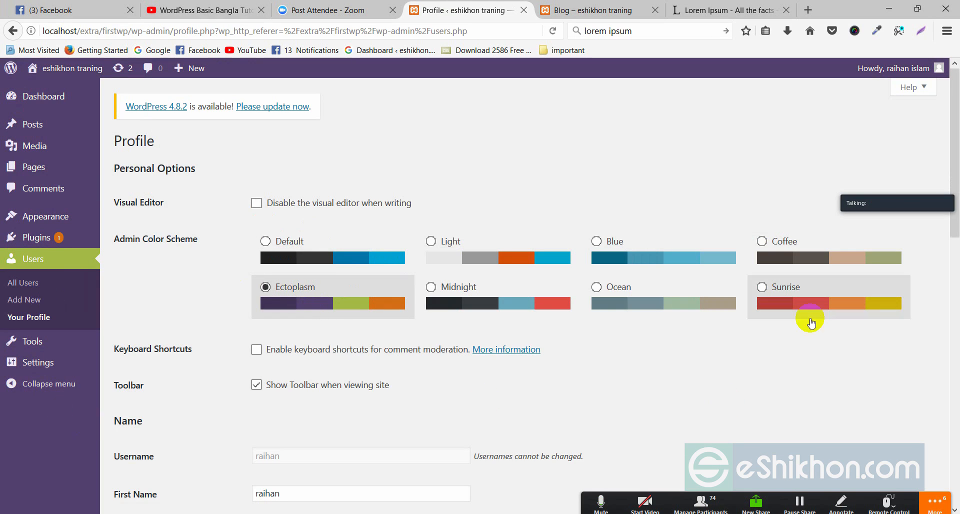
scroll(403, 403, down, 10)
scroll(294, 440, down, 3)
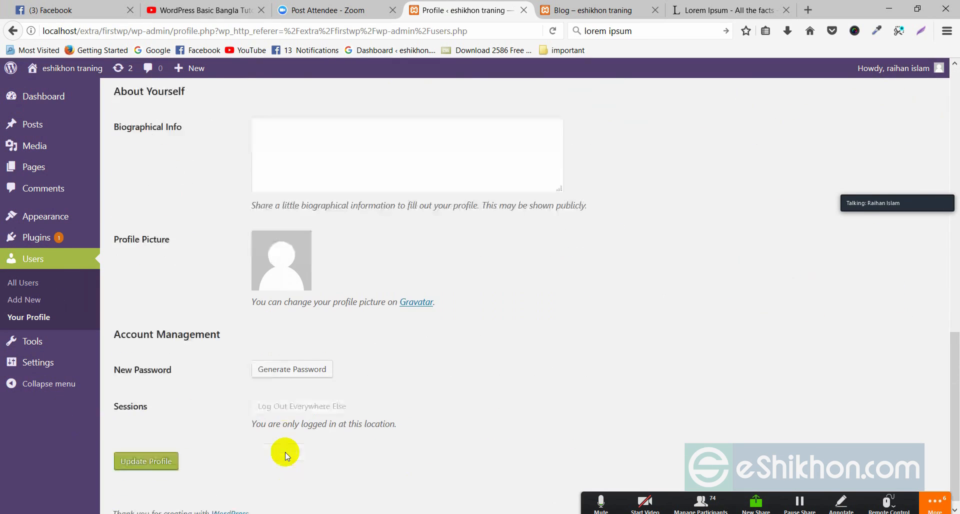
click(167, 452)
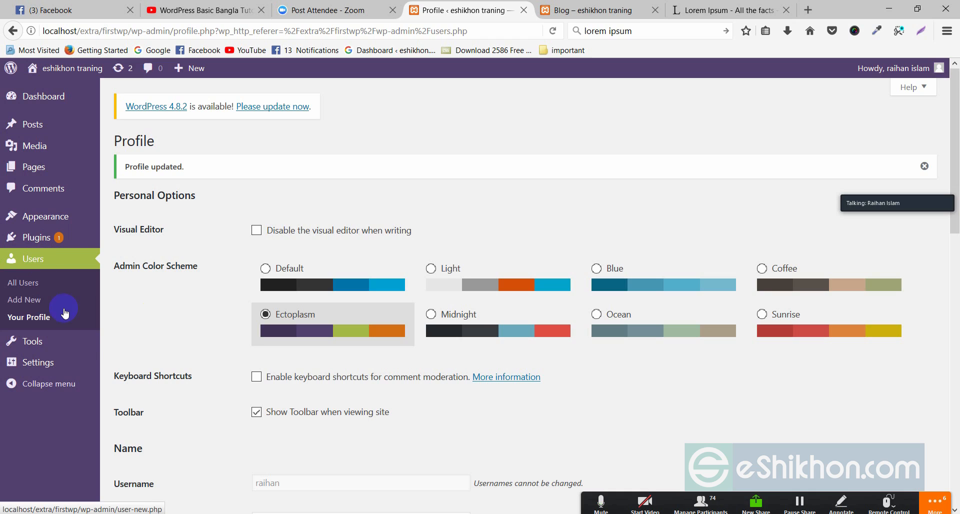
mouse_move(85, 362)
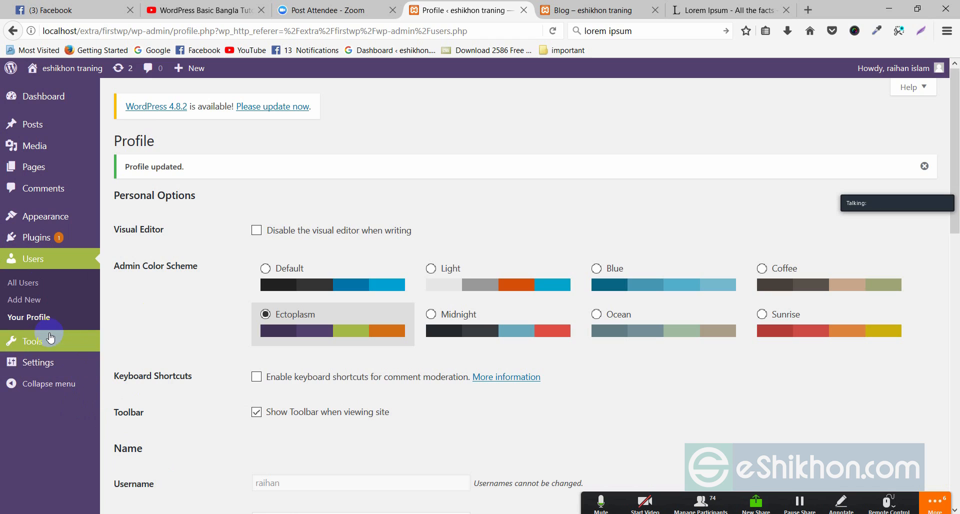
mouse_move(47, 341)
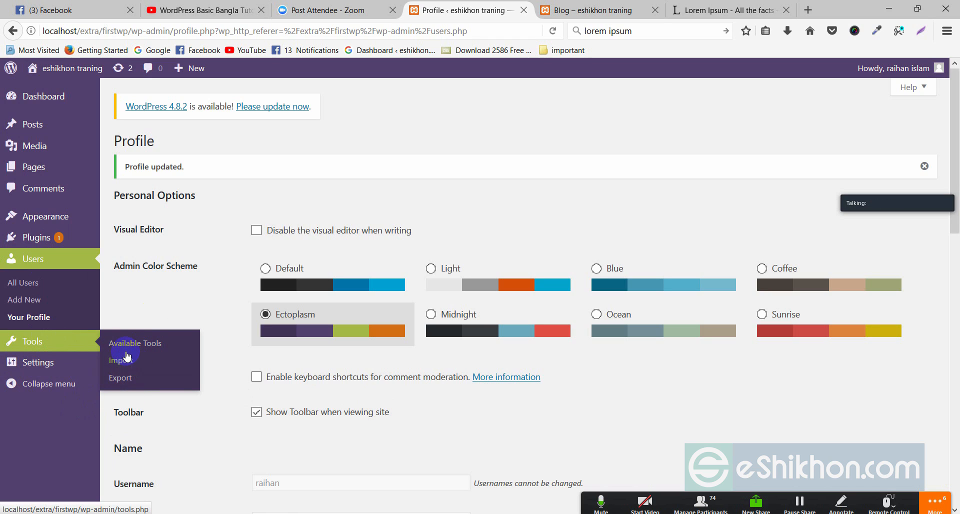